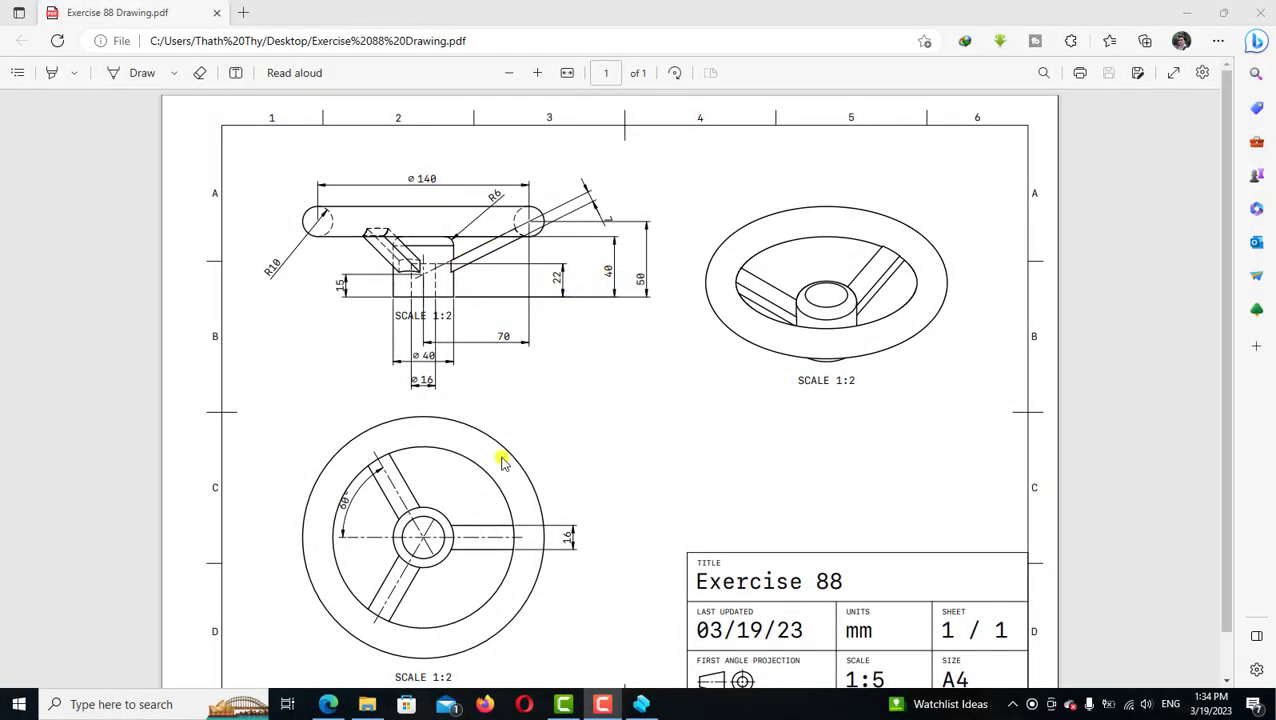
Switch from the Exercise 88 handwheel PDF in Edge to the empty Shapr3D design
click(640, 704)
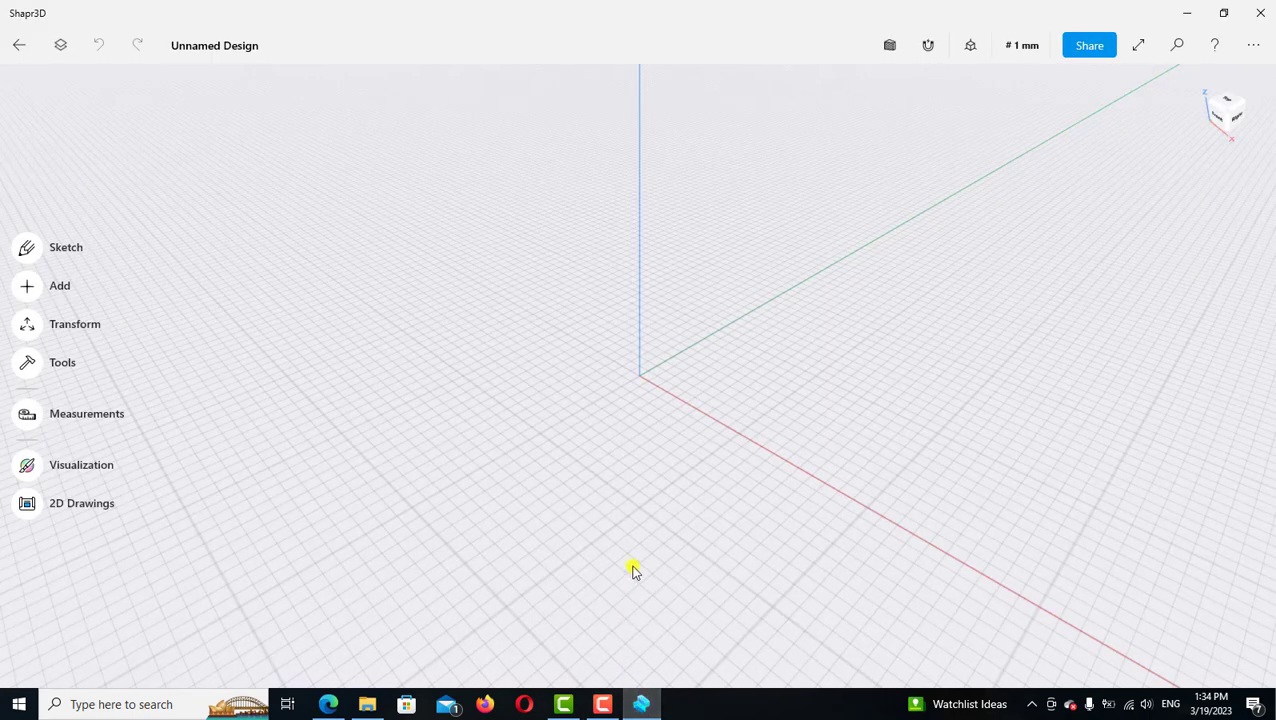
From the top view, start a ground-plane sketch and draw a circle centred on the origin
click(1218, 110)
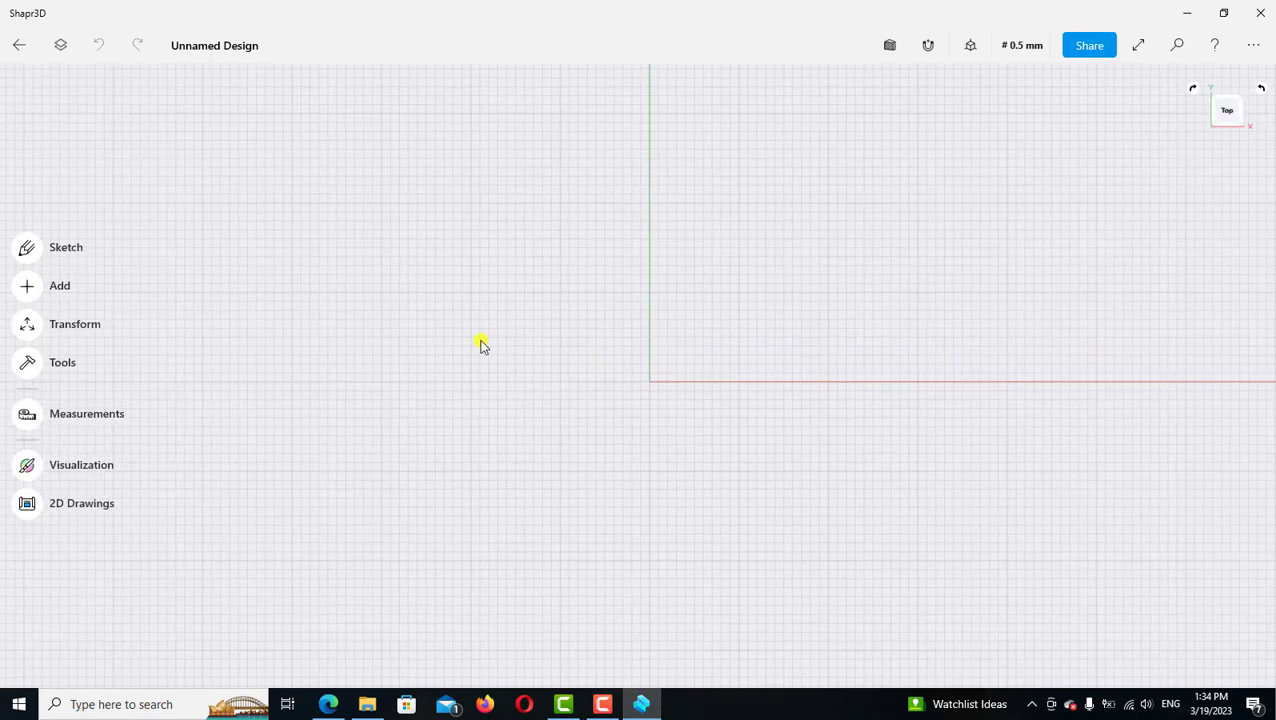
click(27, 247)
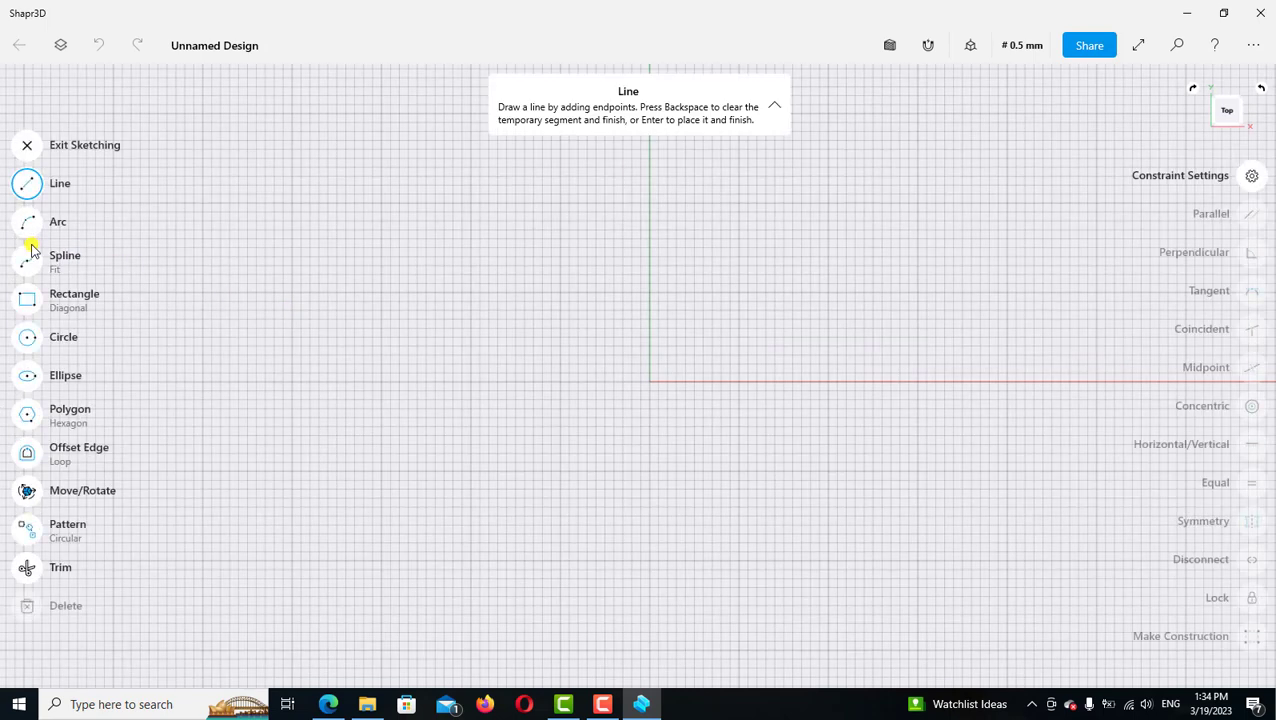
click(29, 340)
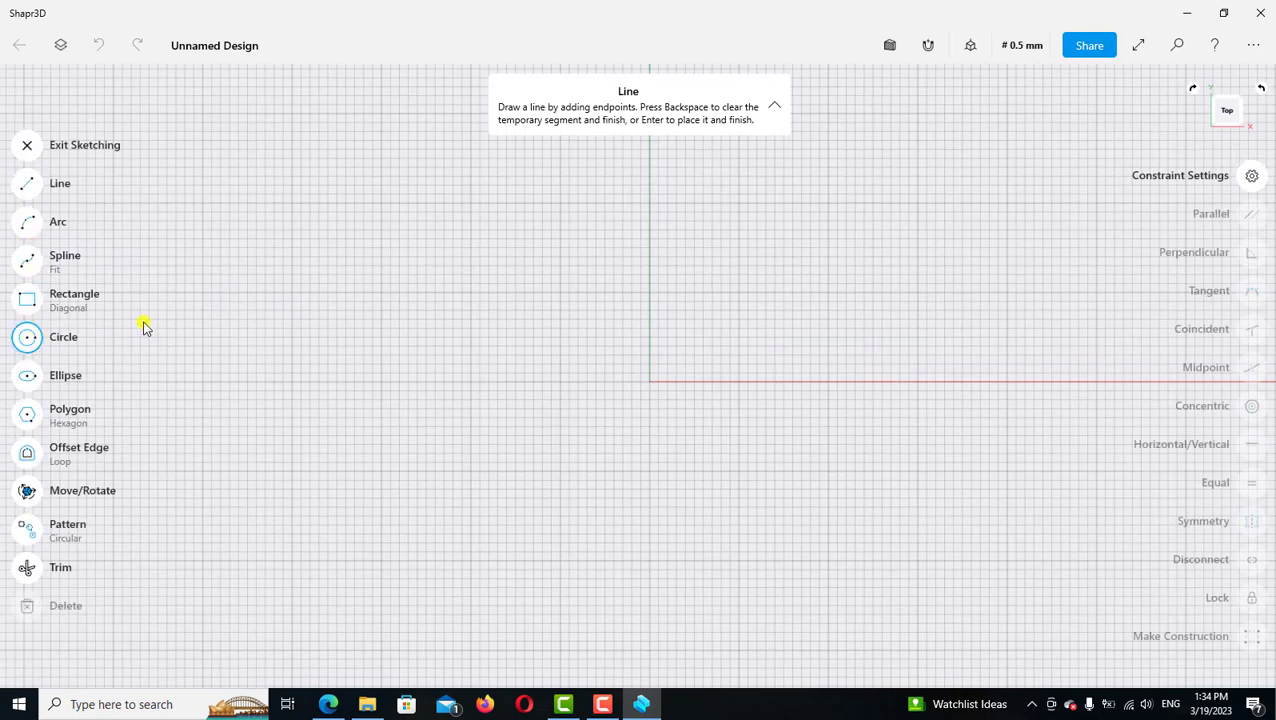
click(650, 383)
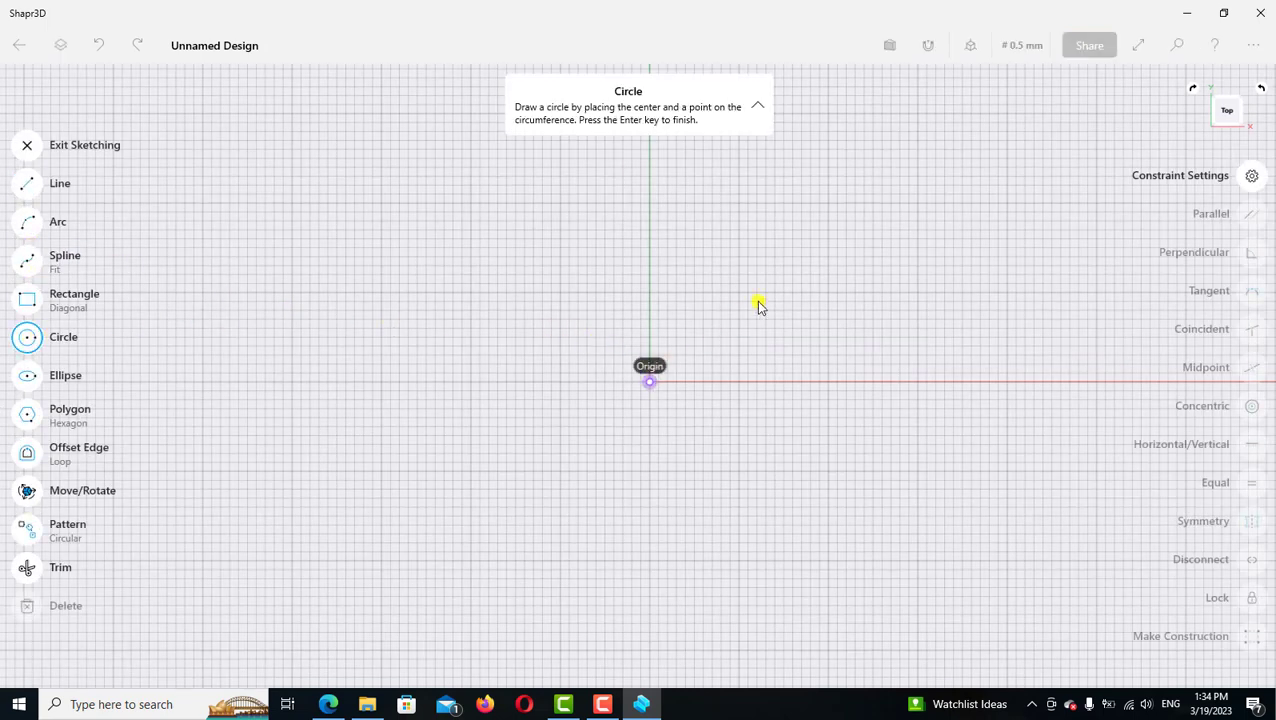
click(857, 261)
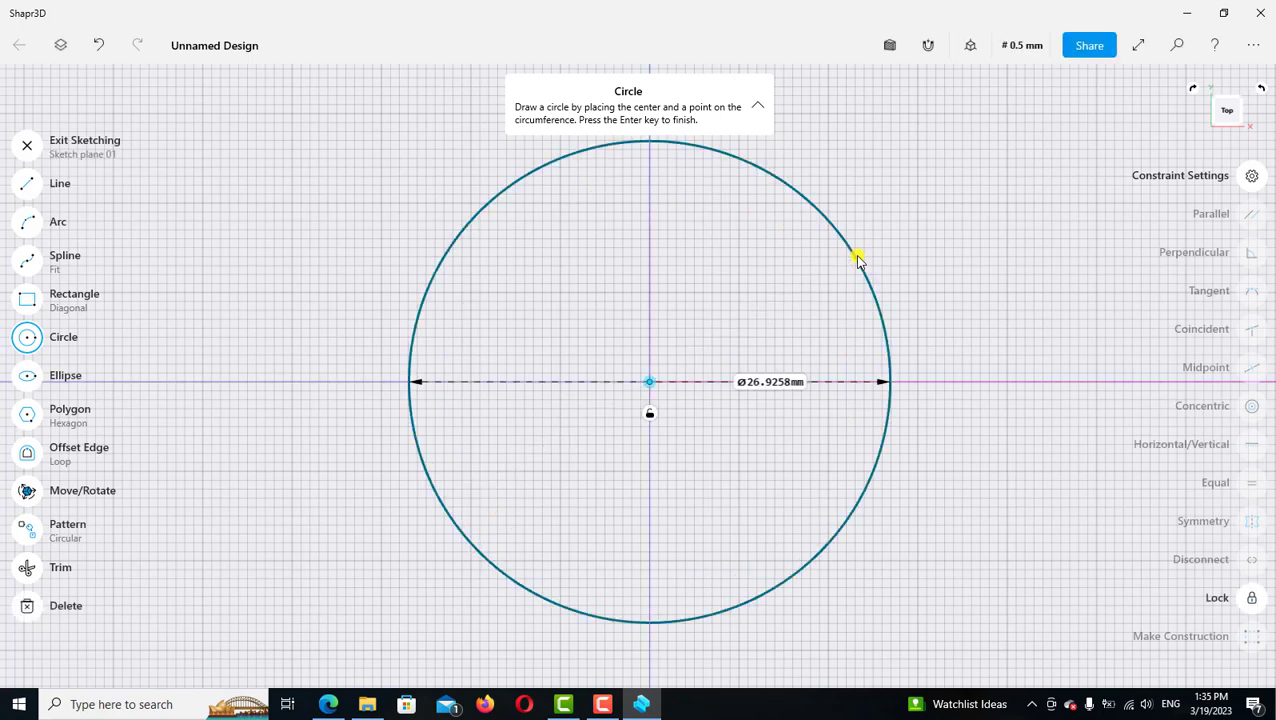
click(26, 339)
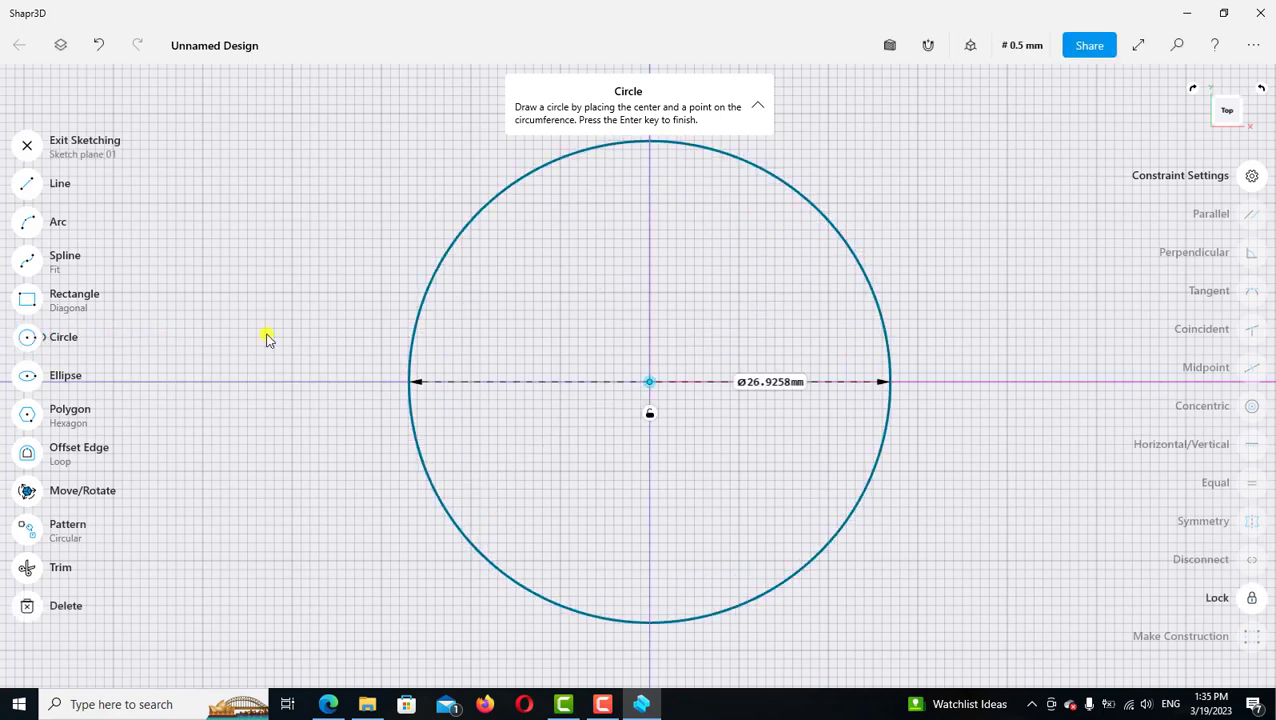
Set the circle's diameter to 40 mm
click(782, 384)
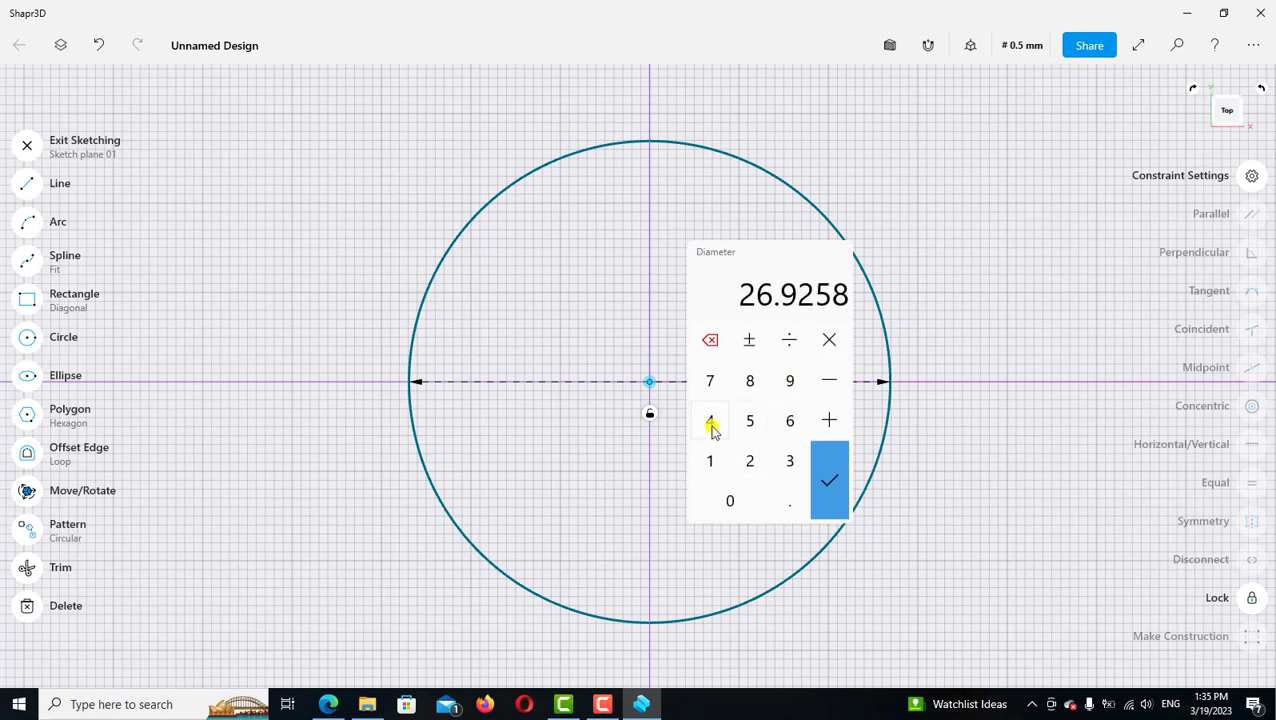
click(712, 426)
click(732, 500)
click(829, 478)
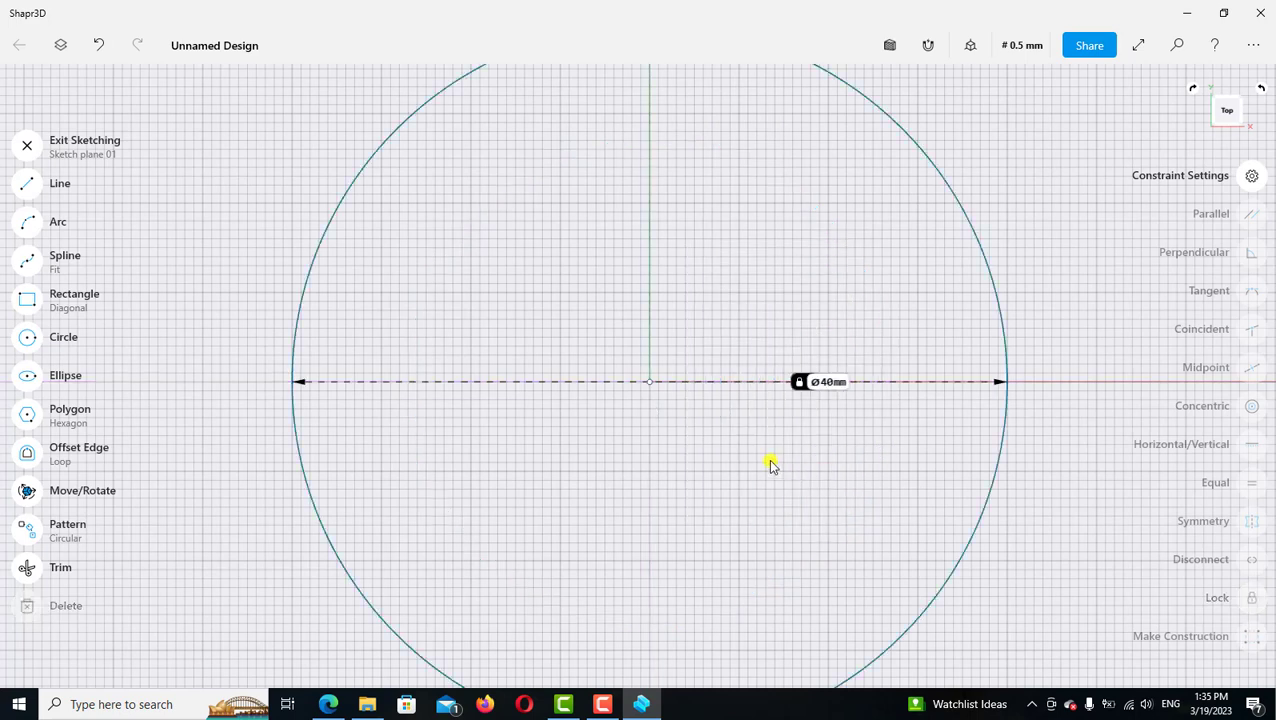
click(649, 382)
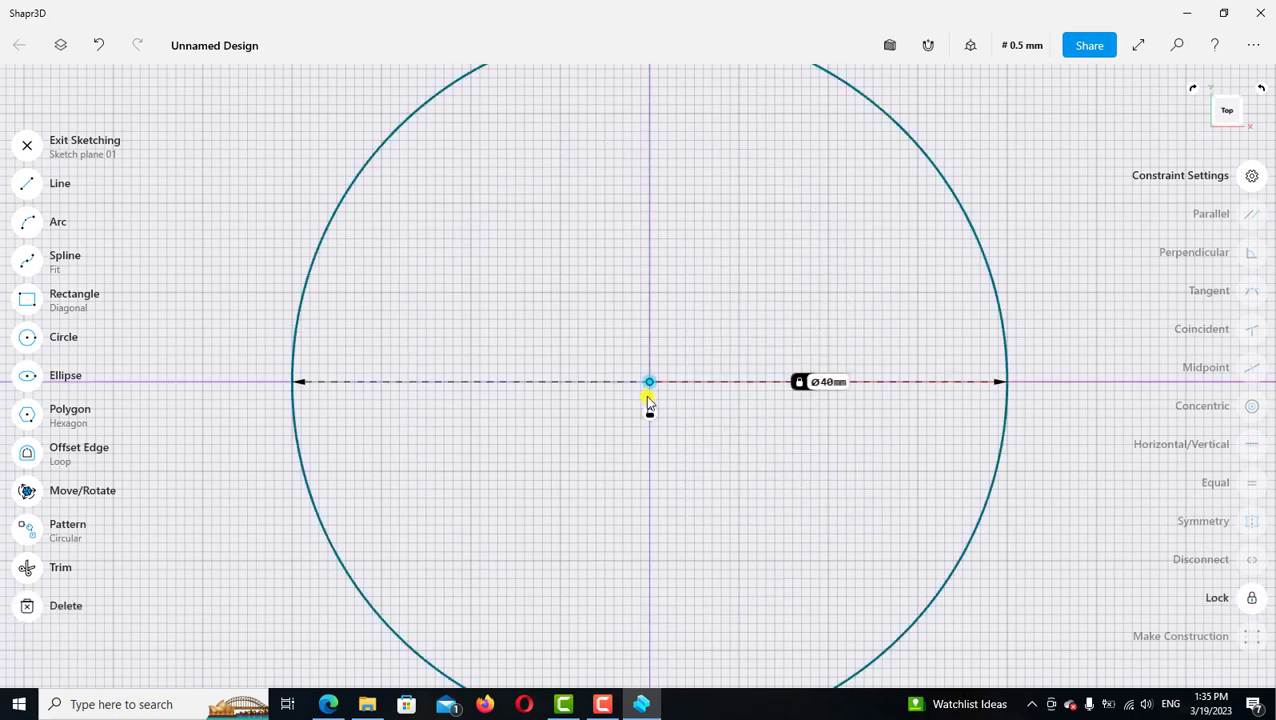
click(650, 418)
scroll(630, 440, down, 3)
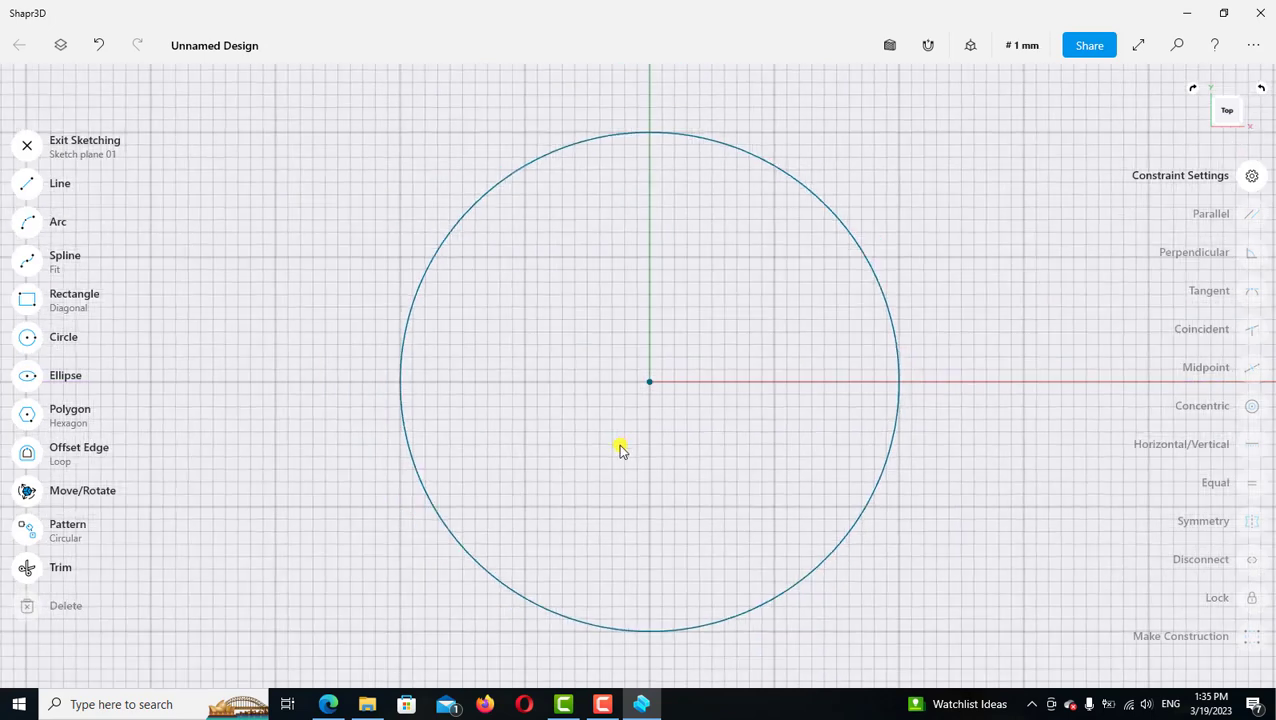
scroll(621, 448, down, 2)
scroll(621, 448, down, 1)
scroll(621, 448, down, 1)
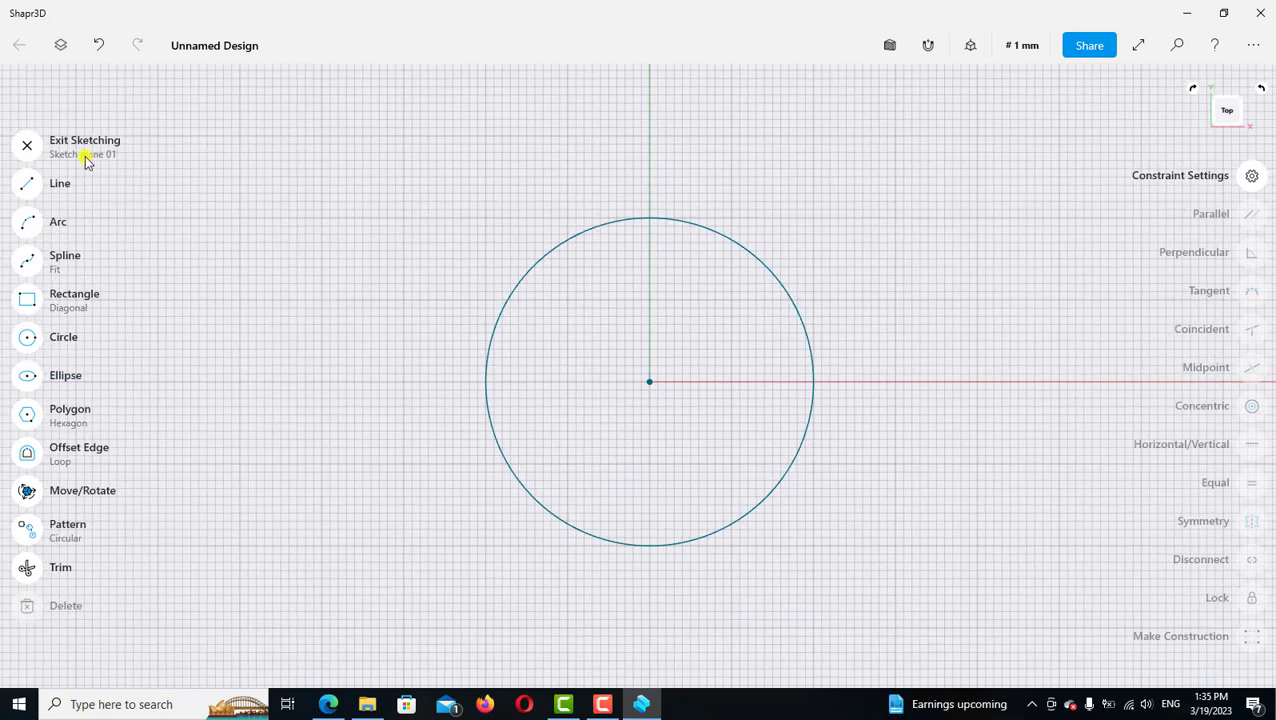
Close the circle sketch and return to the default 3D view
click(30, 146)
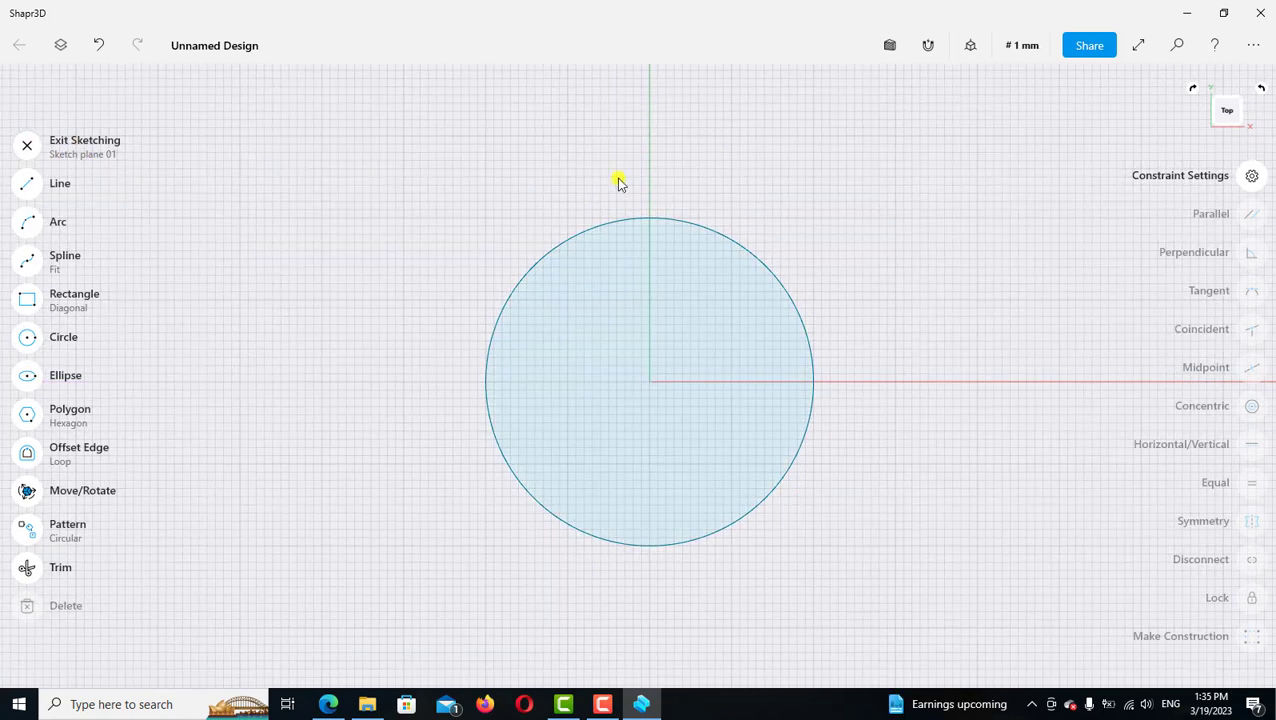
click(970, 45)
click(906, 125)
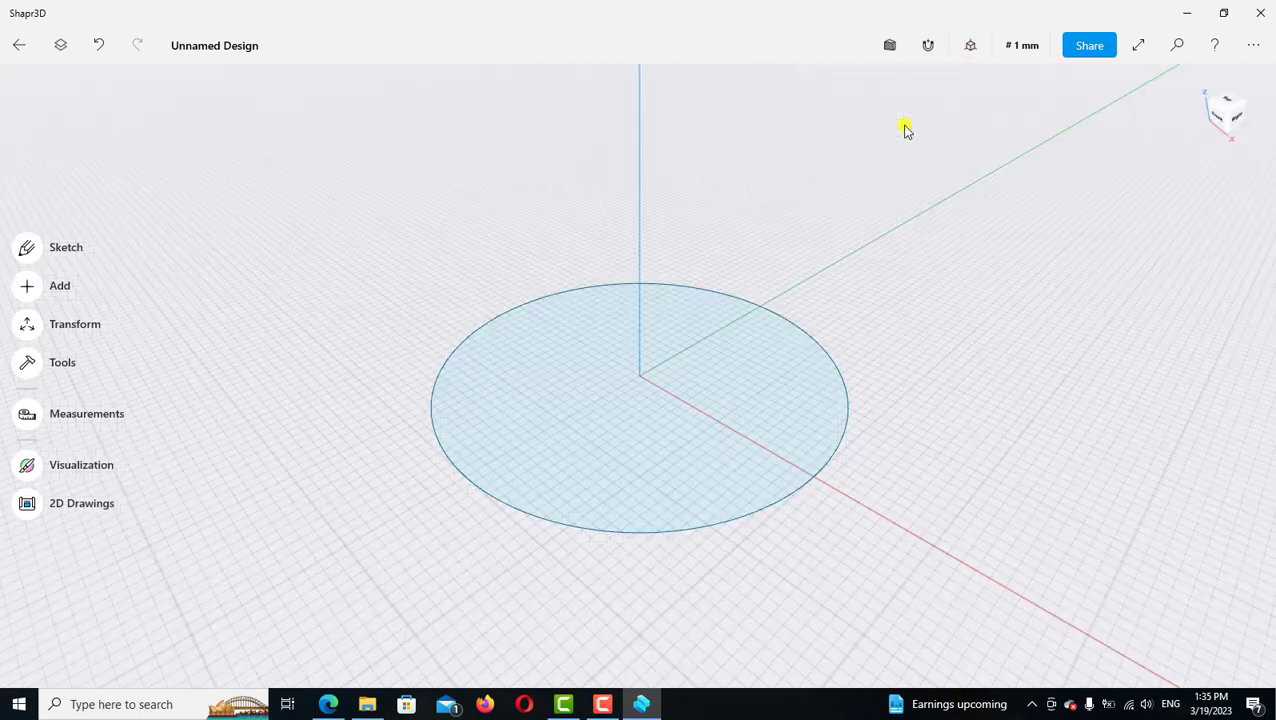
Extrude the circle face upward to a height of 40 mm
click(768, 397)
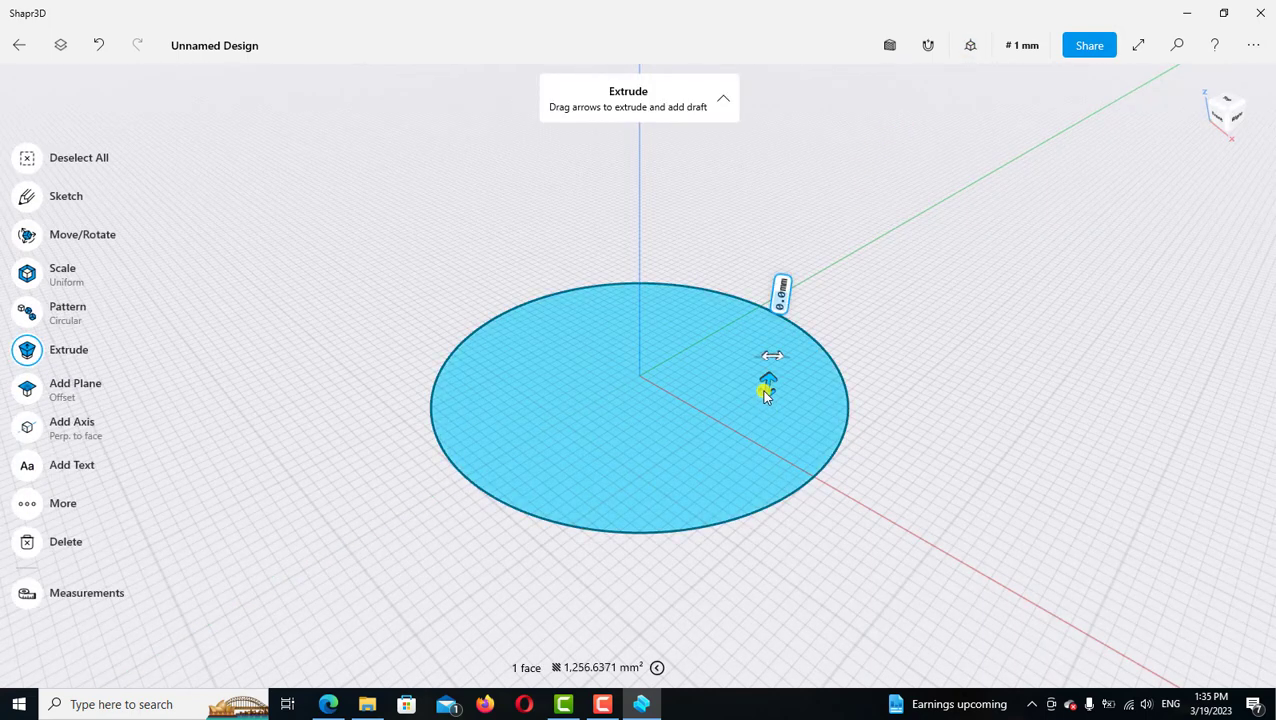
drag(766, 393, 780, 283)
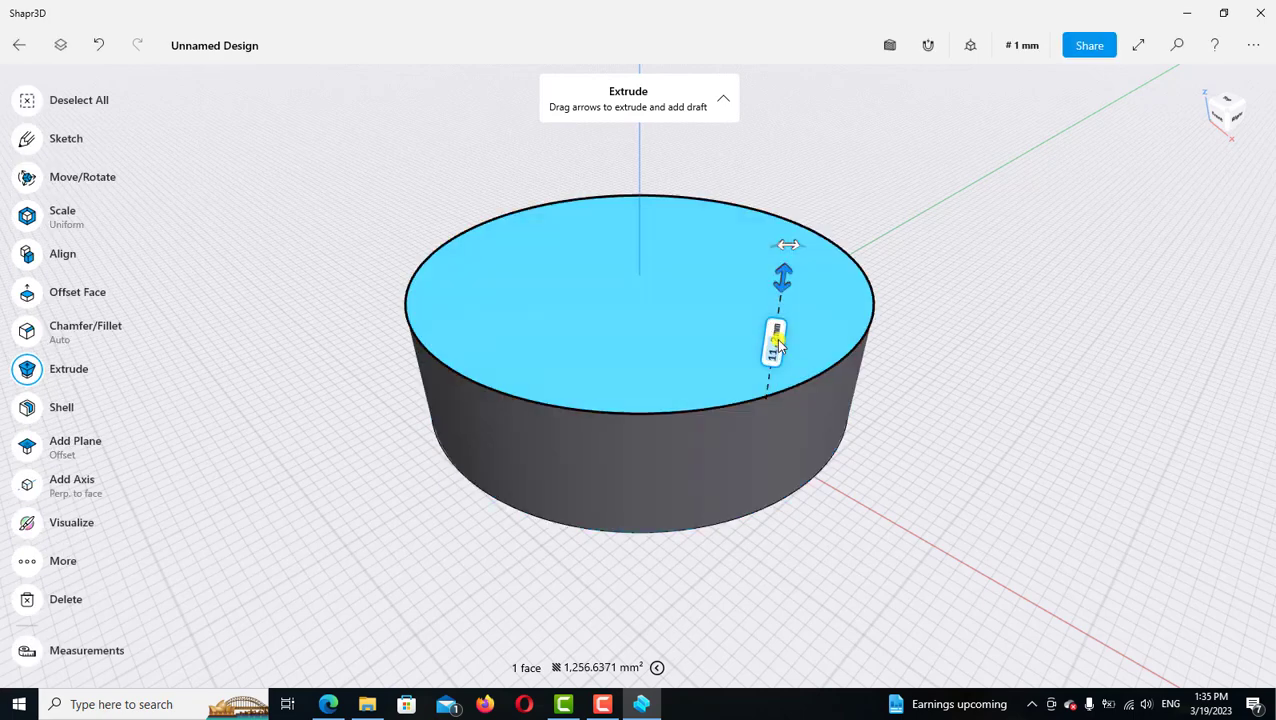
click(778, 343)
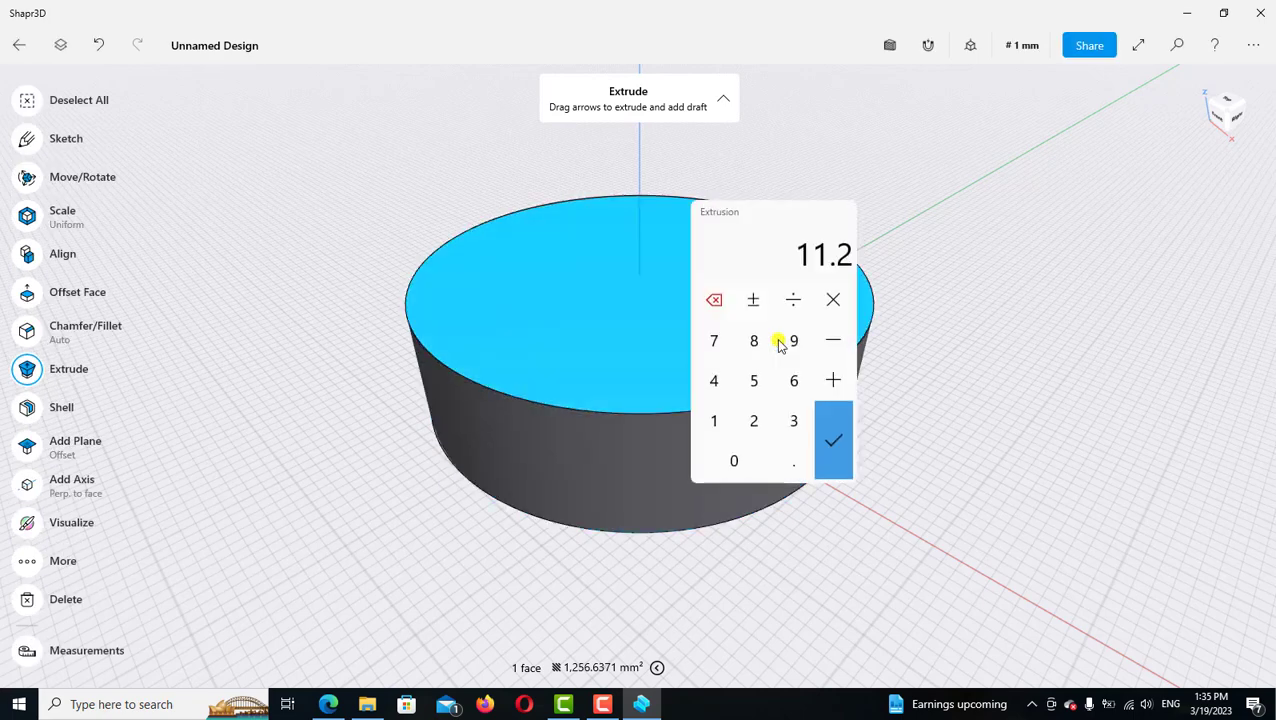
click(716, 390)
click(735, 458)
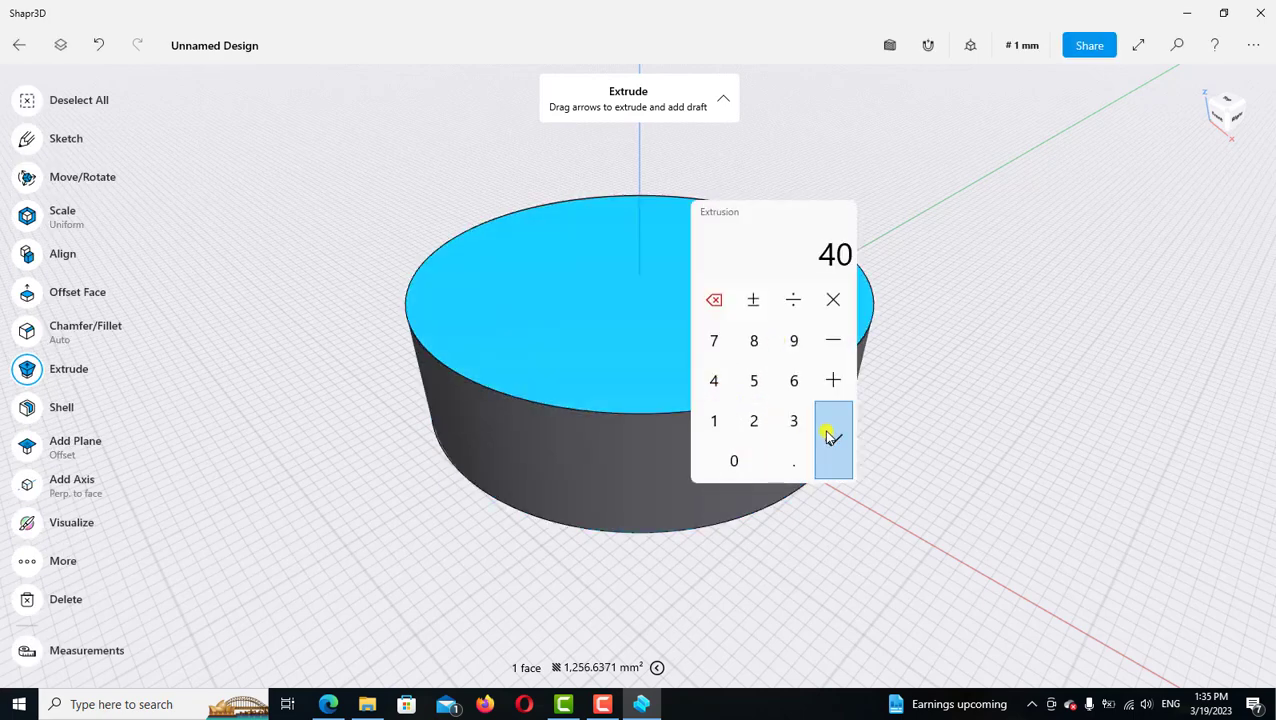
click(828, 436)
scroll(823, 430, down, 3)
scroll(823, 430, down, 2)
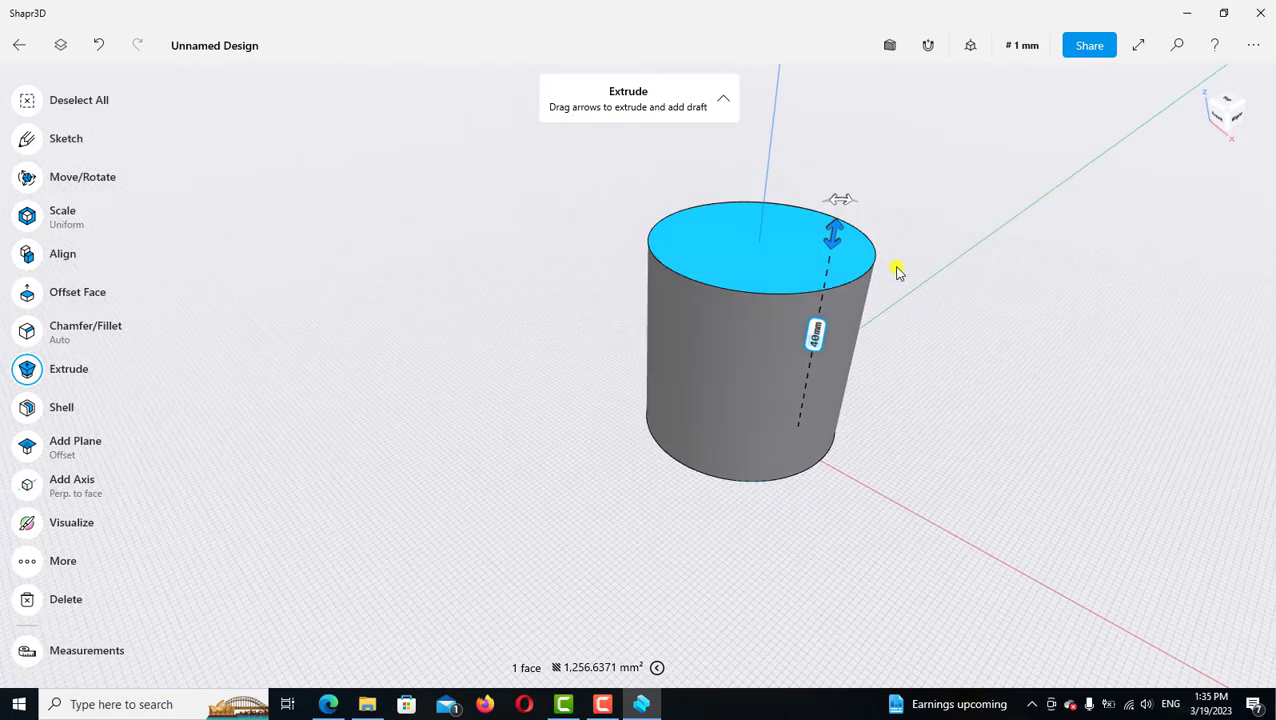
right_drag(897, 316, 843, 293)
scroll(843, 347, up, 3)
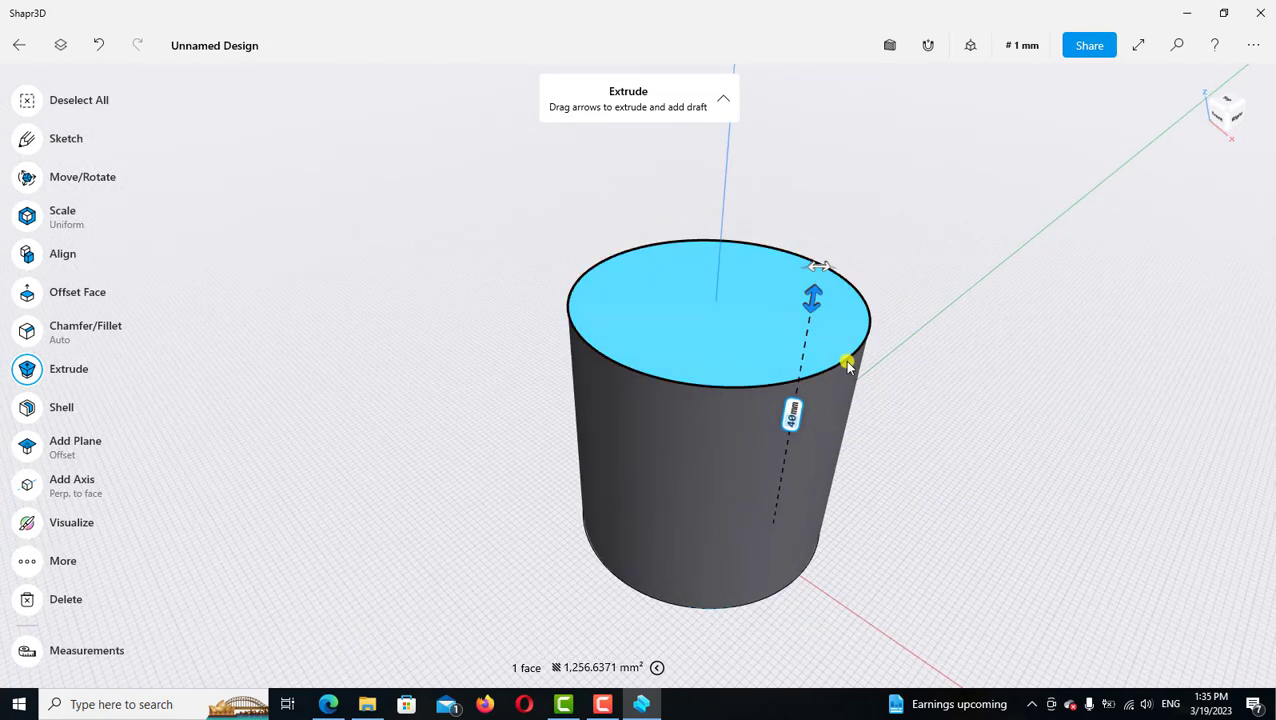
Apply a 6 mm fillet to the cylinder's top circular edge
click(846, 362)
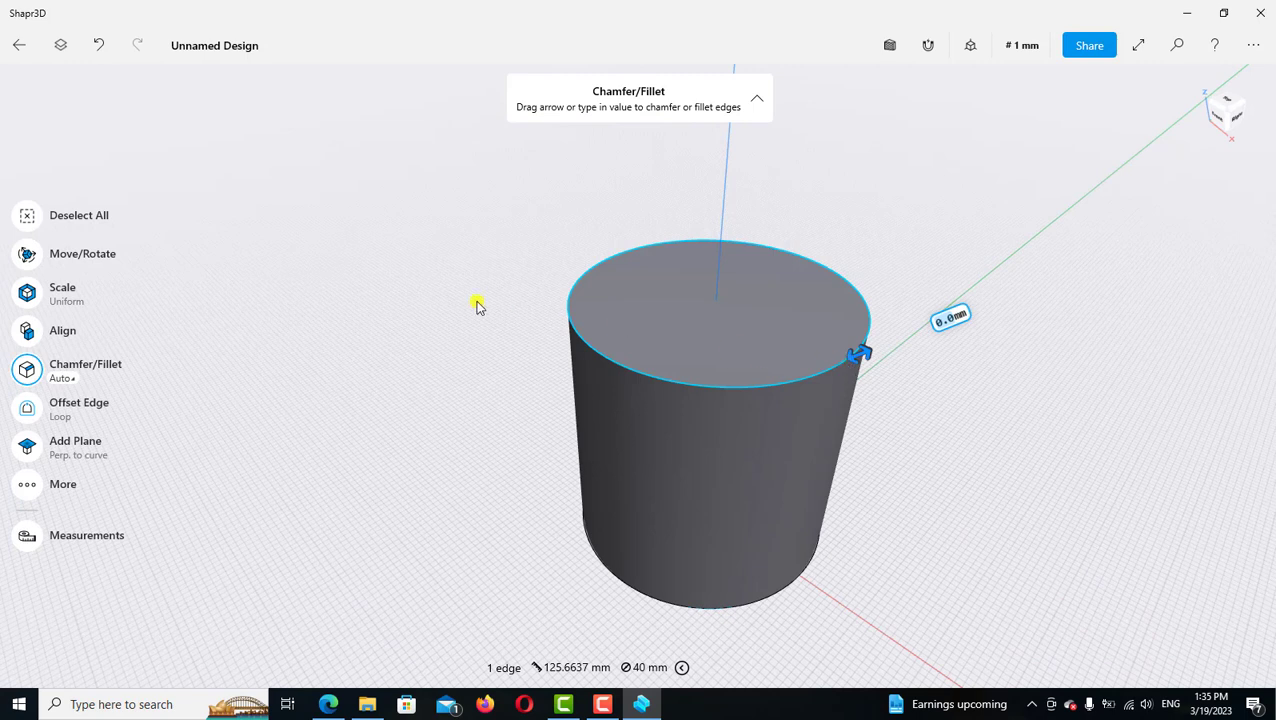
click(950, 317)
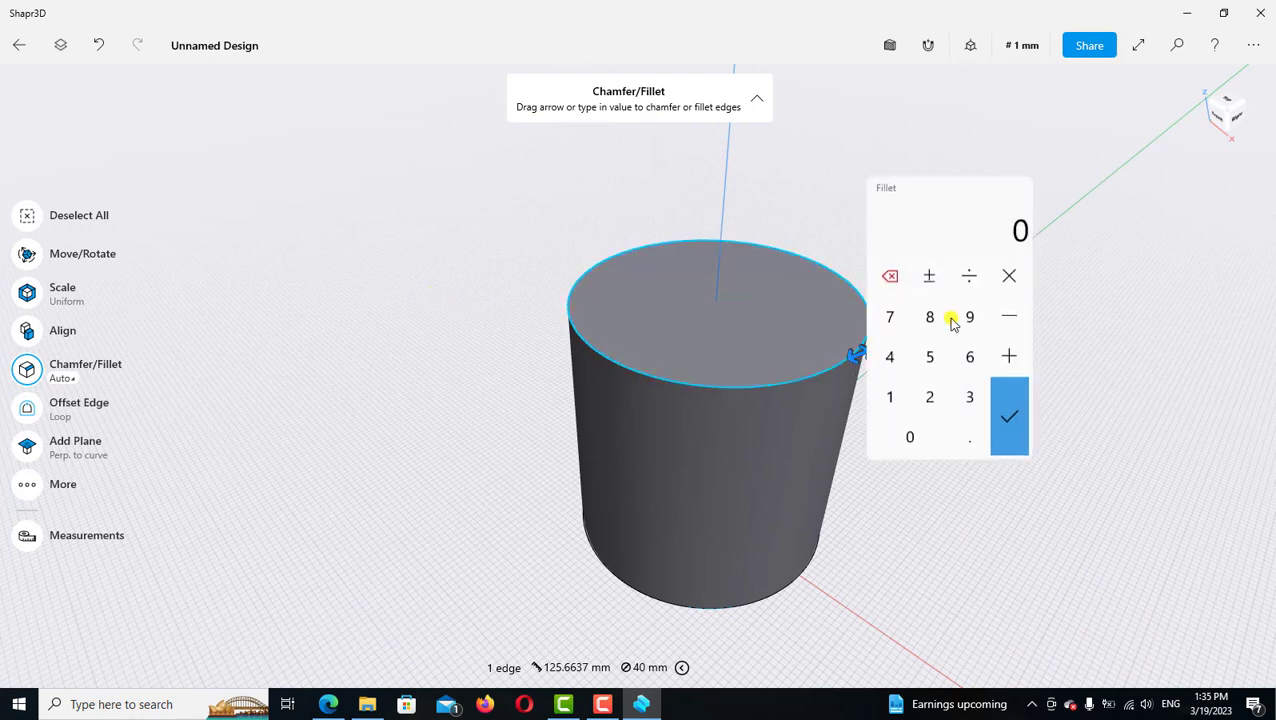
click(1009, 410)
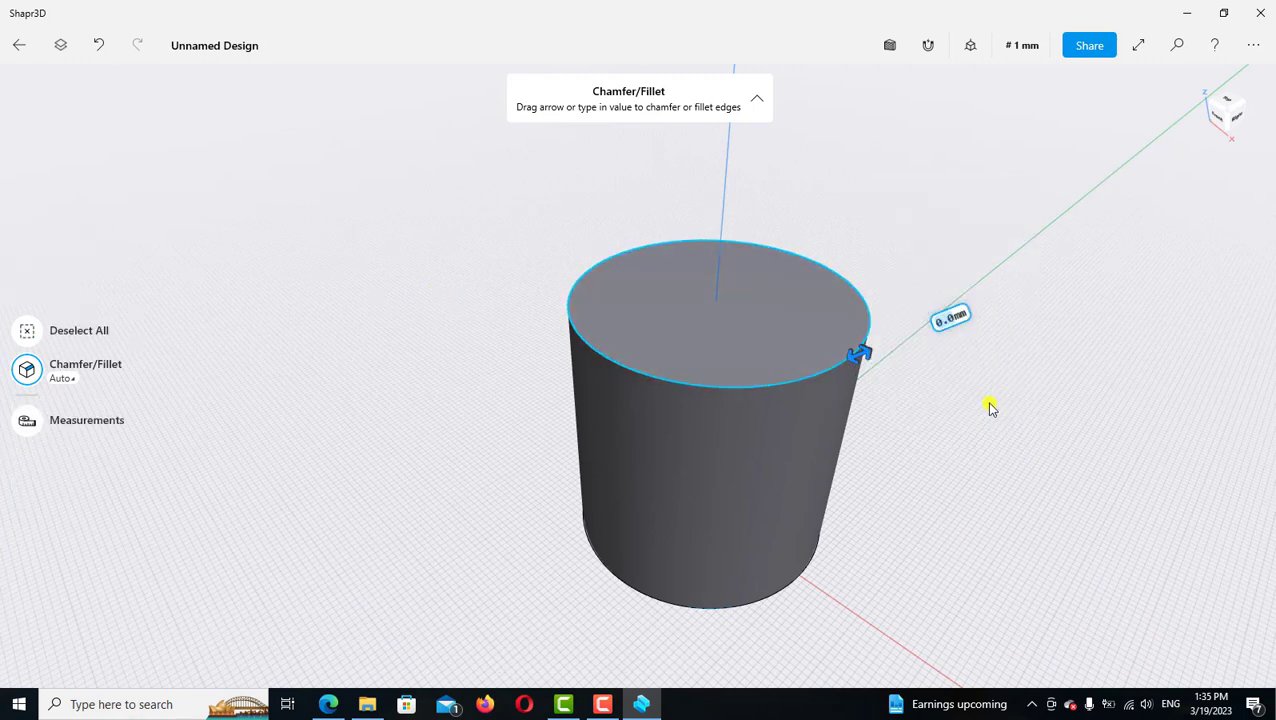
click(831, 250)
scroll(831, 250, down, 2)
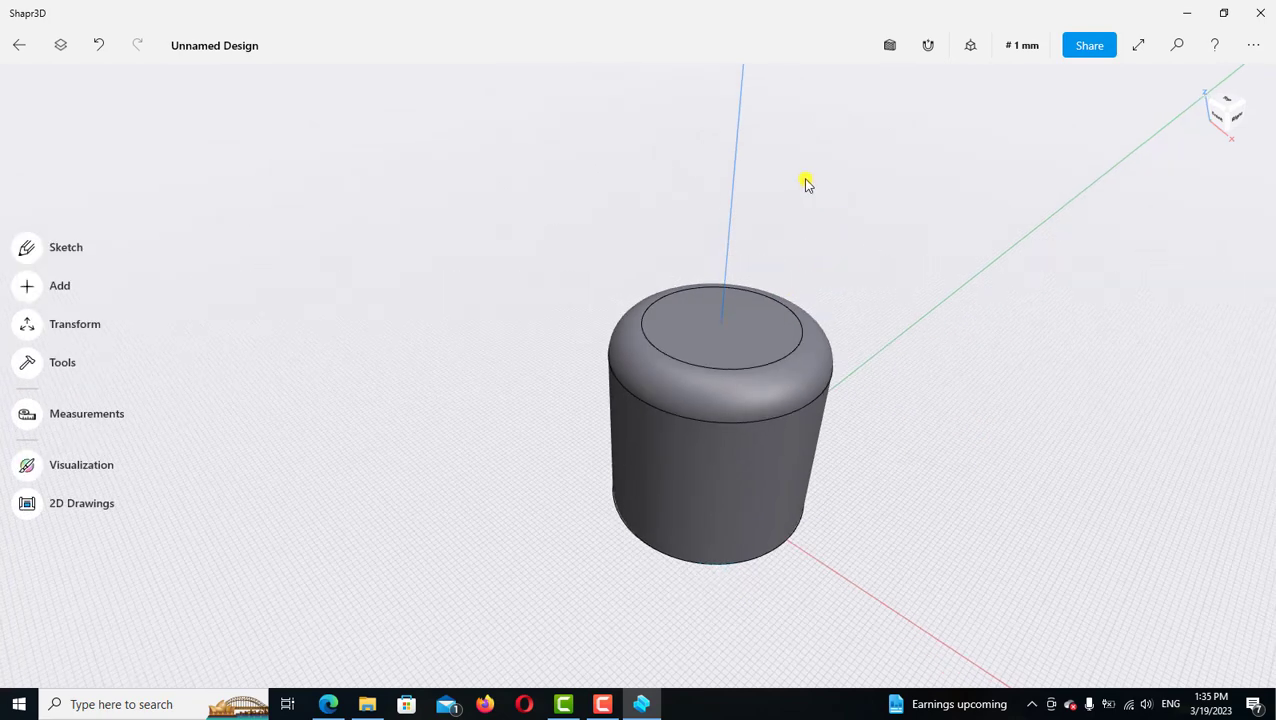
scroll(806, 183, down, 2)
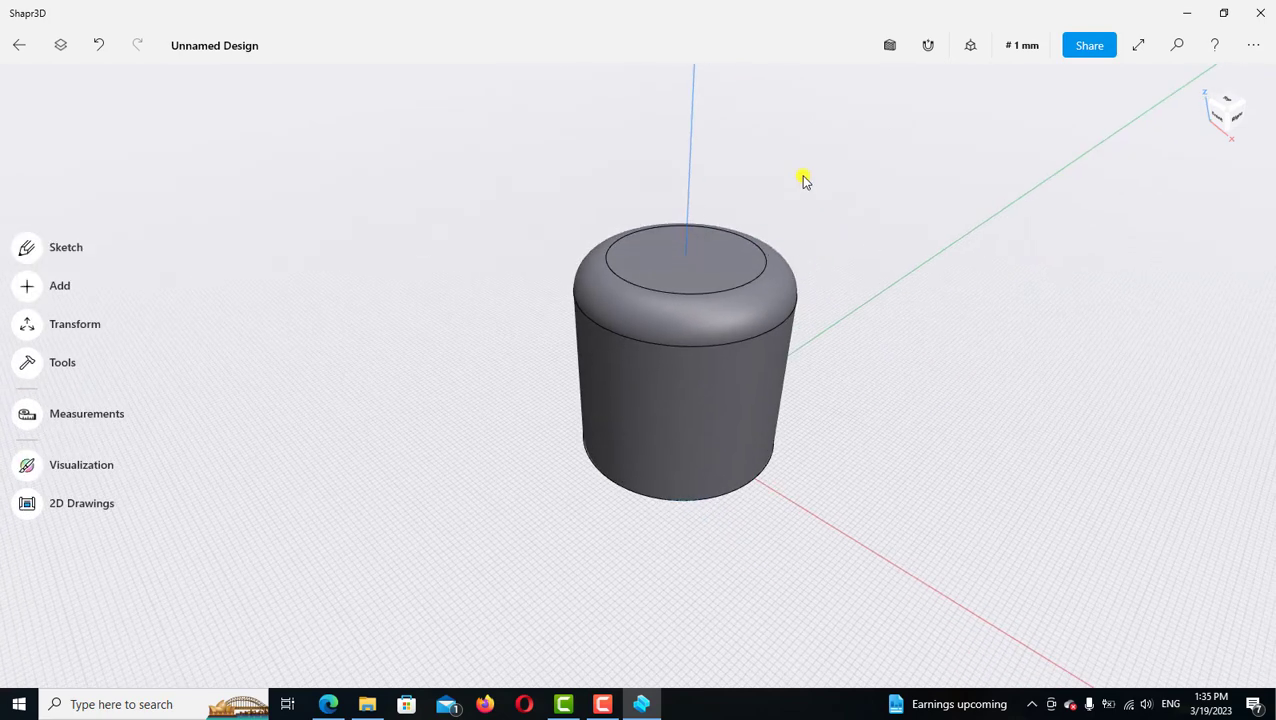
In the front view, start a front-plane sketch and draw a 40 mm line along the cylinder's base
click(1219, 121)
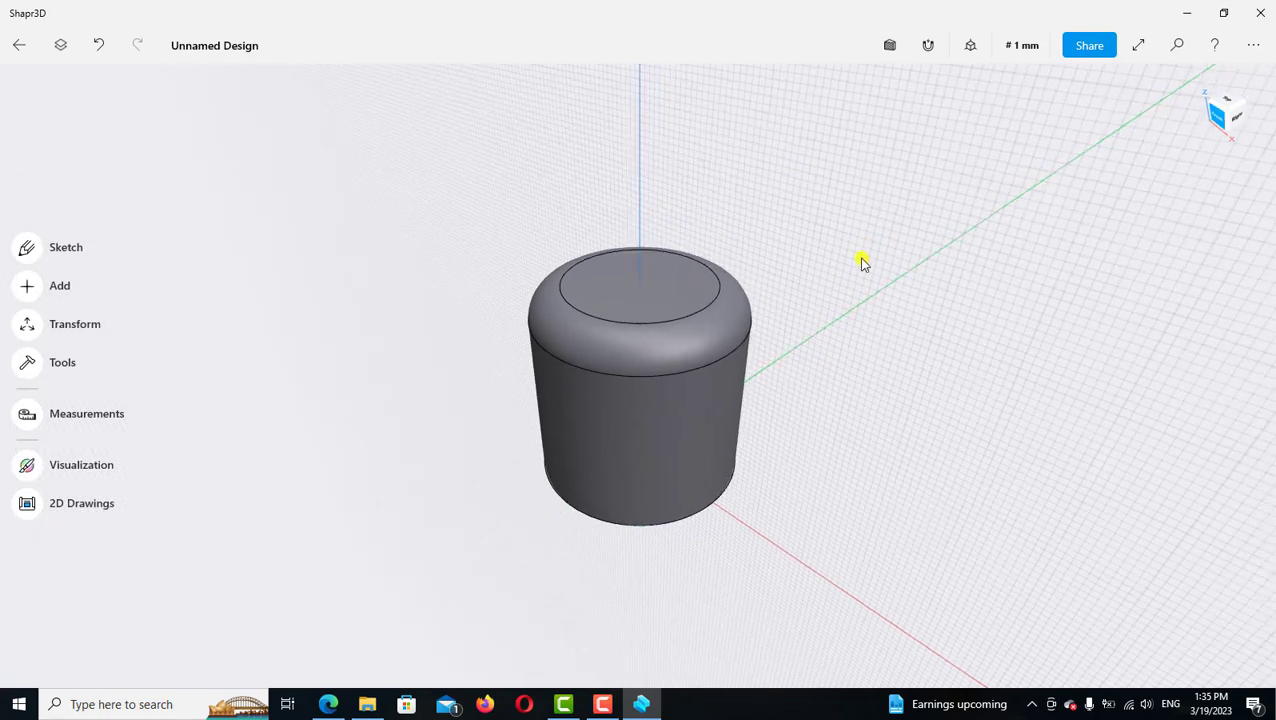
scroll(658, 251, up, 2)
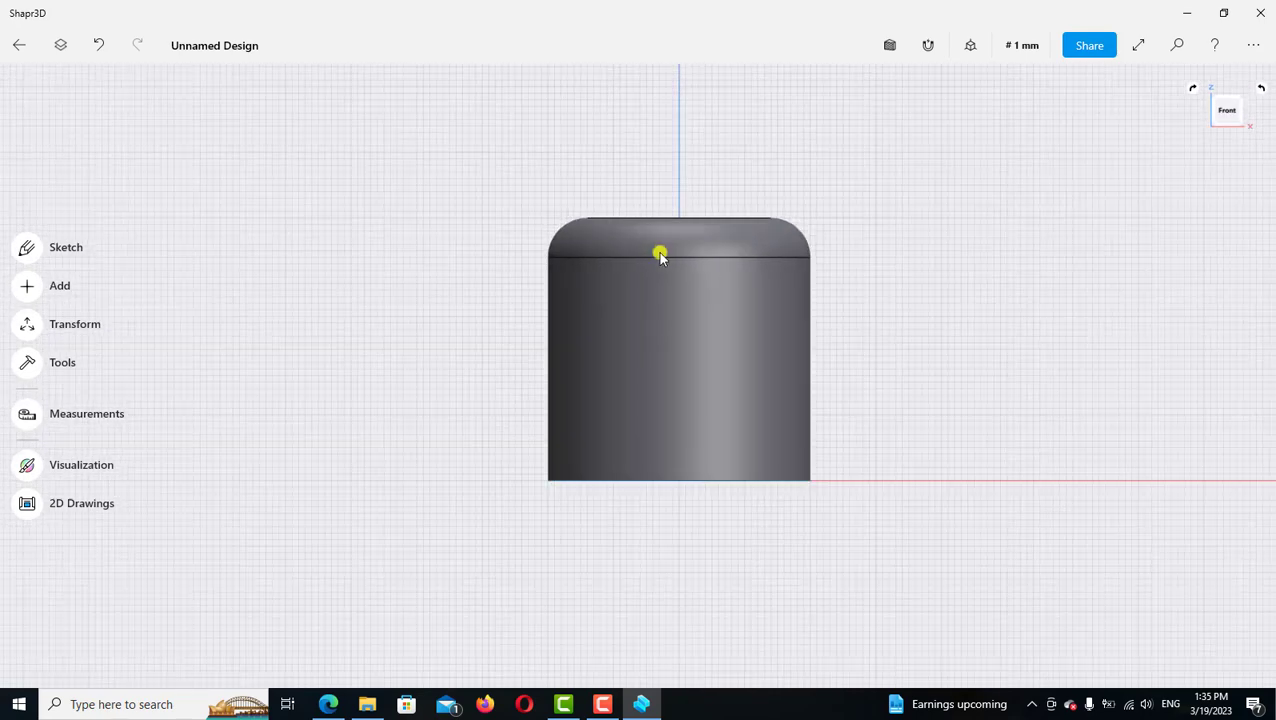
click(35, 250)
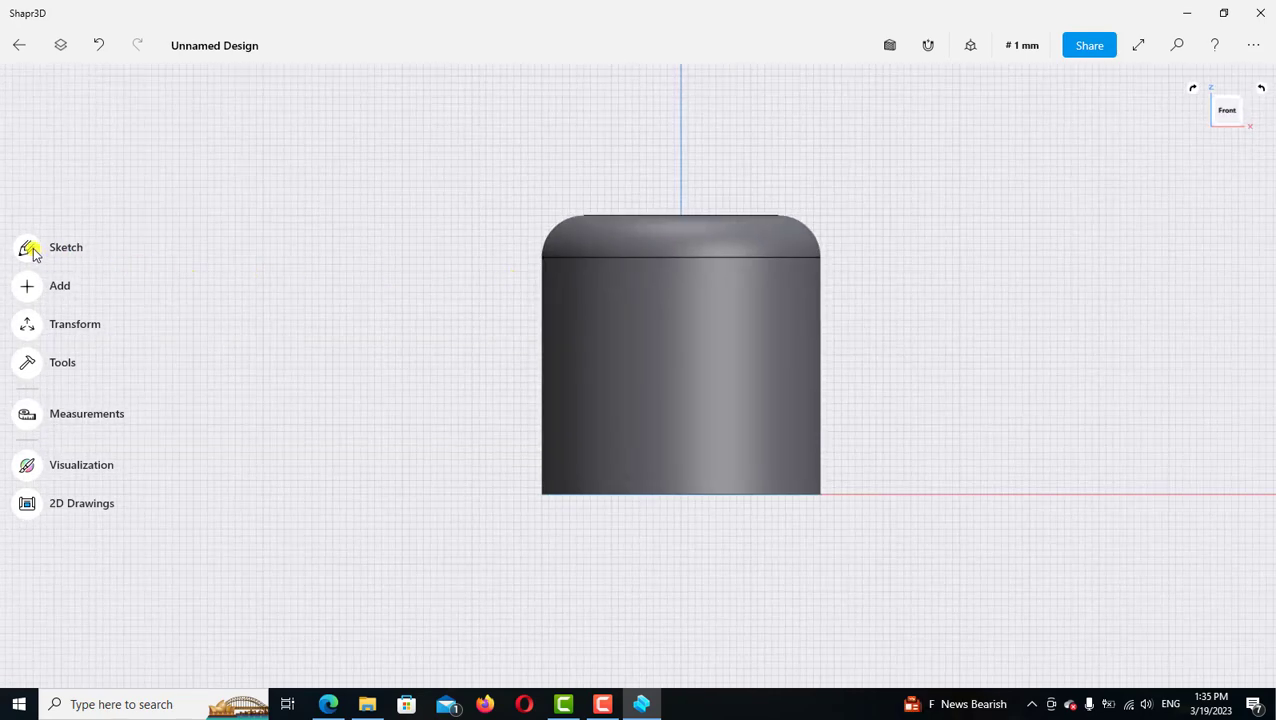
scroll(536, 475, up, 2)
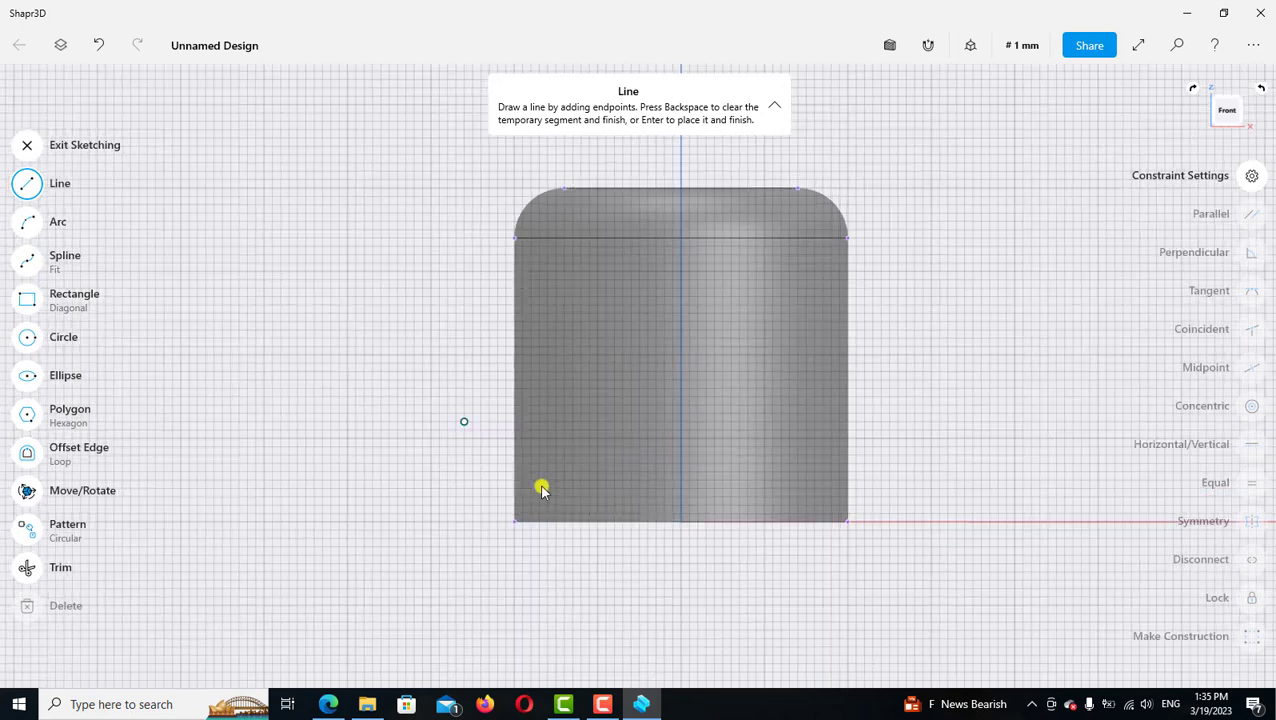
click(513, 532)
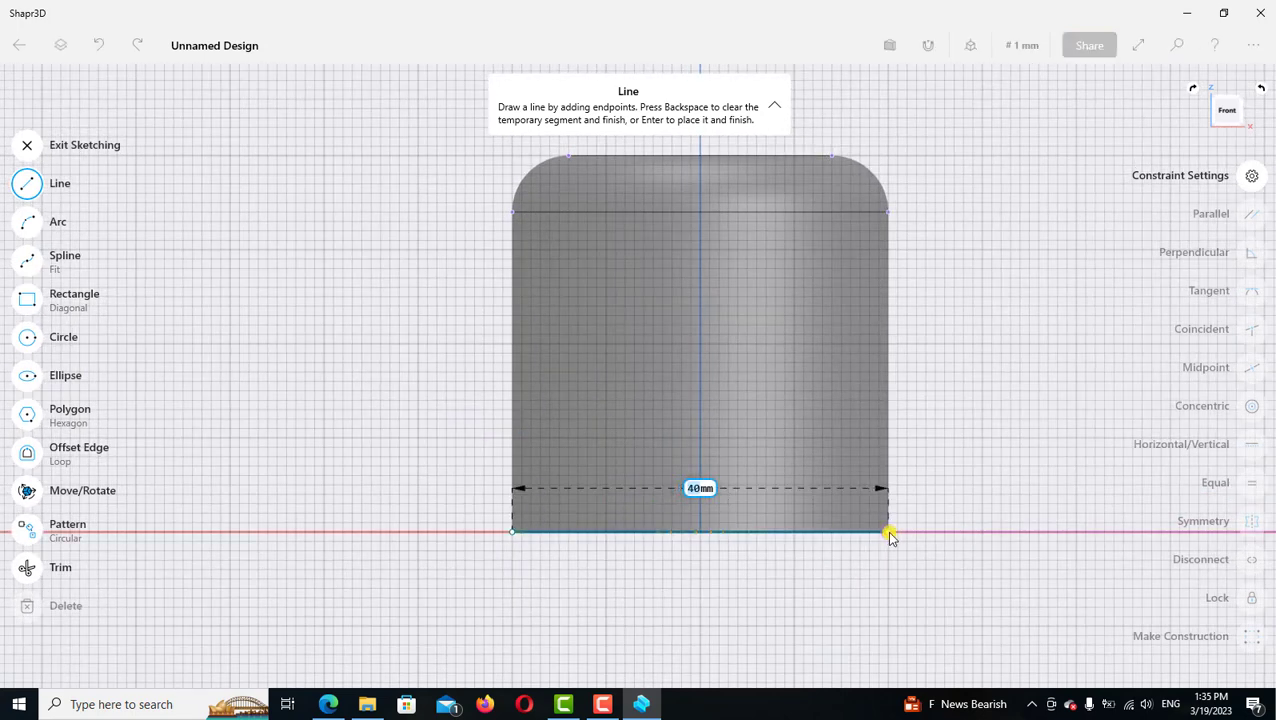
click(889, 534)
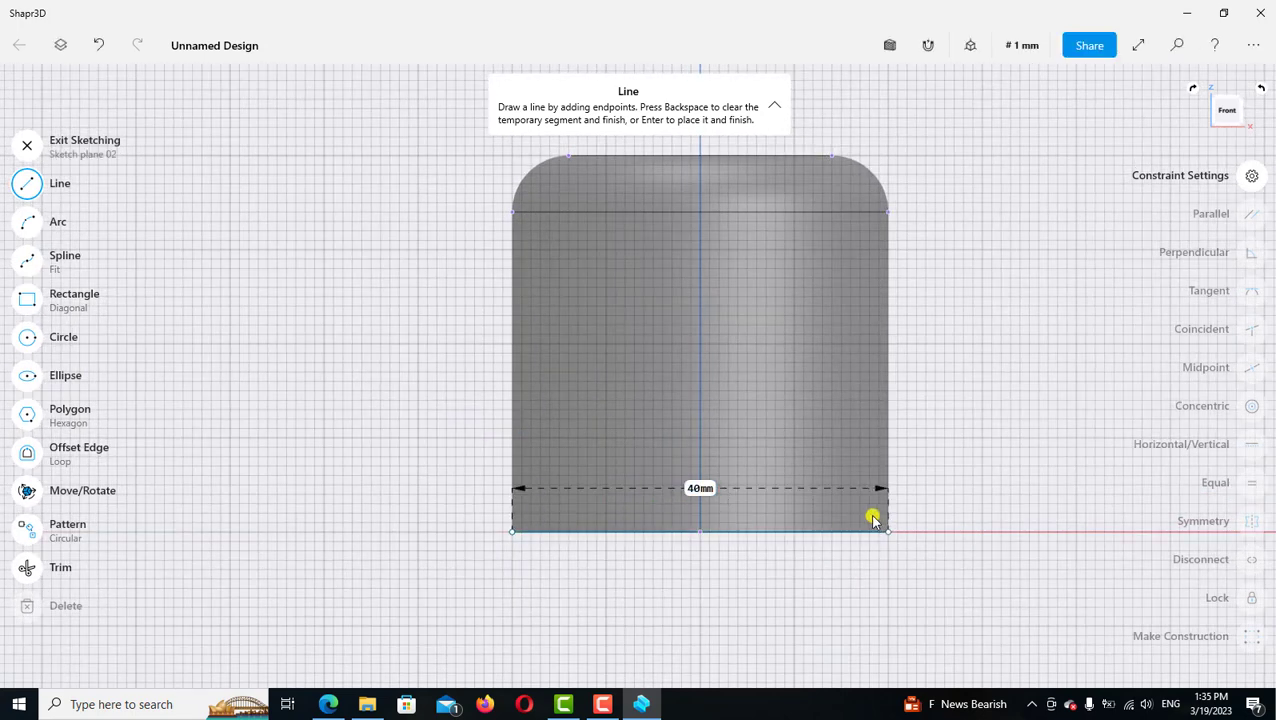
click(78, 199)
Turn the 40 mm base line into locked construction geometry
click(750, 534)
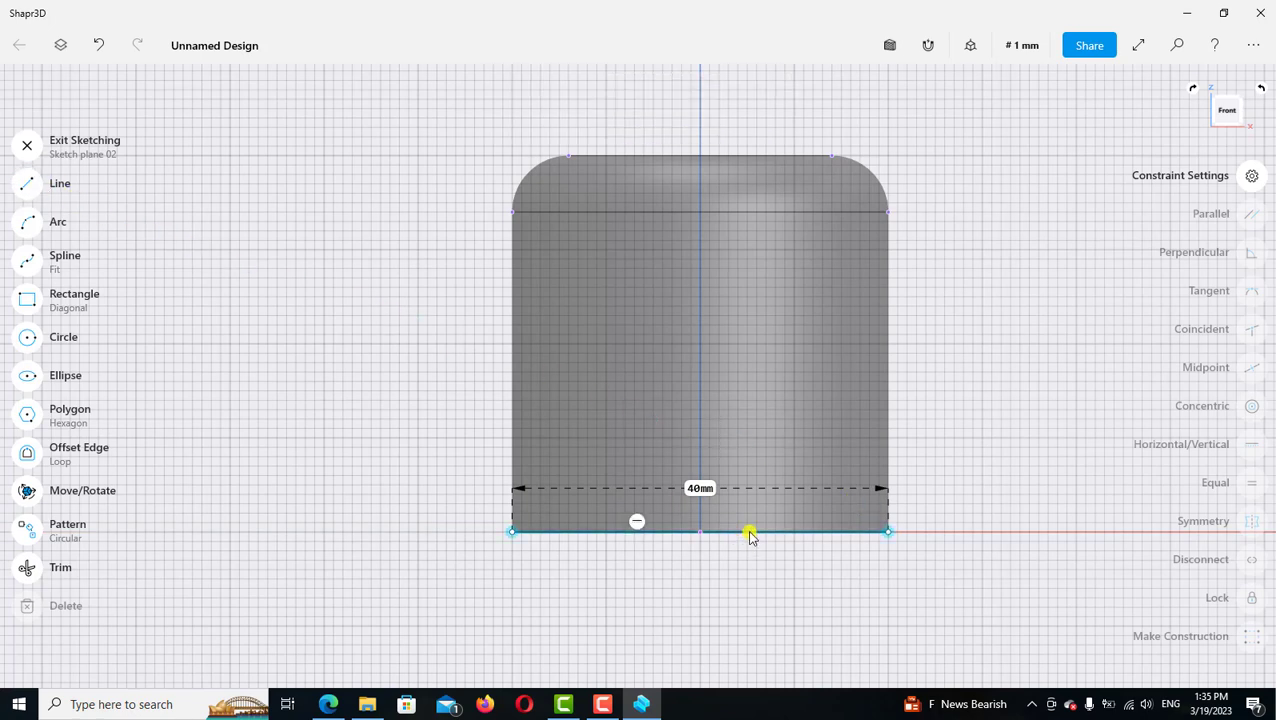
click(1252, 636)
click(1251, 597)
scroll(735, 529, down, 2)
scroll(715, 460, down, 1)
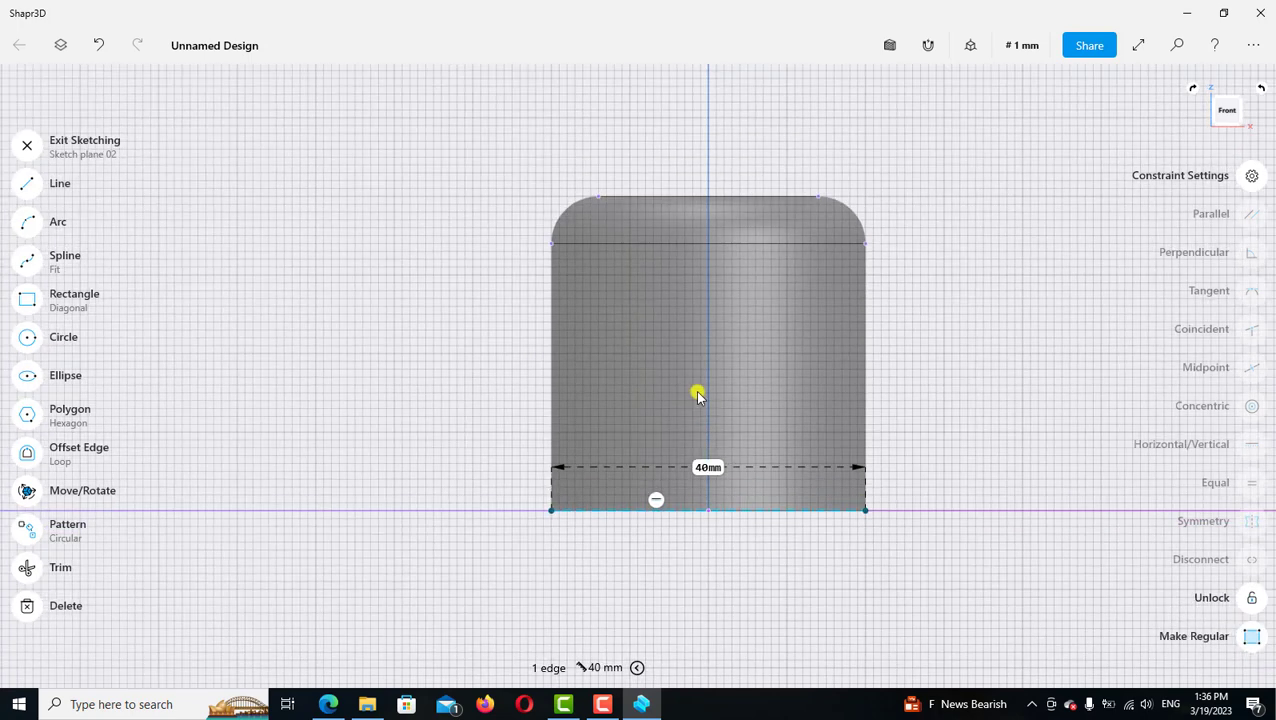
scroll(698, 395, down, 2)
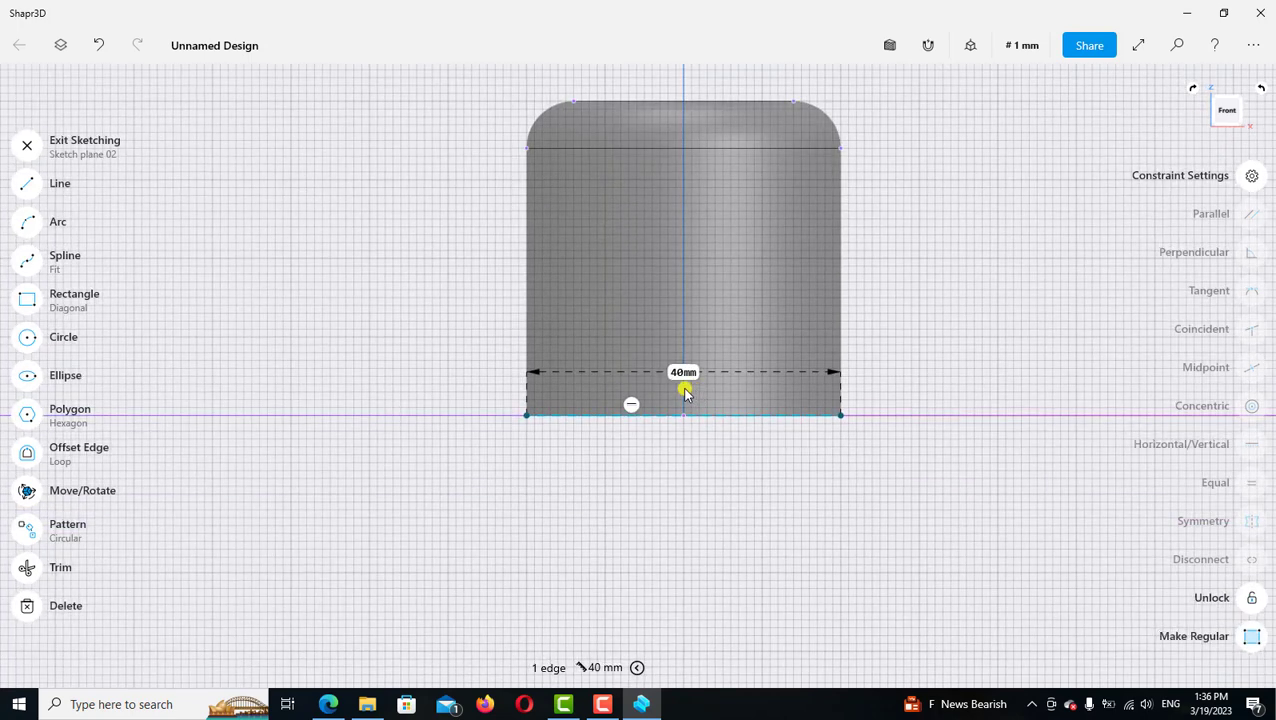
Draw a vertical line about 53 mm tall rising from the base line's midpoint
click(27, 183)
click(615, 250)
scroll(600, 300, up, 3)
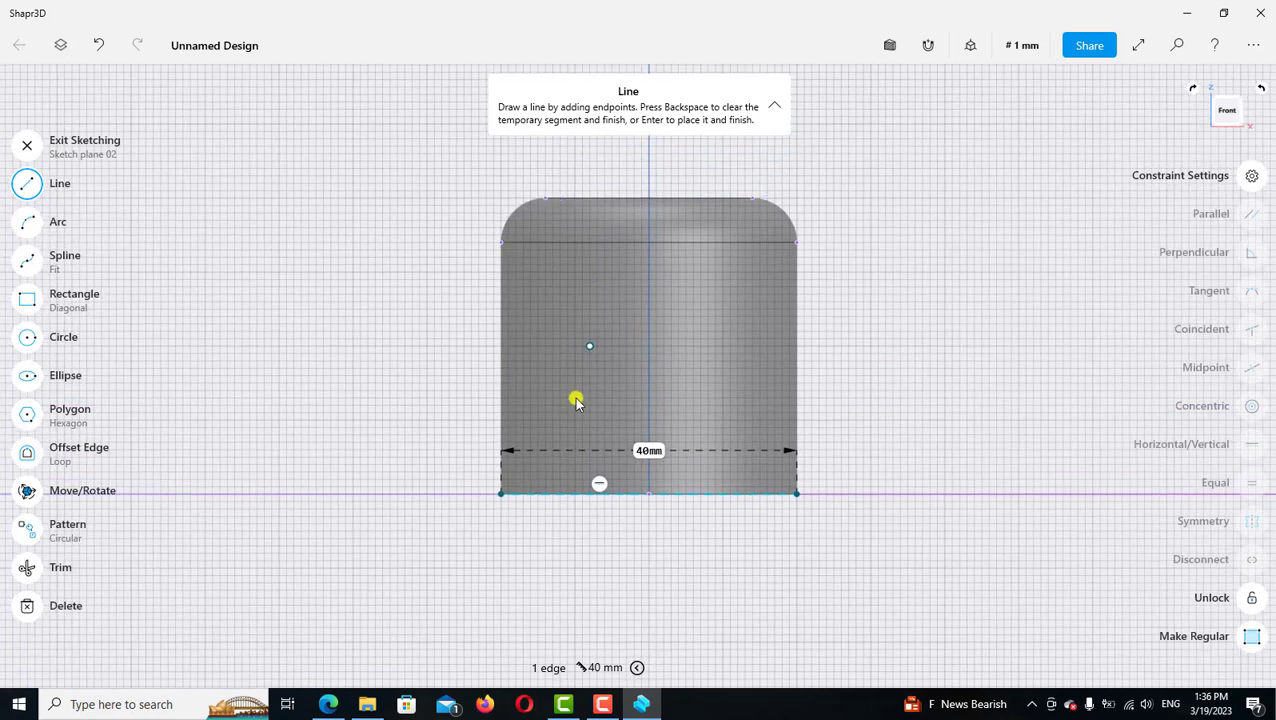
scroll(576, 402, up, 2)
scroll(575, 424, up, 1)
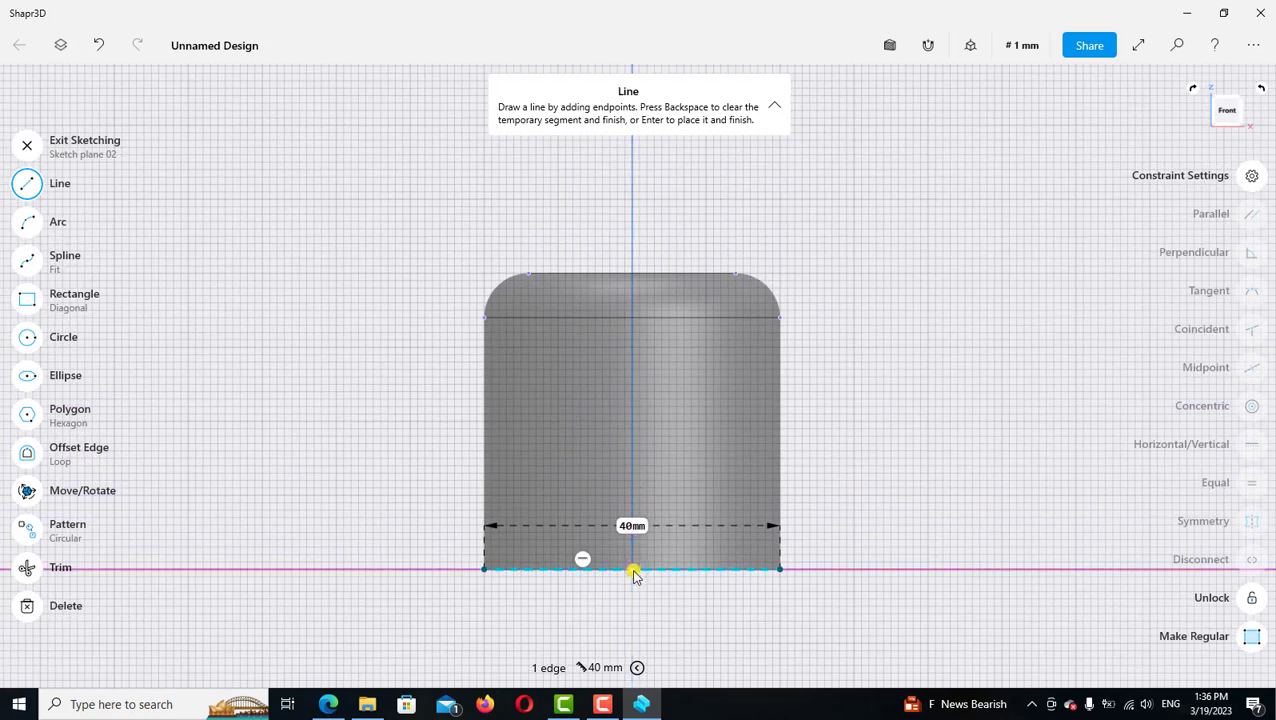
click(632, 570)
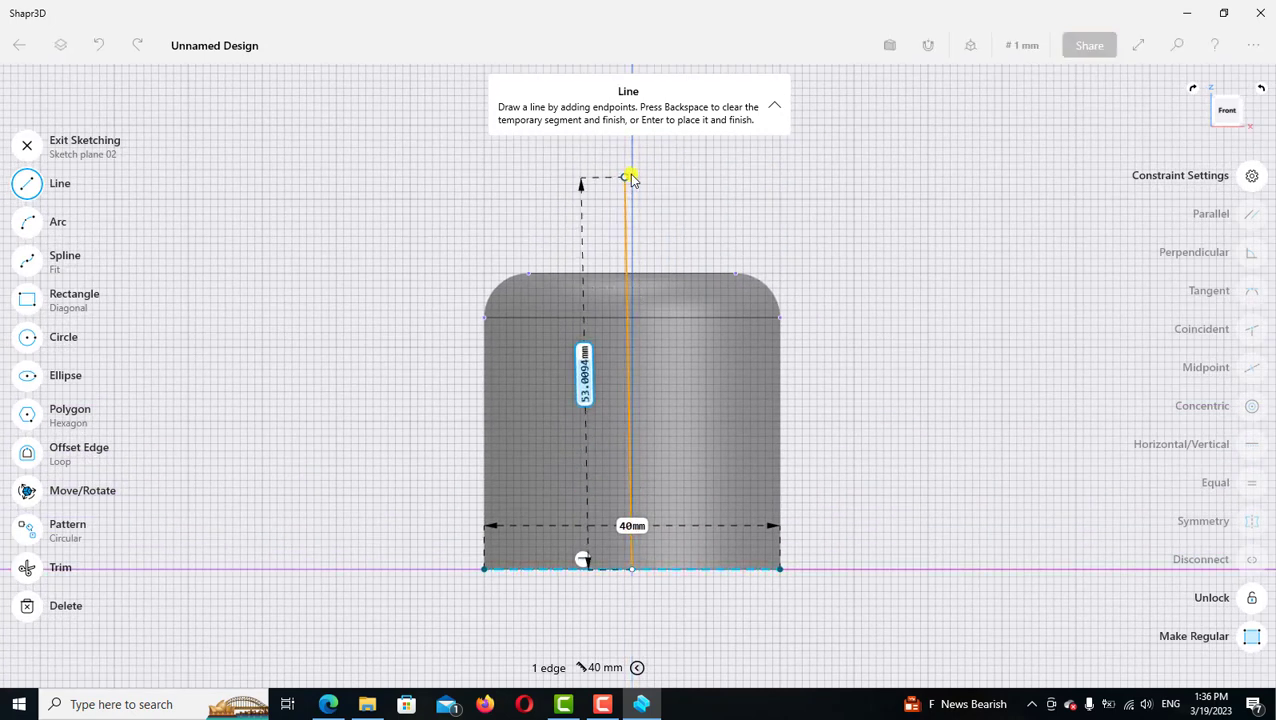
click(631, 177)
key(Return)
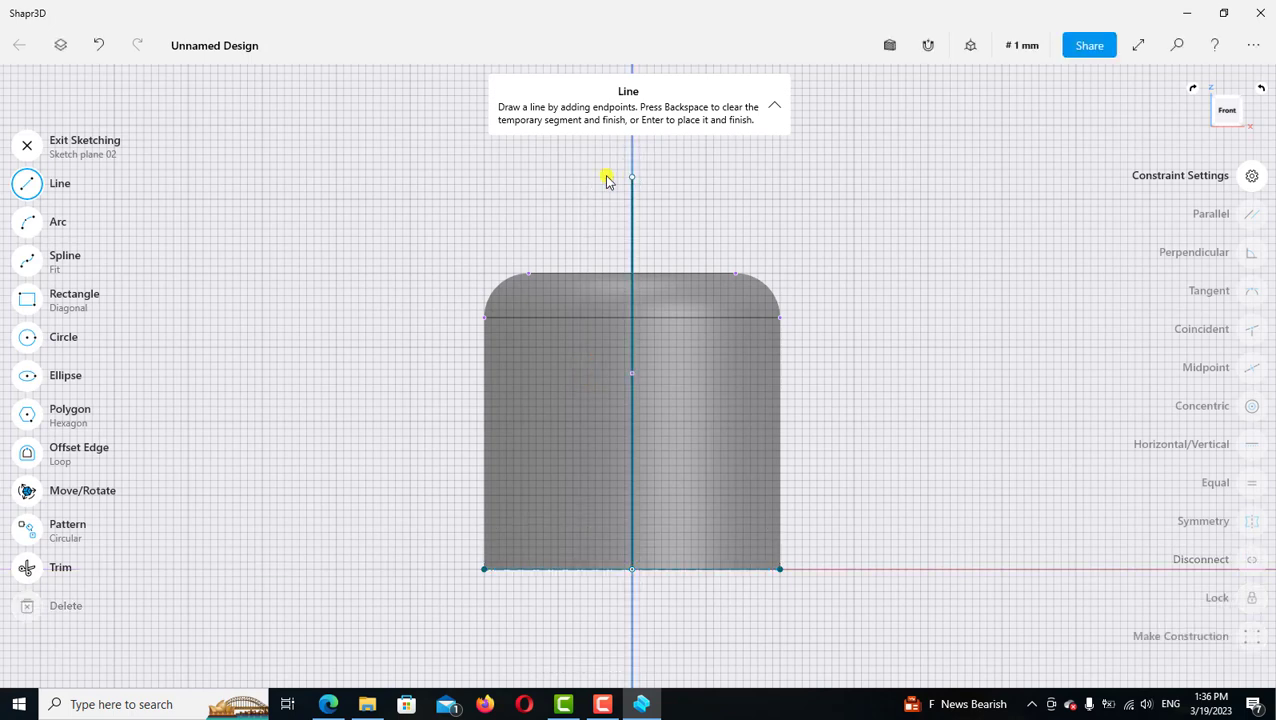
click(27, 183)
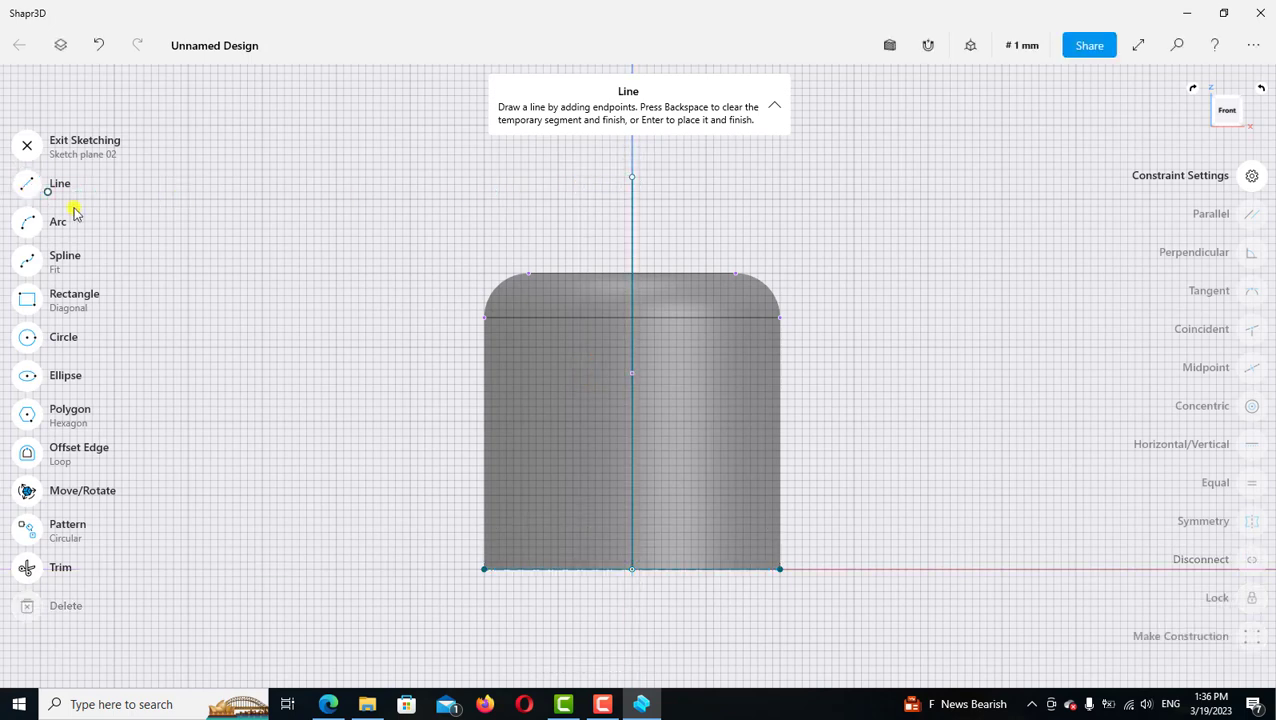
Make the vertical line a locked construction line
click(631, 229)
click(632, 233)
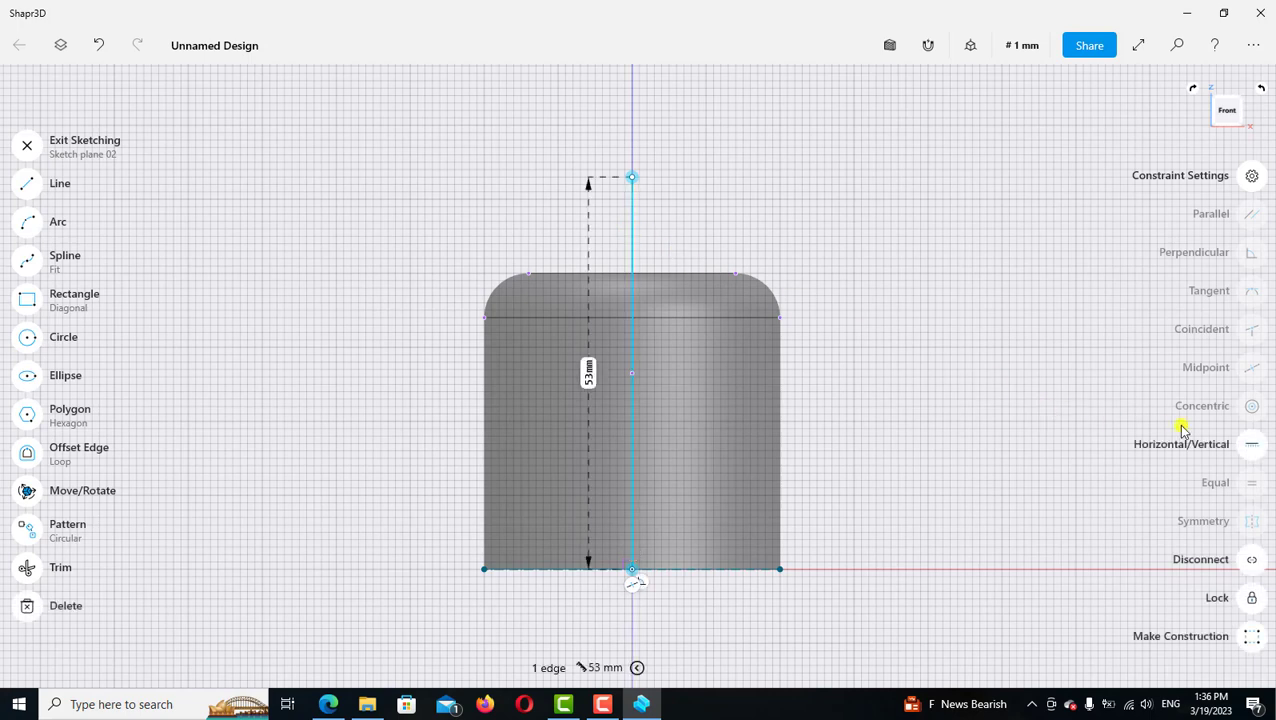
click(1214, 446)
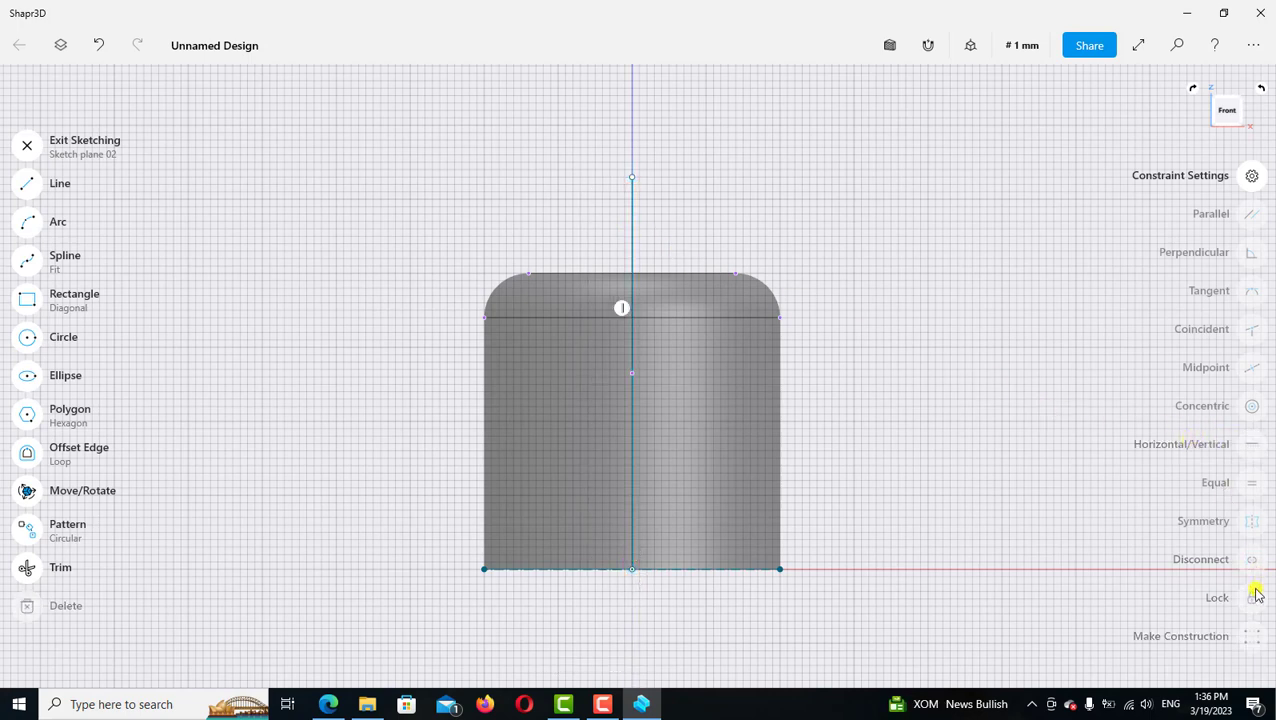
click(632, 480)
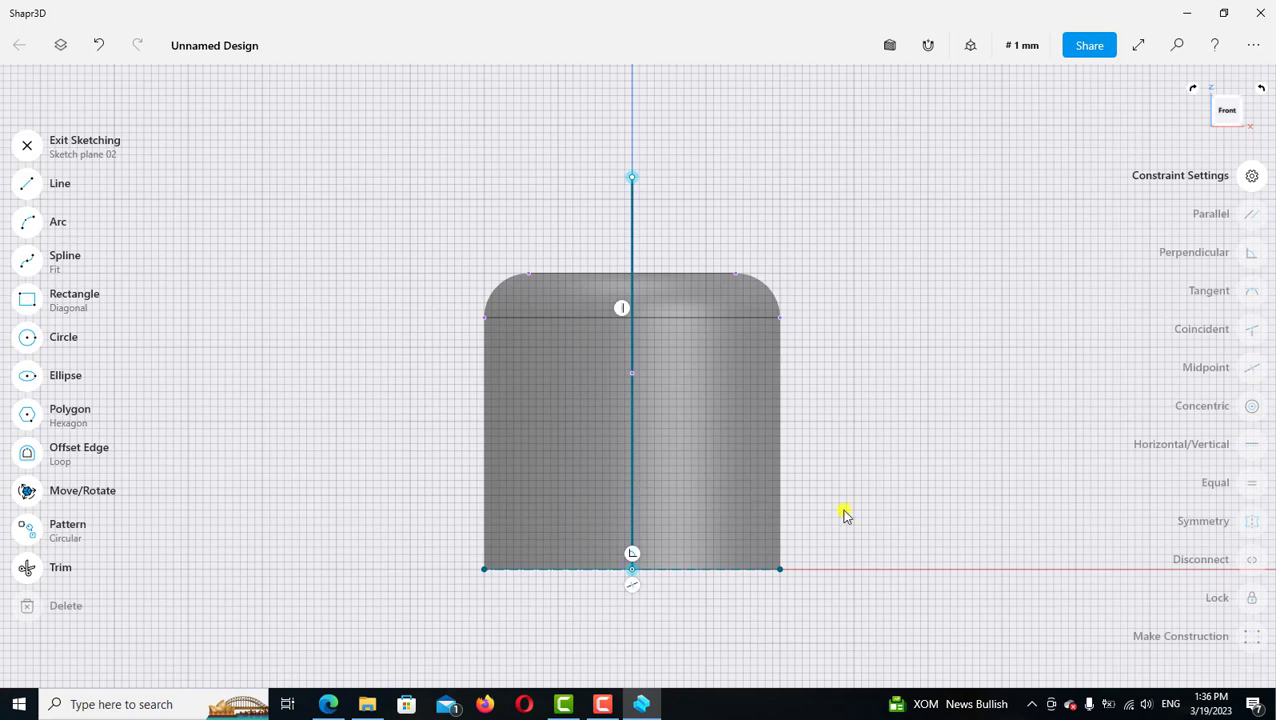
click(1251, 637)
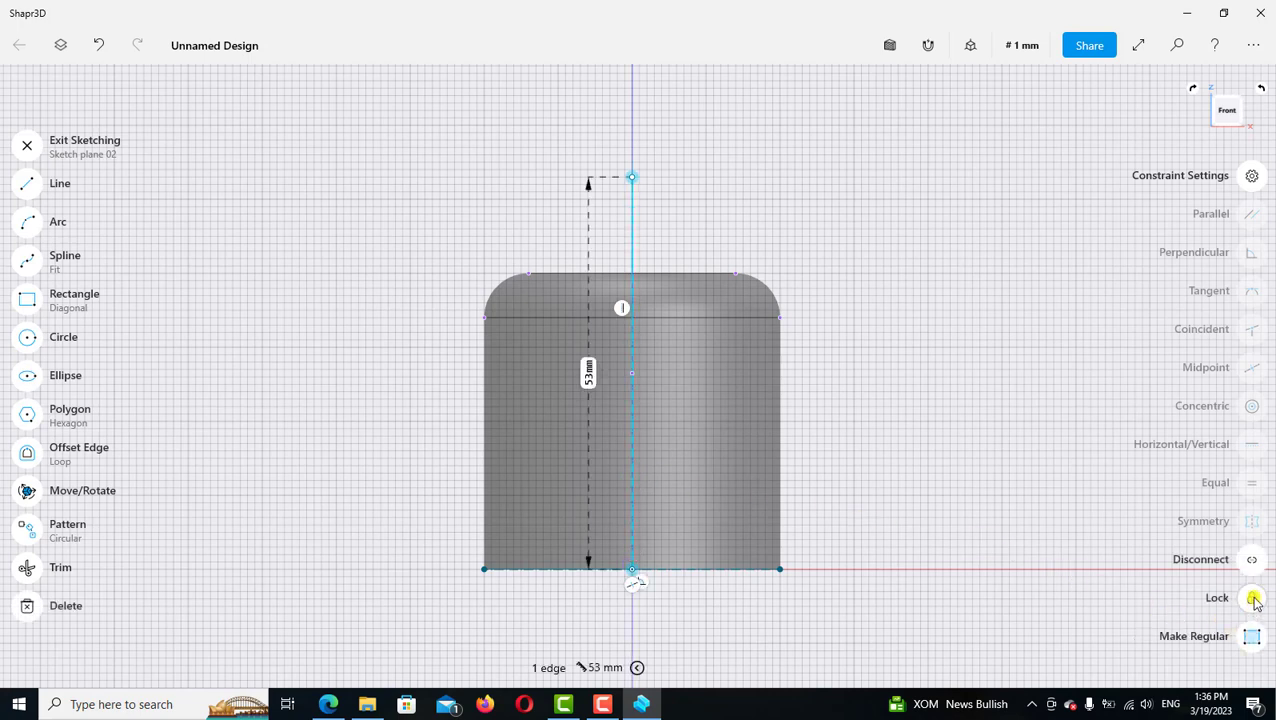
click(1251, 597)
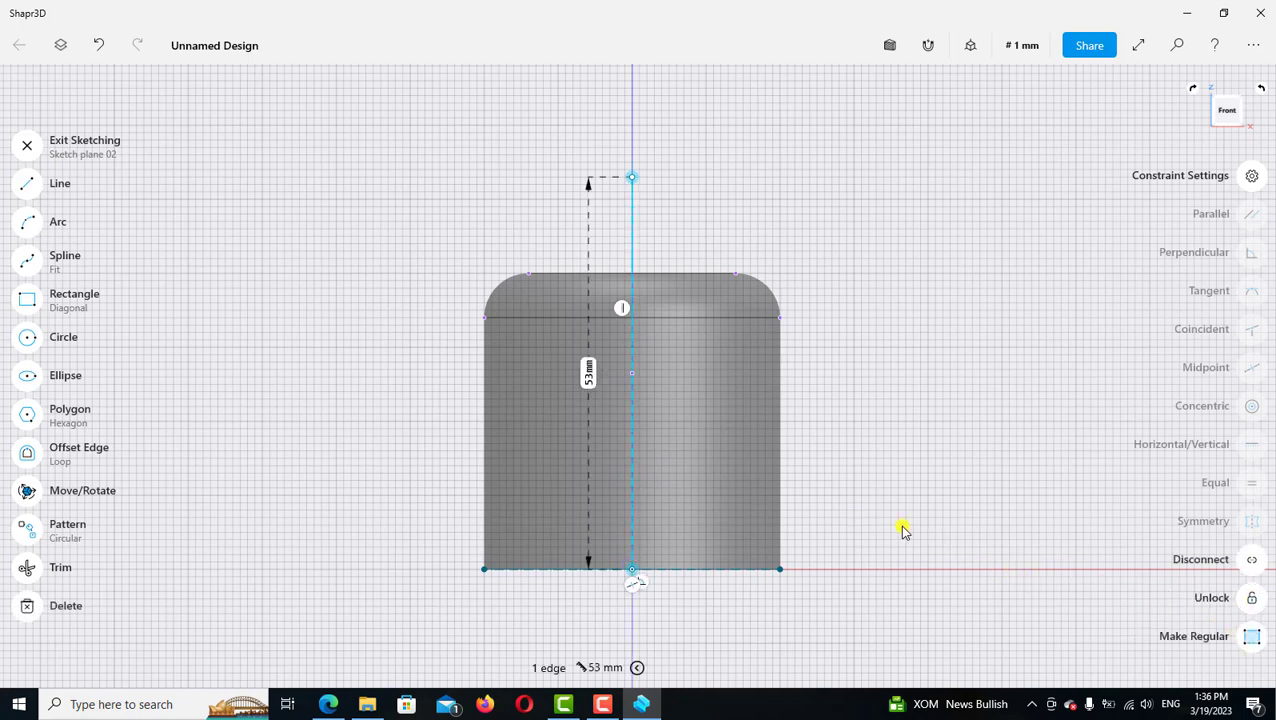
click(27, 183)
scroll(640, 420, up, 2)
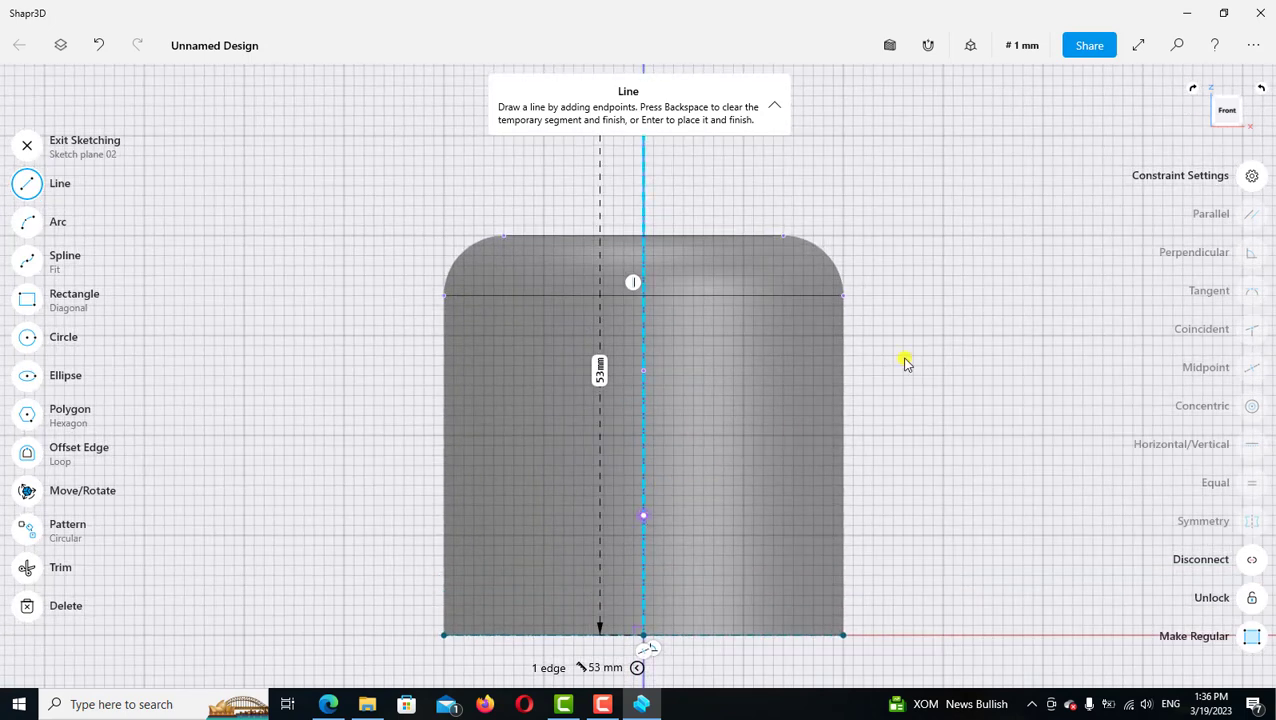
Draw a diagonal line up and to the right from the vertical line and make it construction
click(1082, 299)
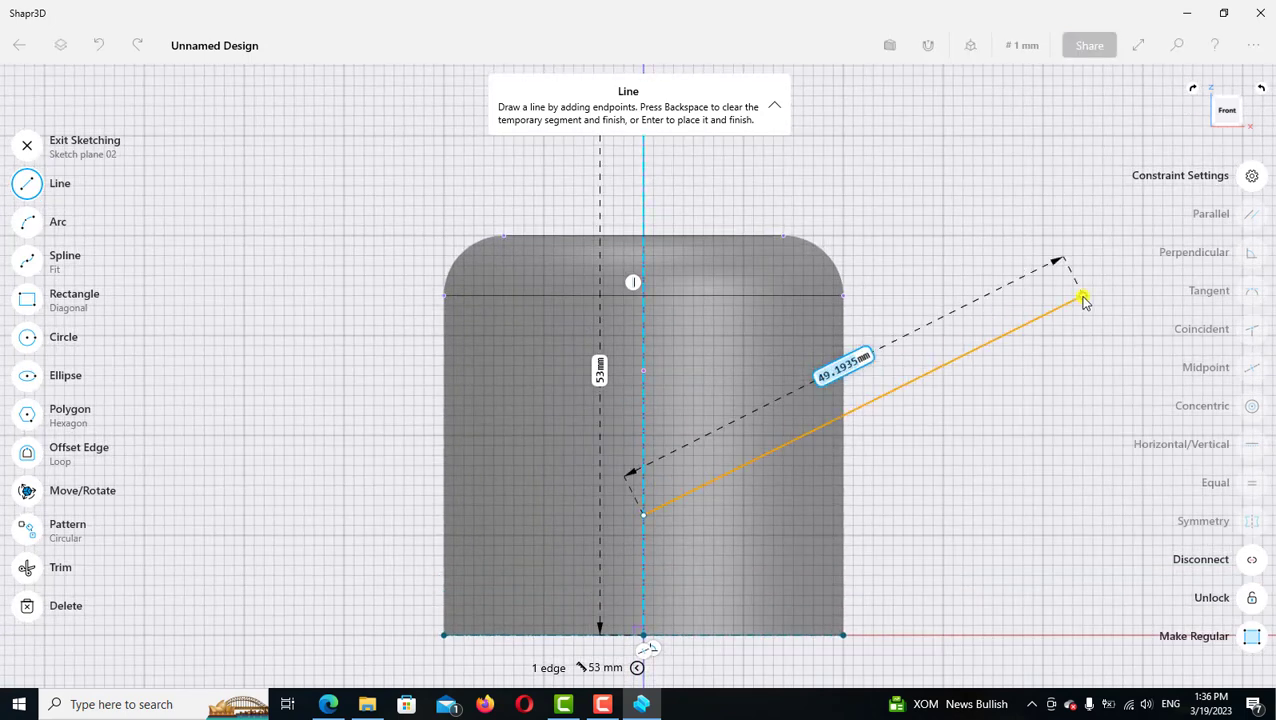
key(Return)
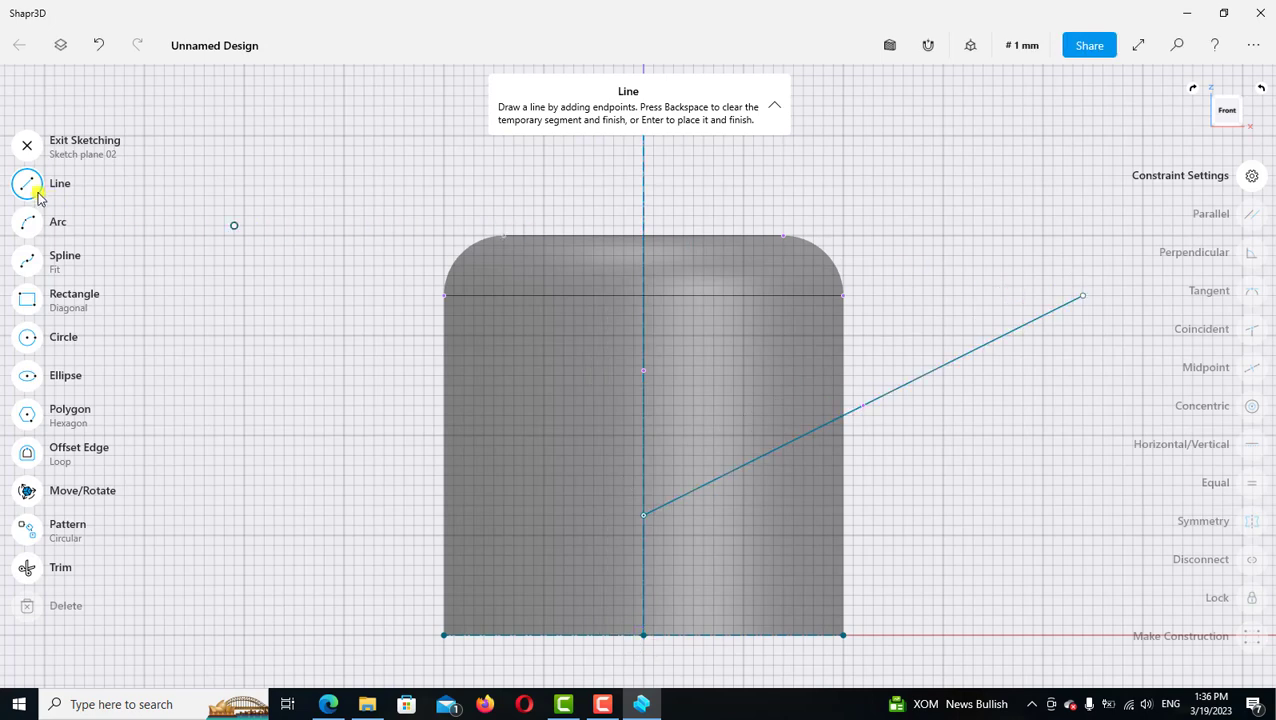
click(27, 183)
scroll(732, 290, down, 2)
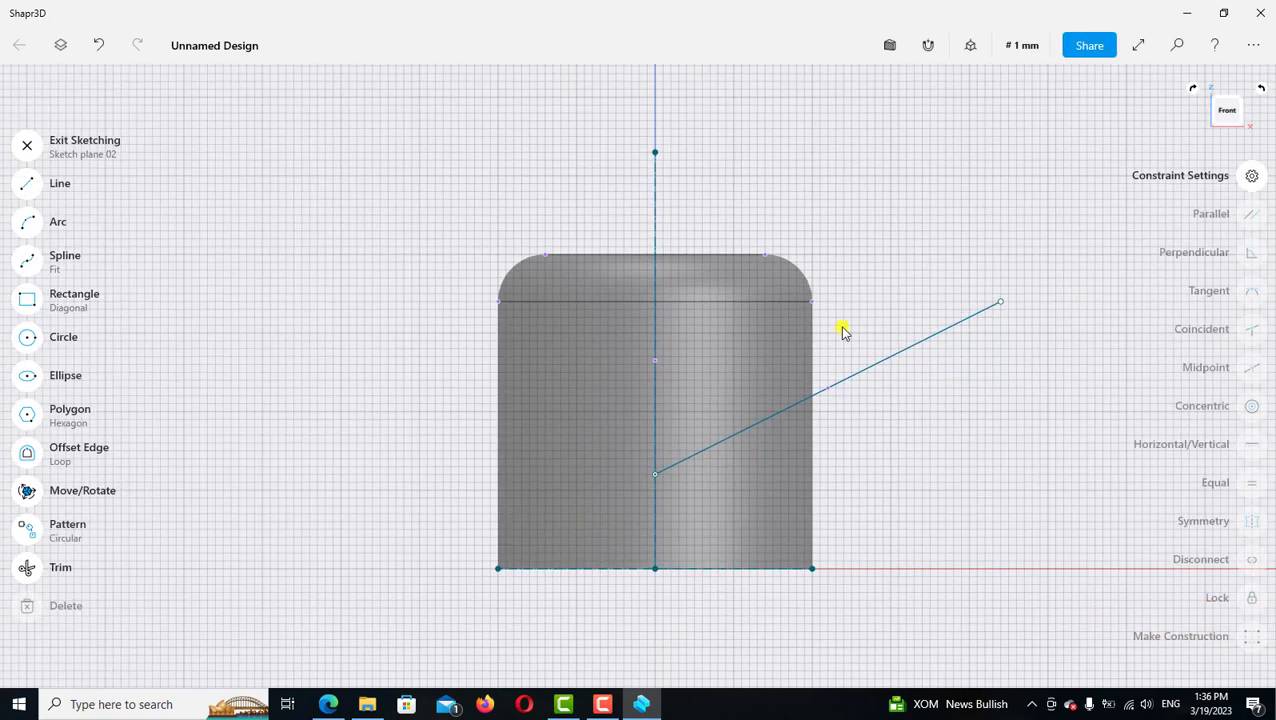
click(875, 372)
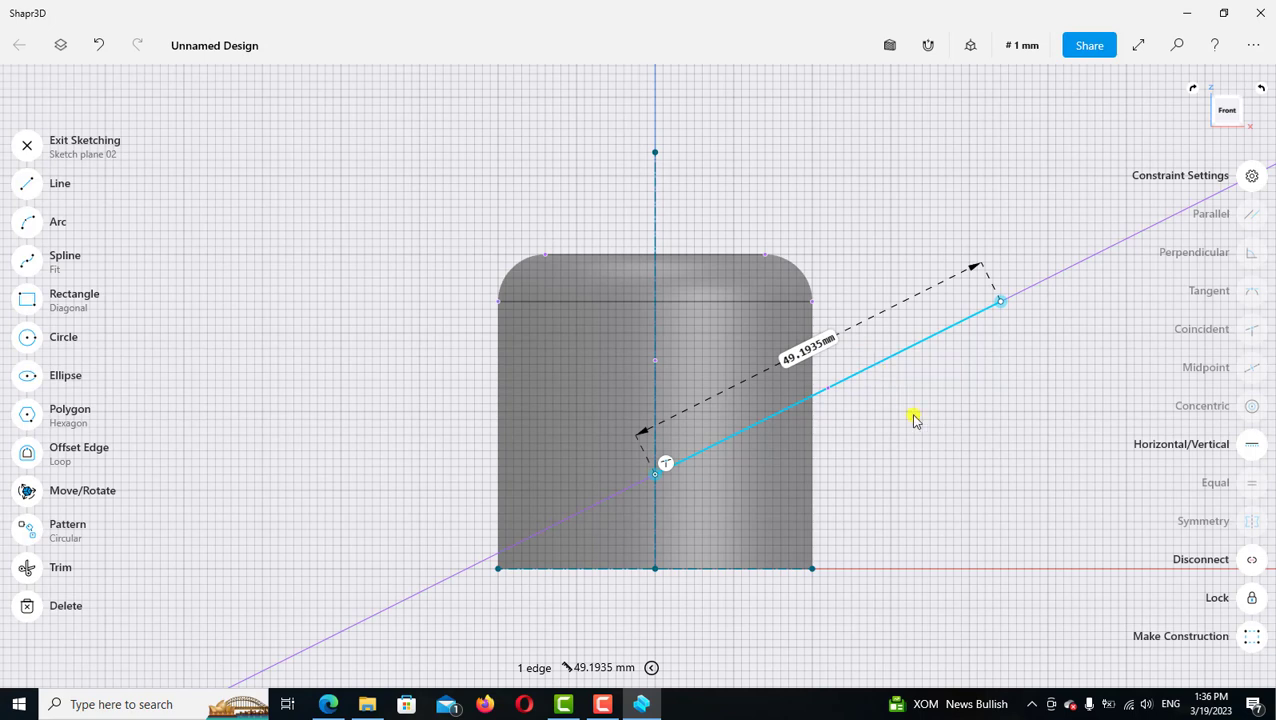
click(1249, 635)
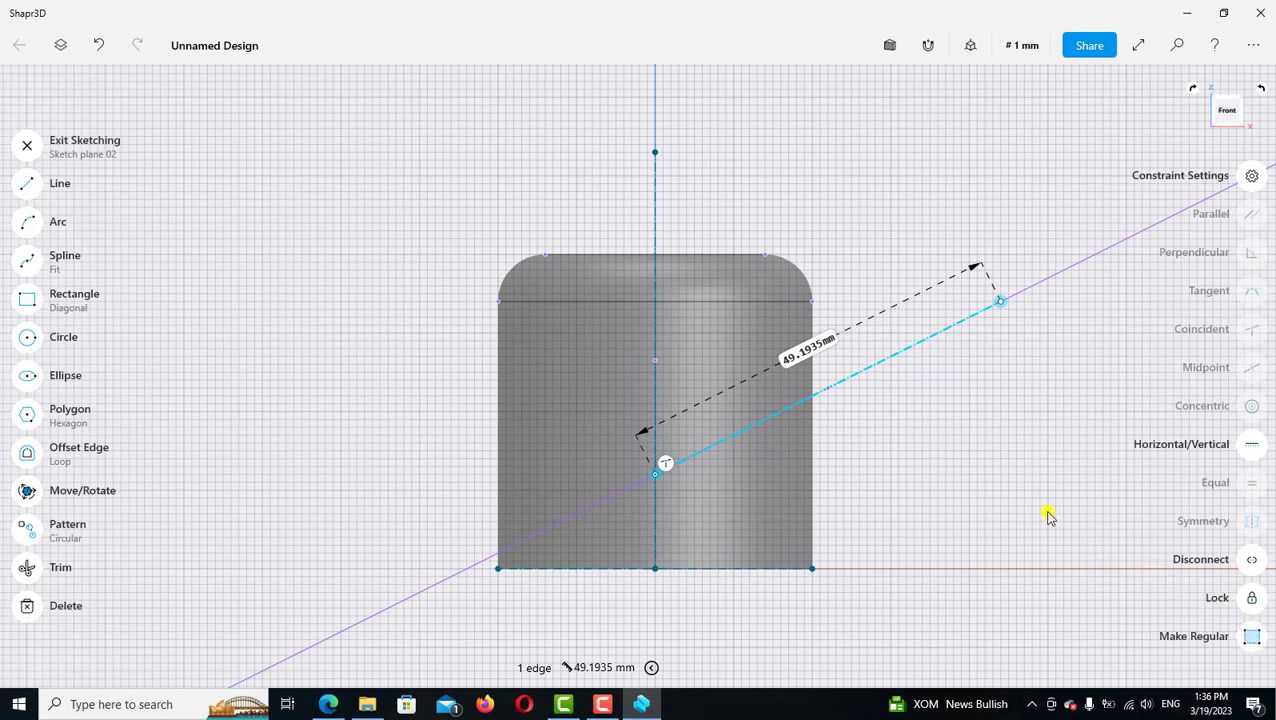
key(Escape)
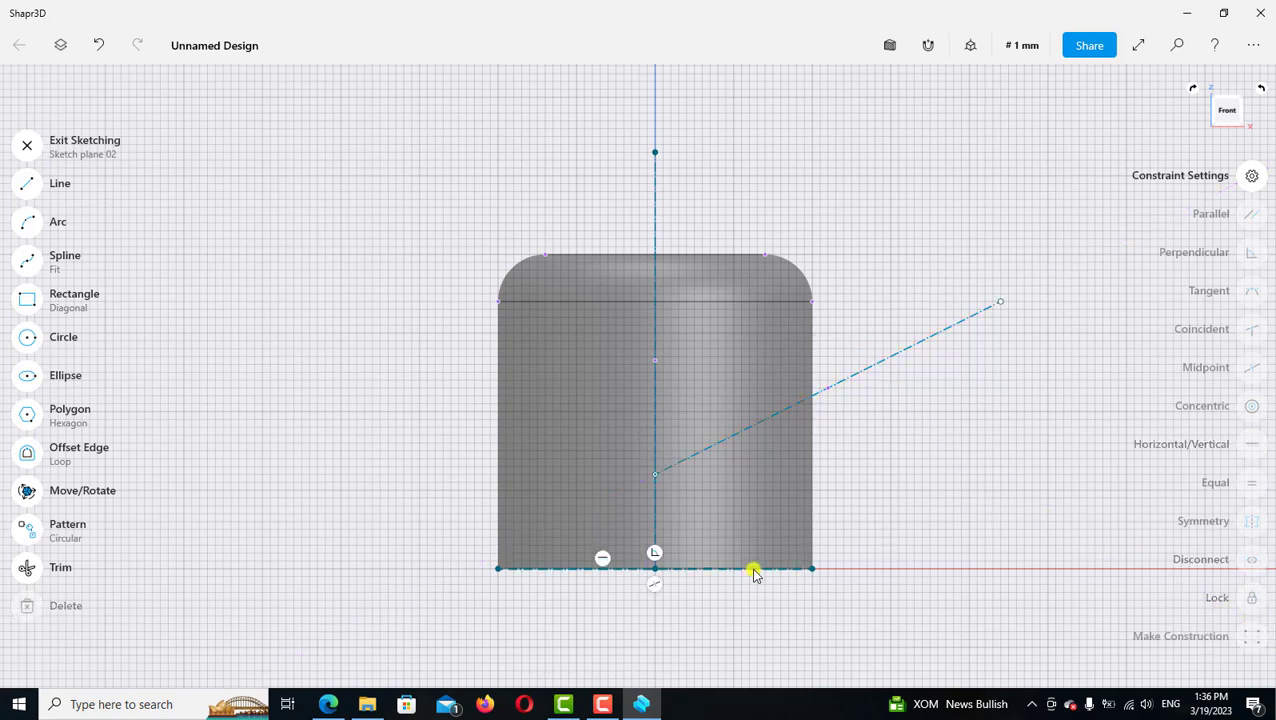
Fix the diagonal's start point 15 mm above the base line
click(757, 570)
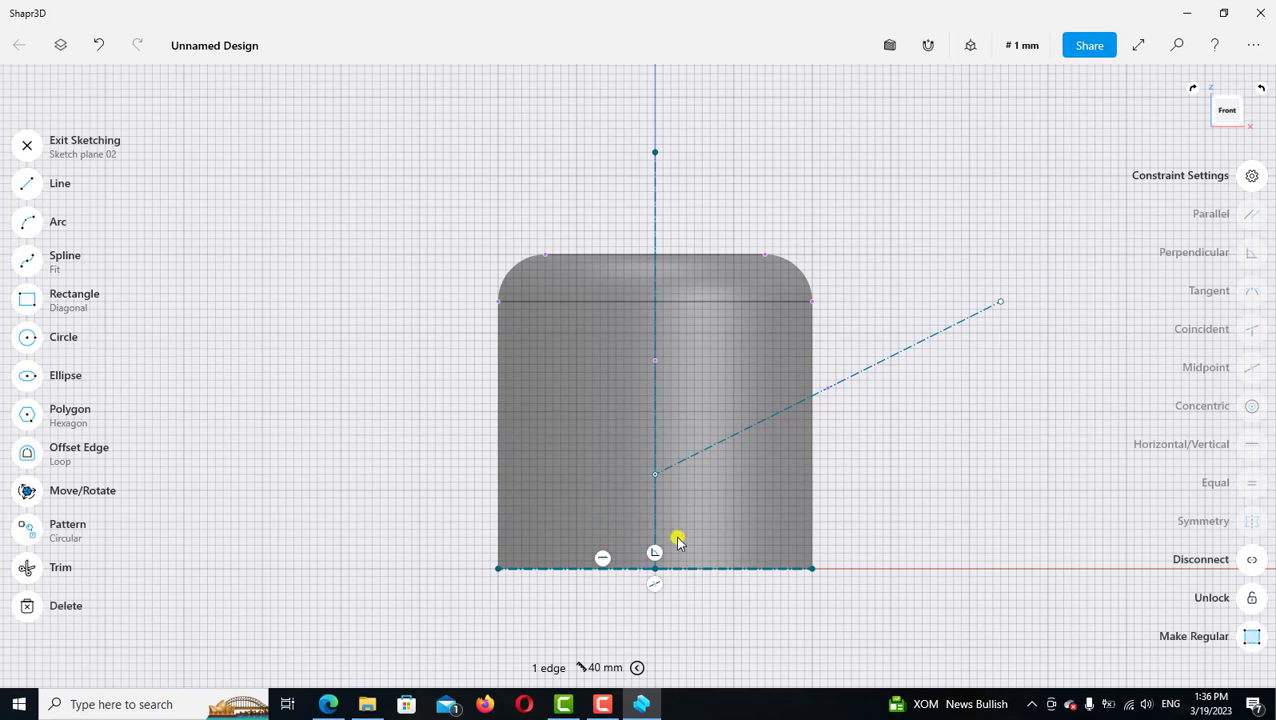
click(656, 476)
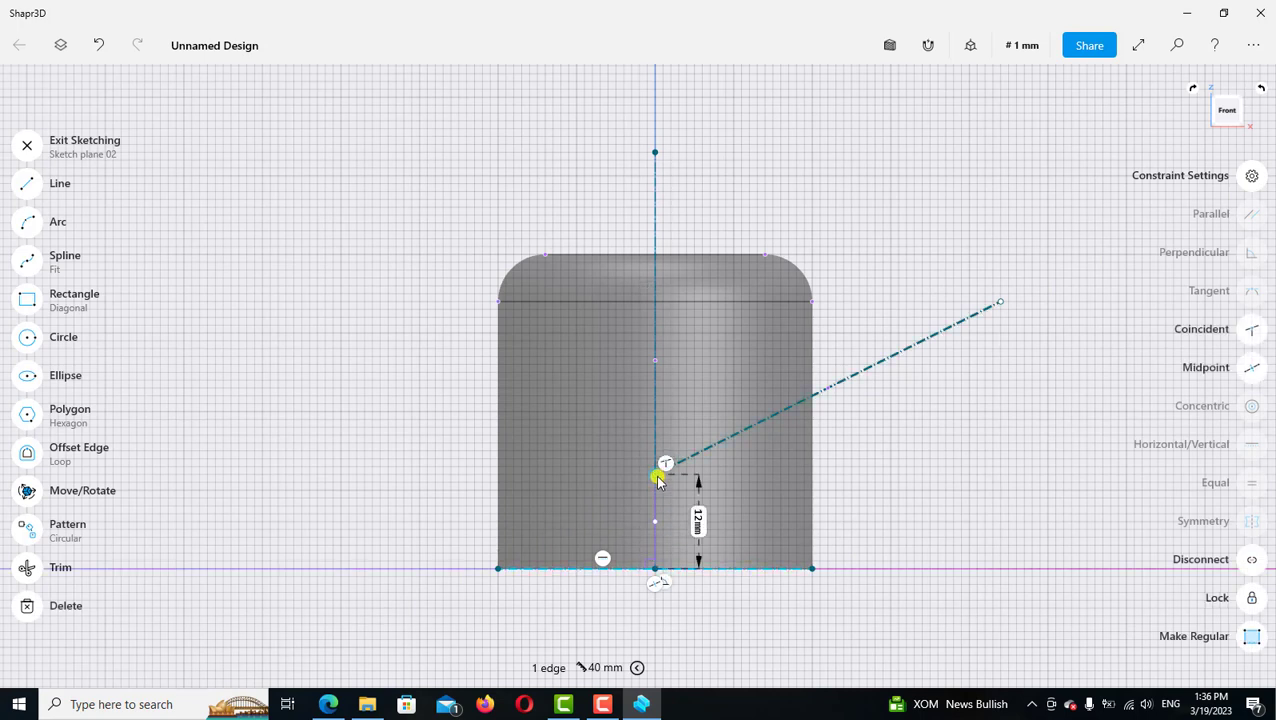
click(700, 528)
click(640, 599)
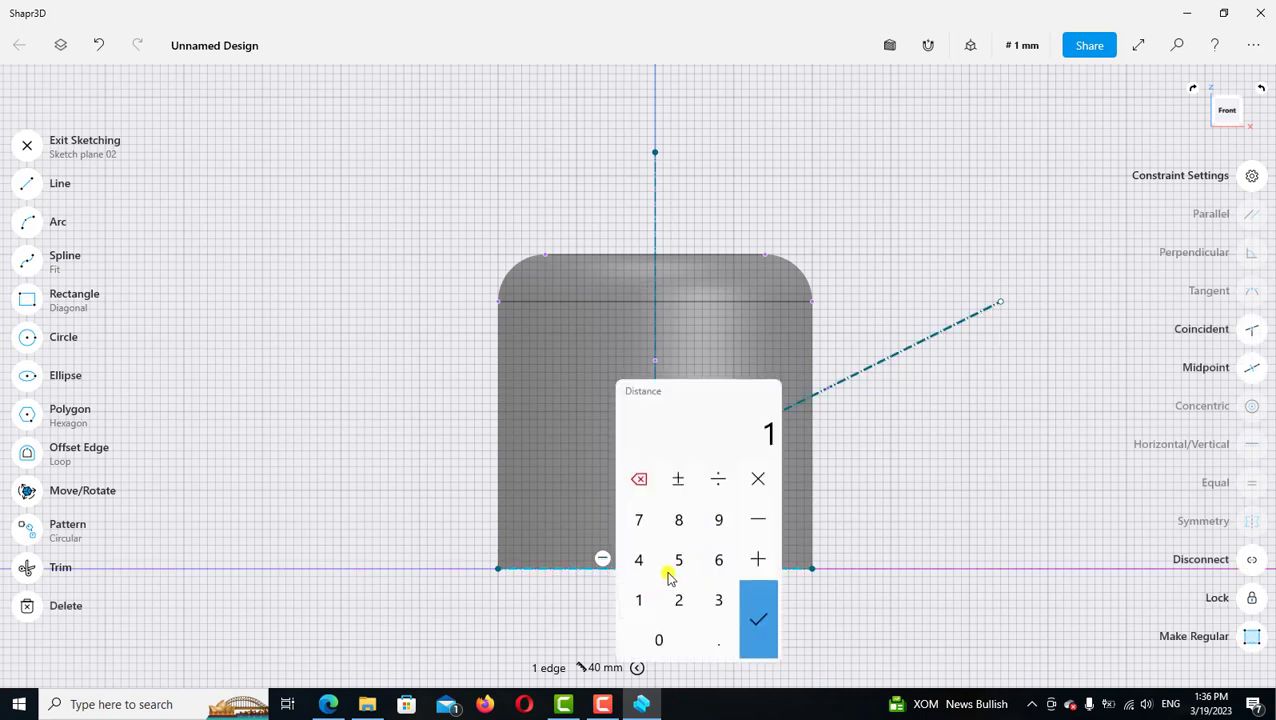
click(678, 561)
click(748, 614)
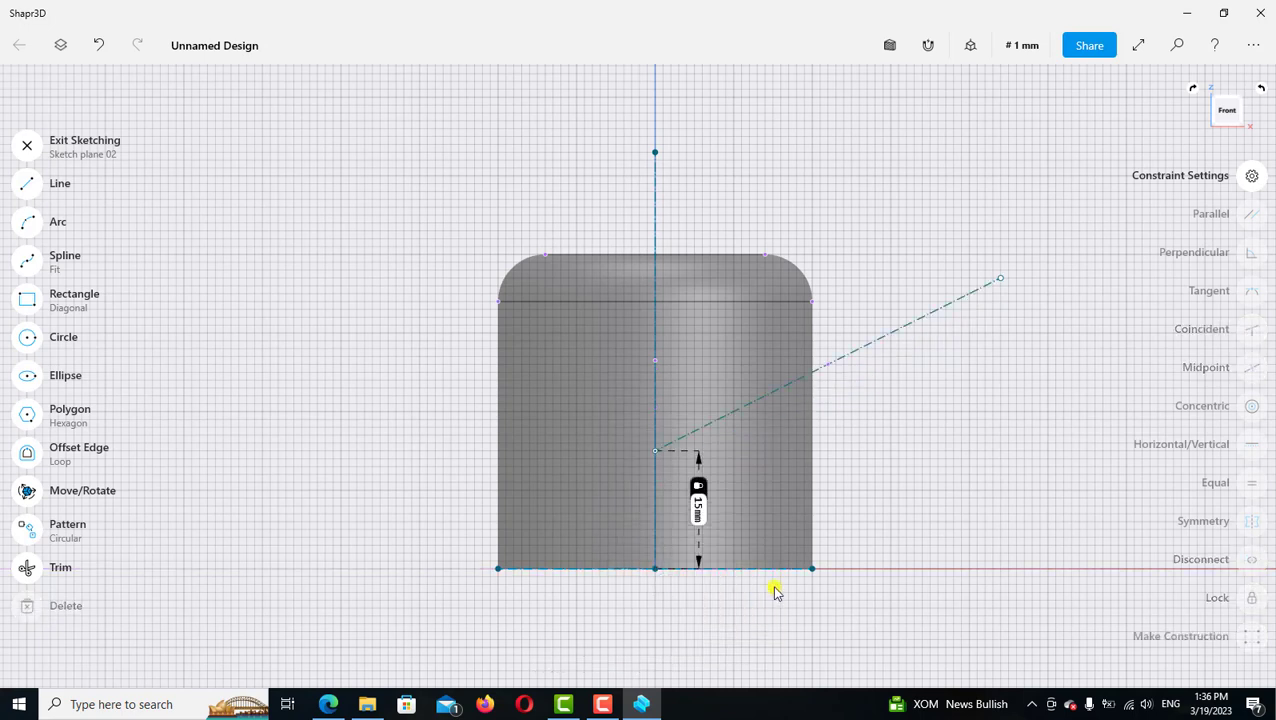
click(896, 477)
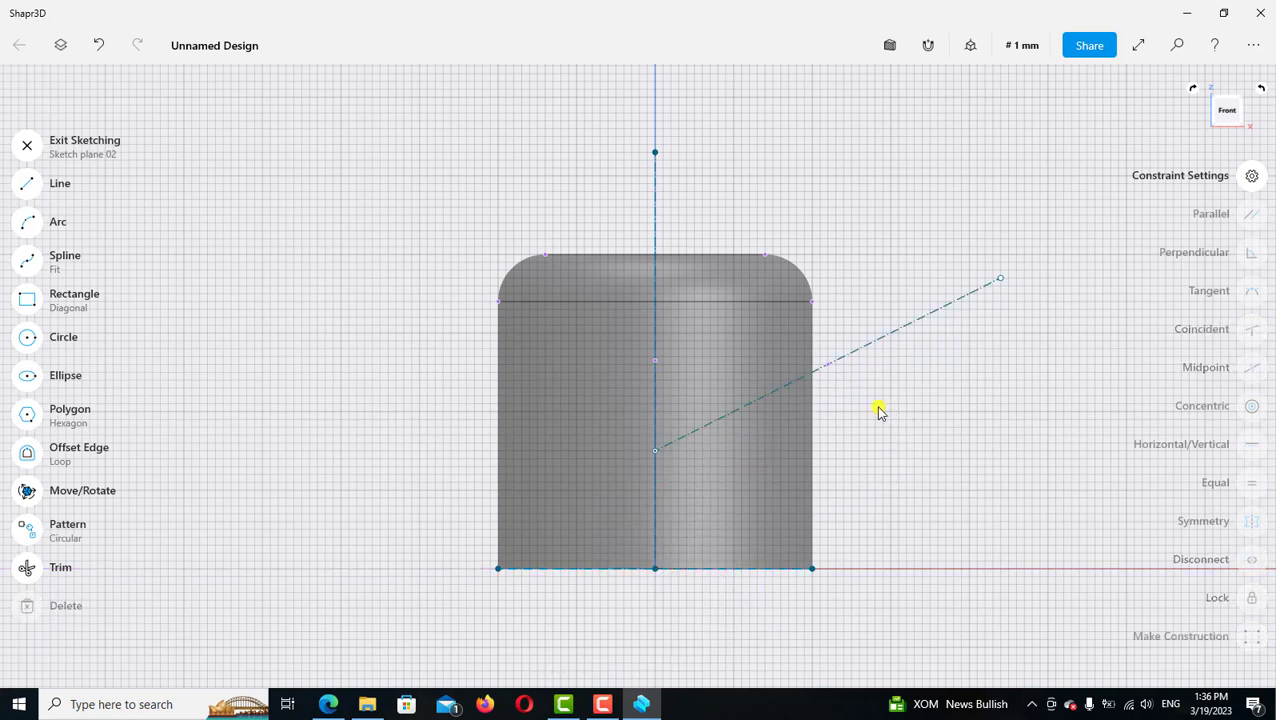
click(840, 364)
Measure the diagonal's outer endpoint vertically and set its height above the base to 50 mm
click(1000, 280)
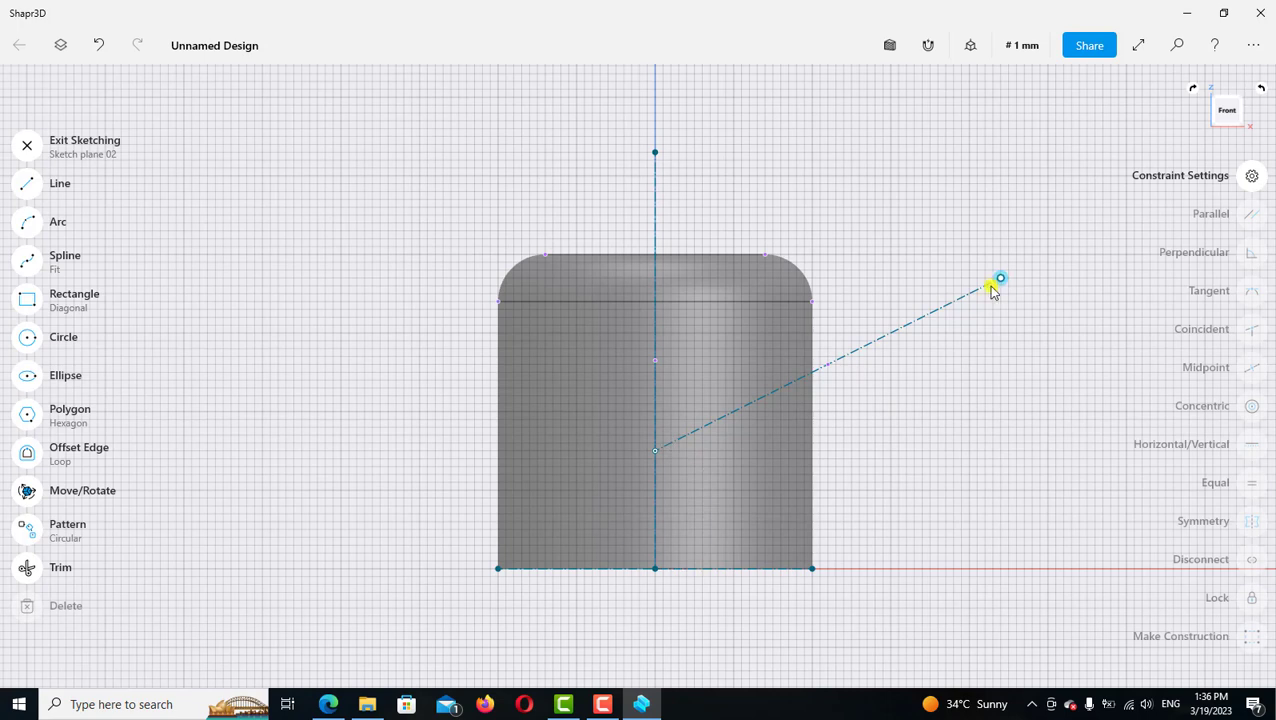
click(814, 571)
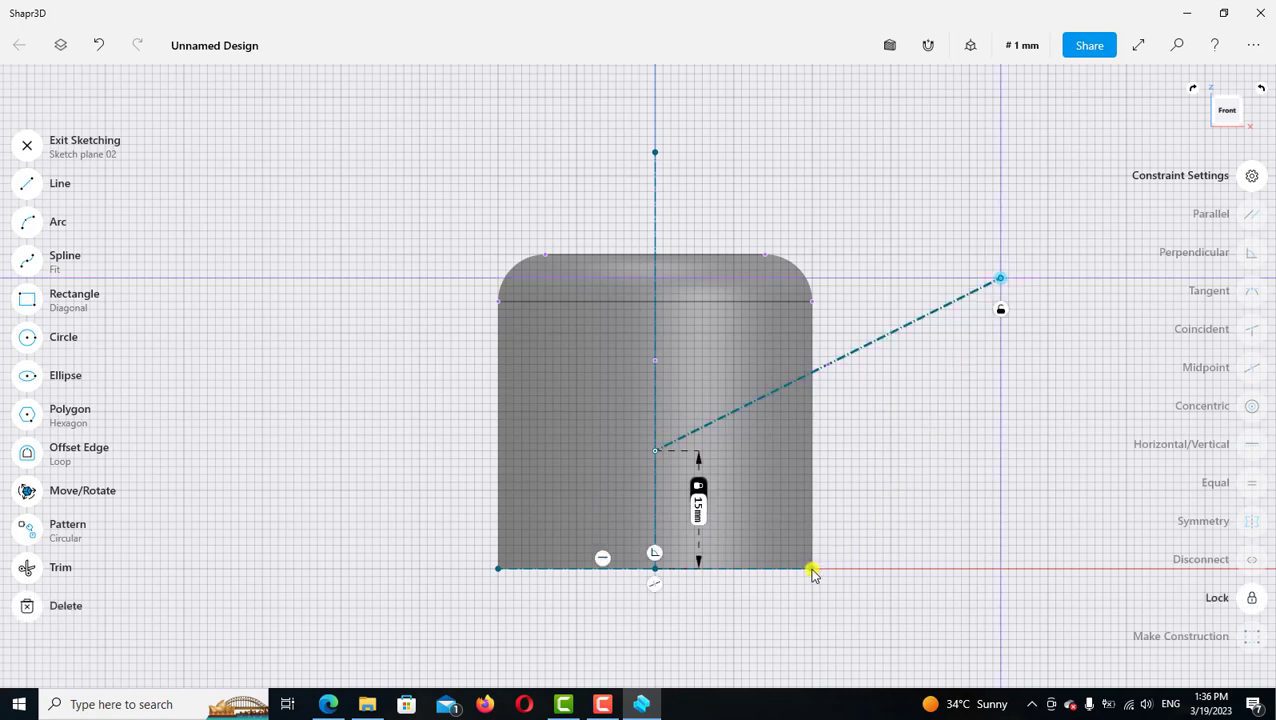
click(813, 571)
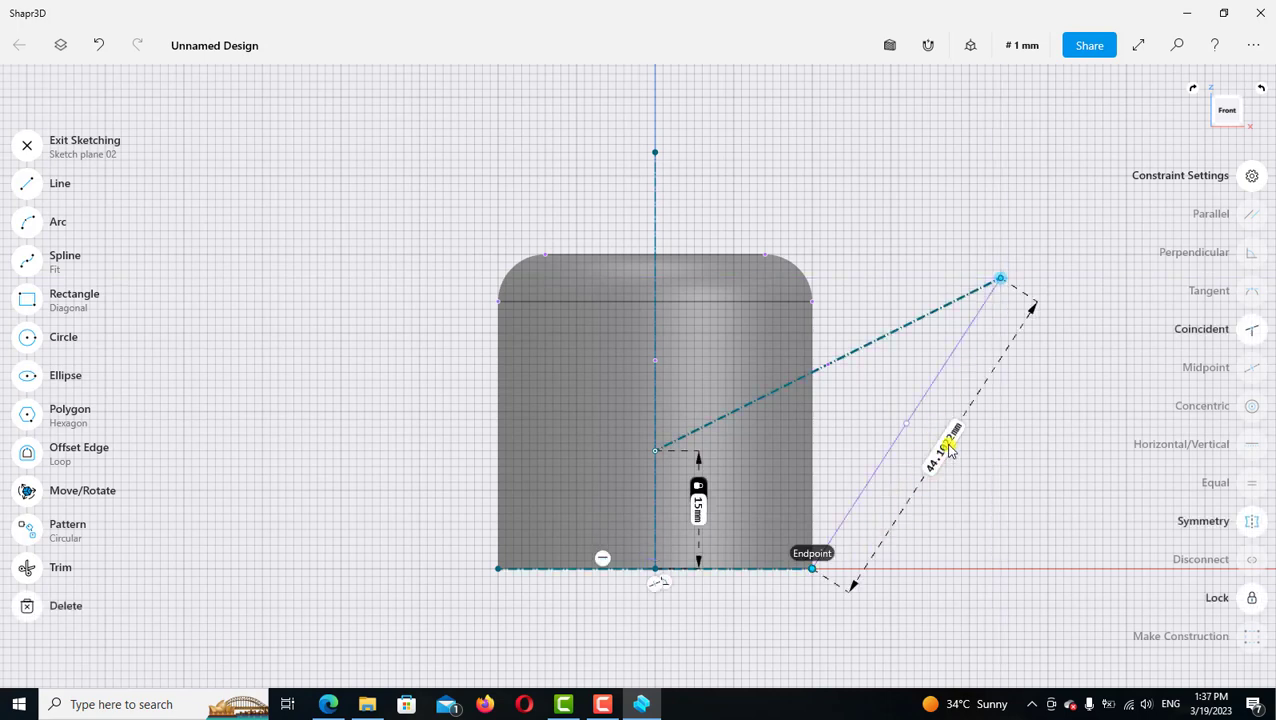
click(909, 503)
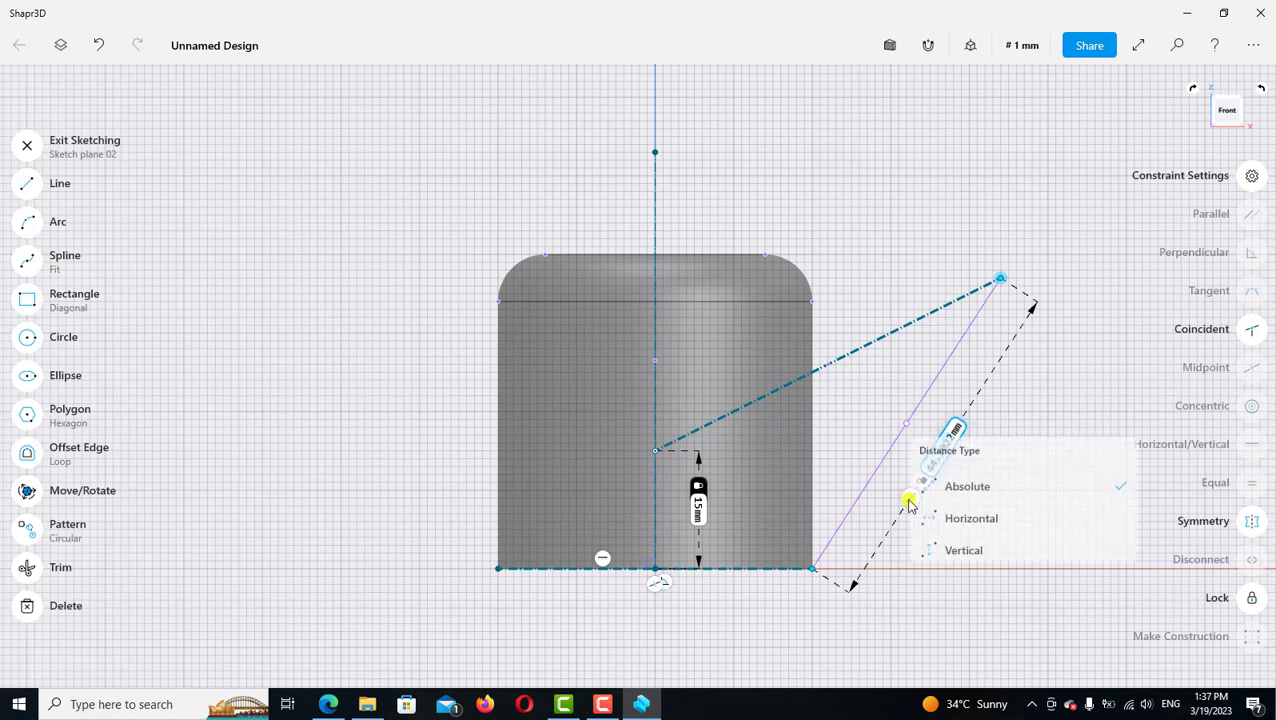
click(993, 546)
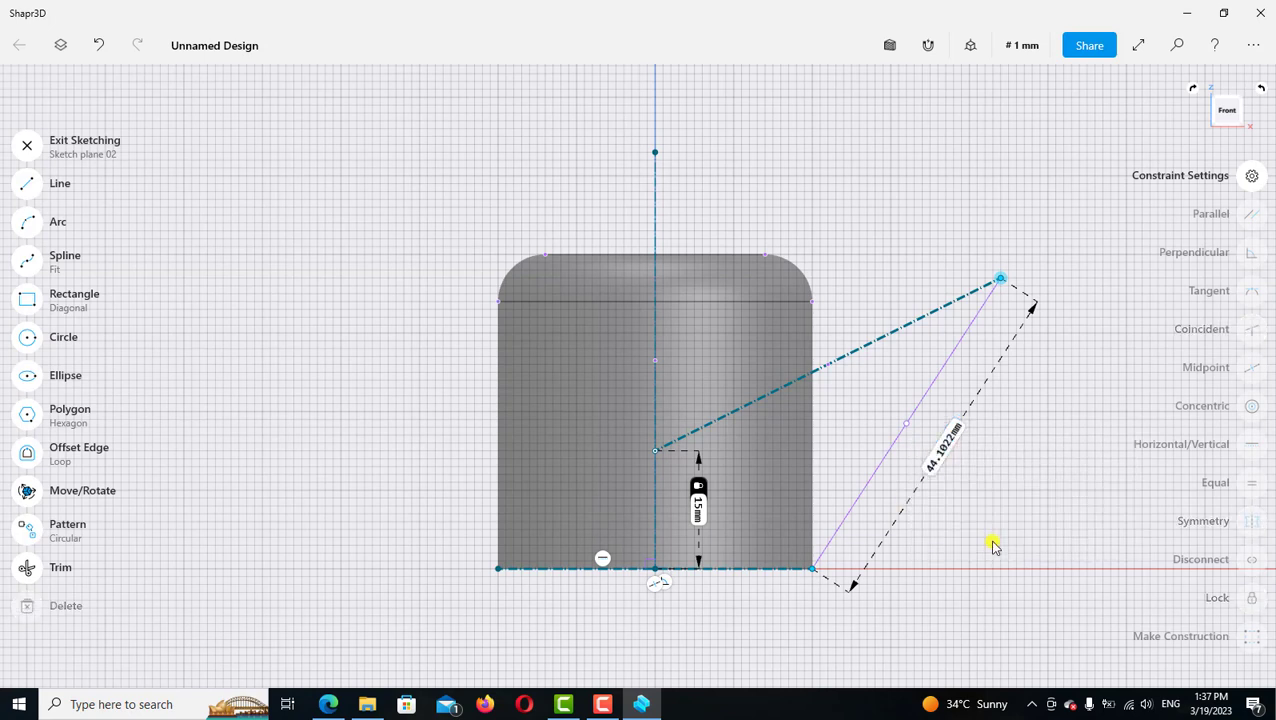
click(908, 431)
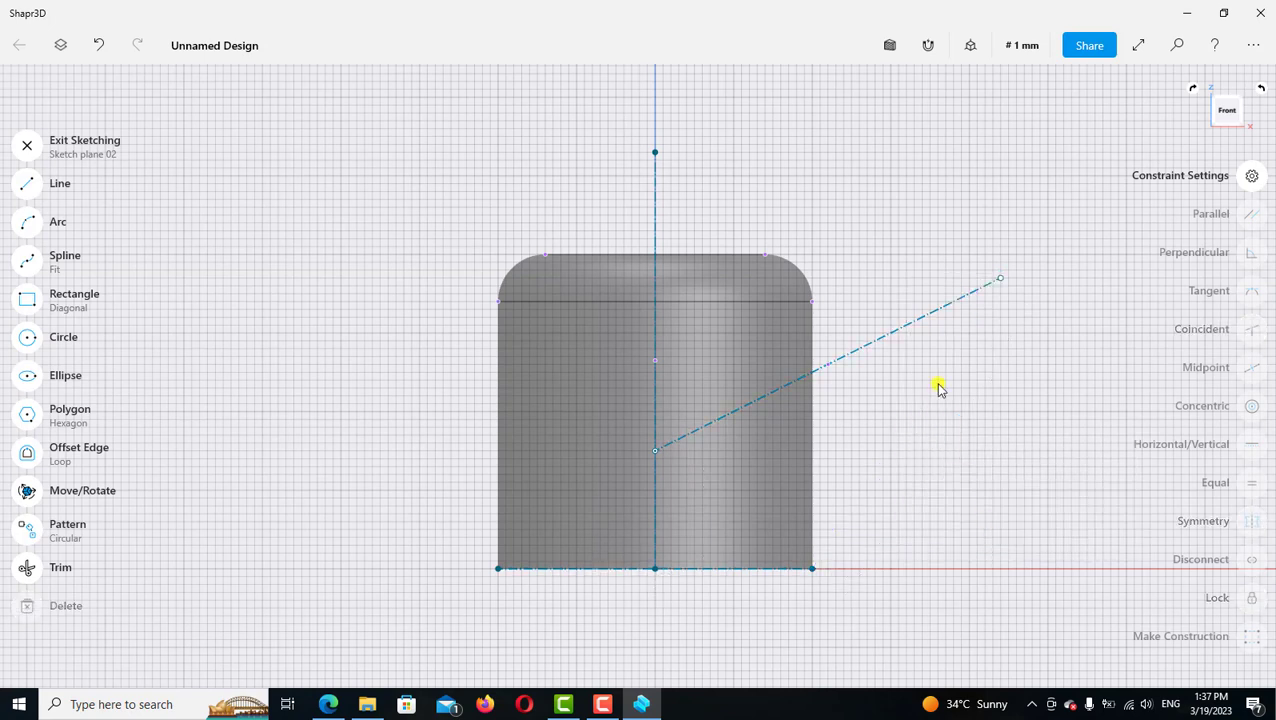
click(1001, 283)
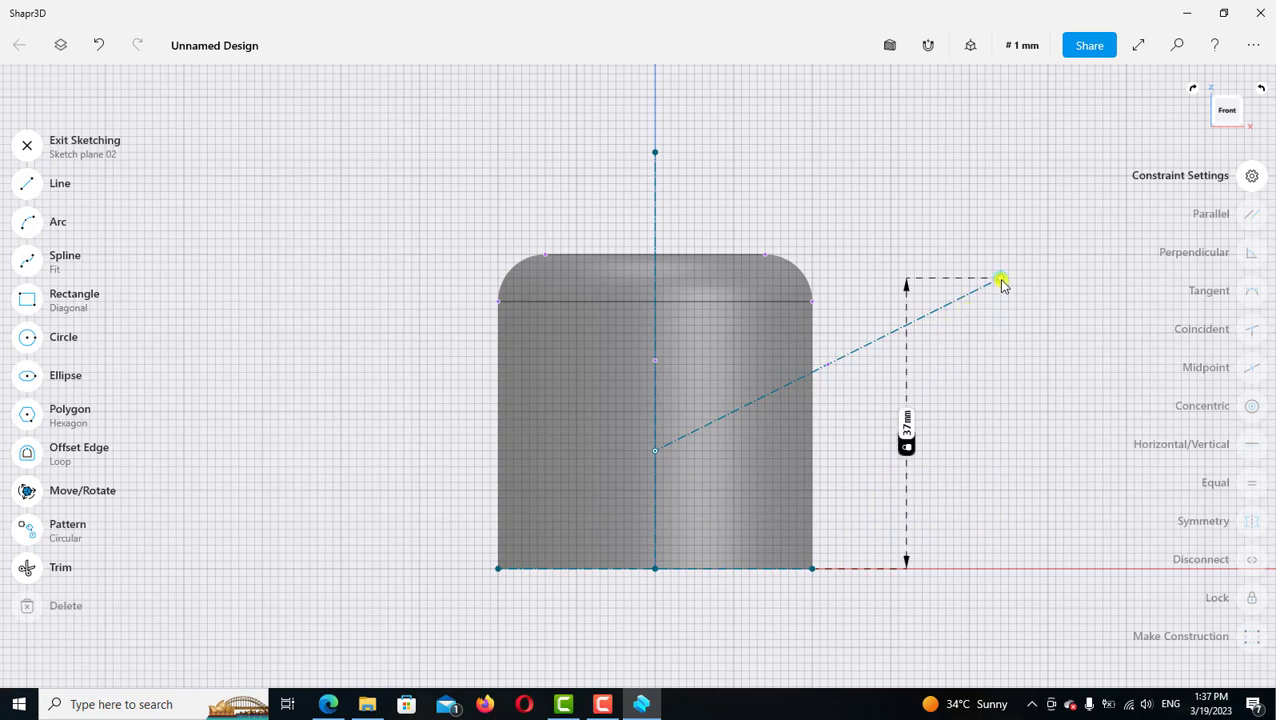
click(908, 425)
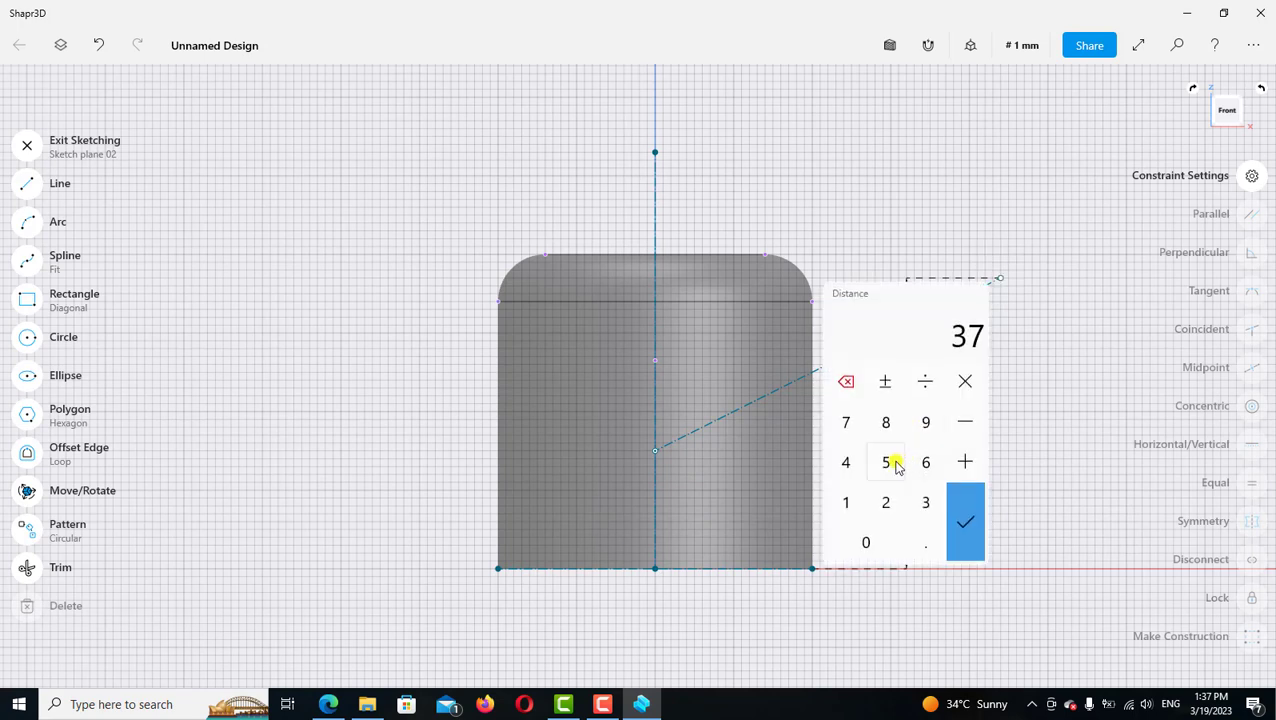
click(886, 465)
click(868, 543)
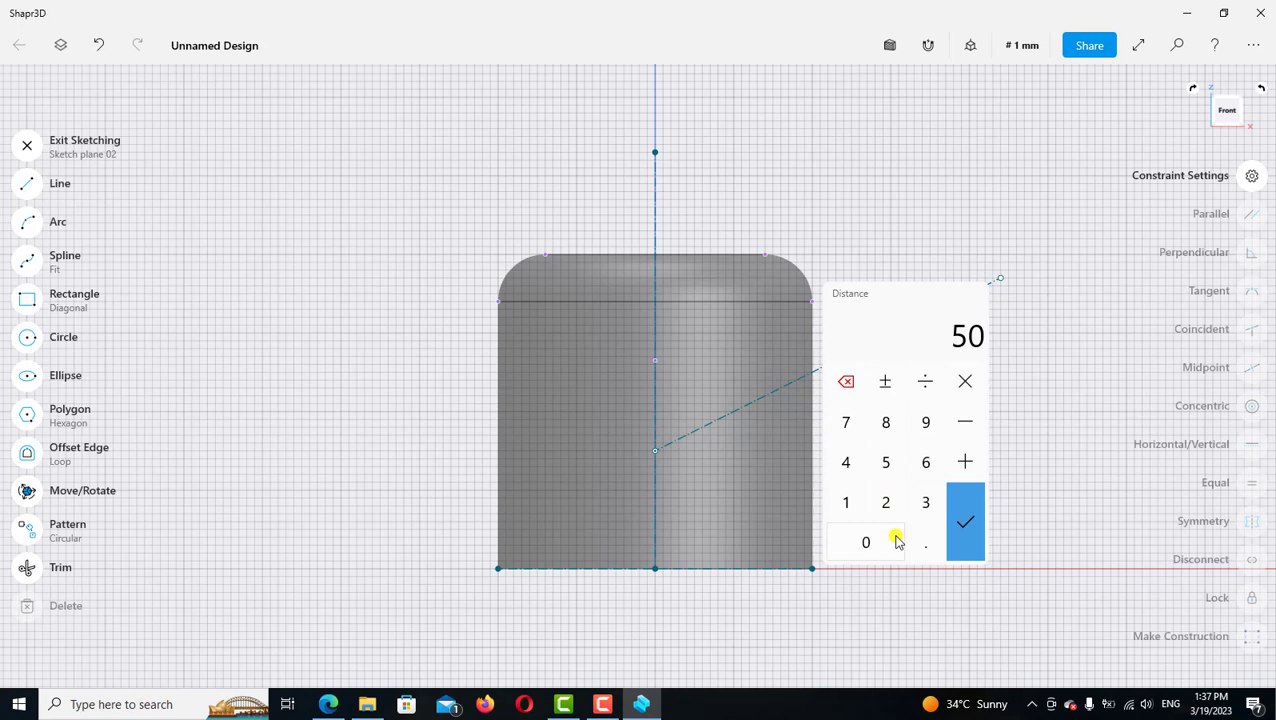
click(968, 524)
click(953, 438)
scroll(898, 376, down, 2)
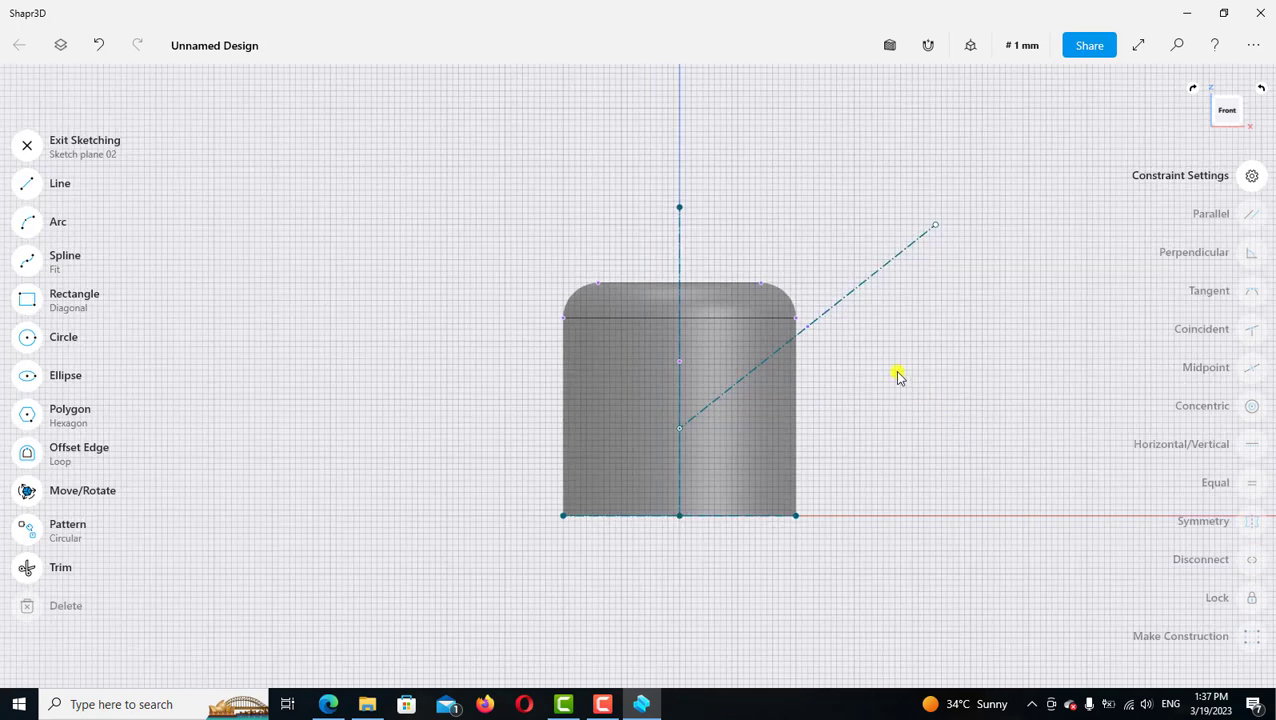
scroll(874, 370, down, 1)
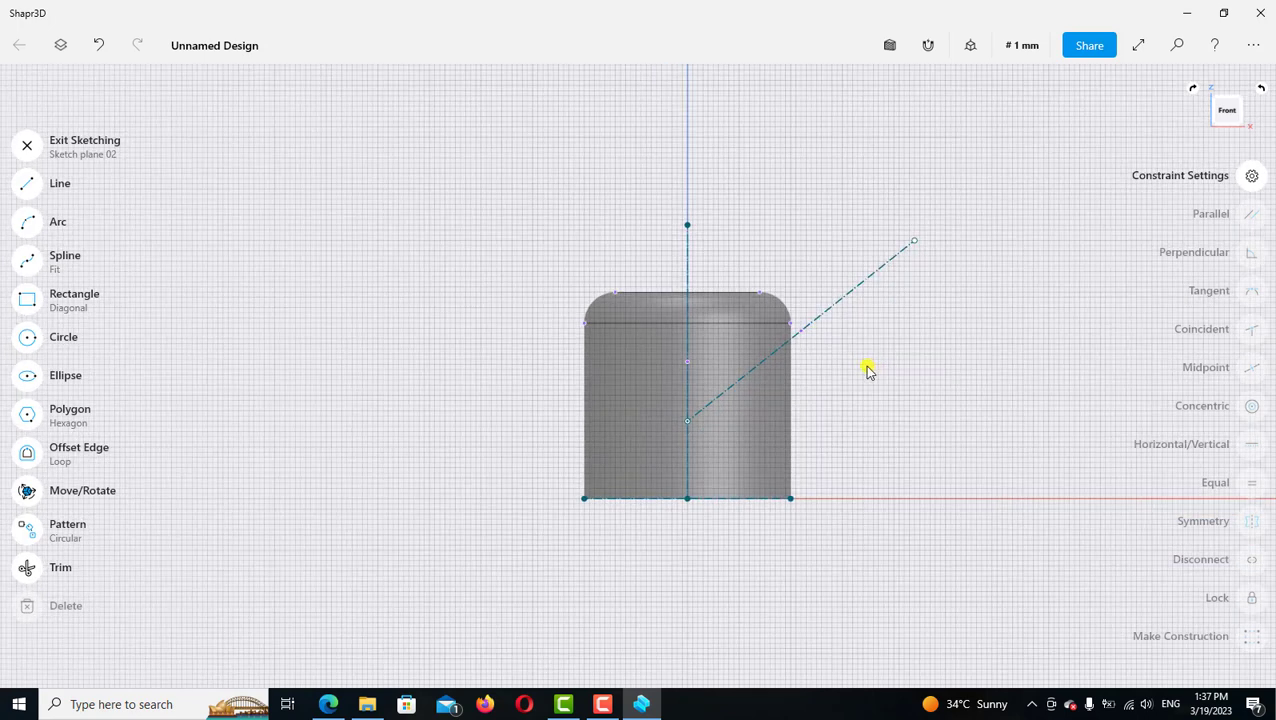
Set the outer endpoint's horizontal distance from the vertical centre line to 70 mm
click(691, 470)
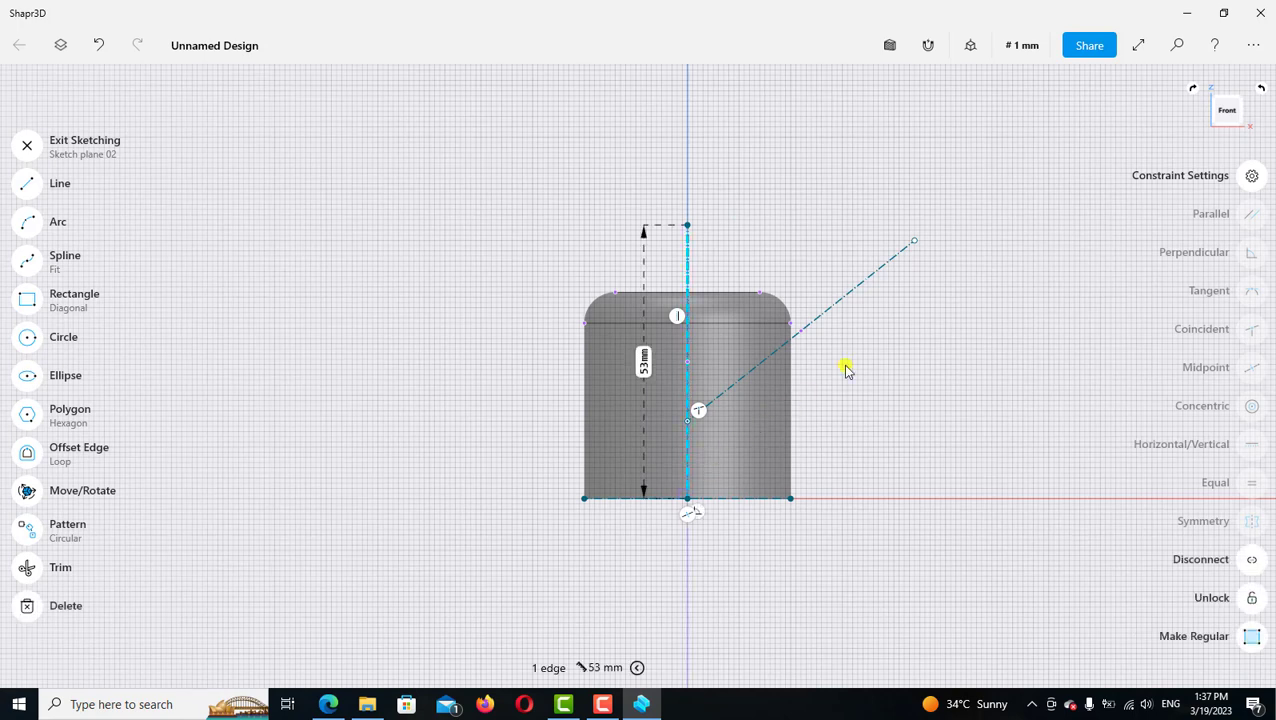
click(914, 245)
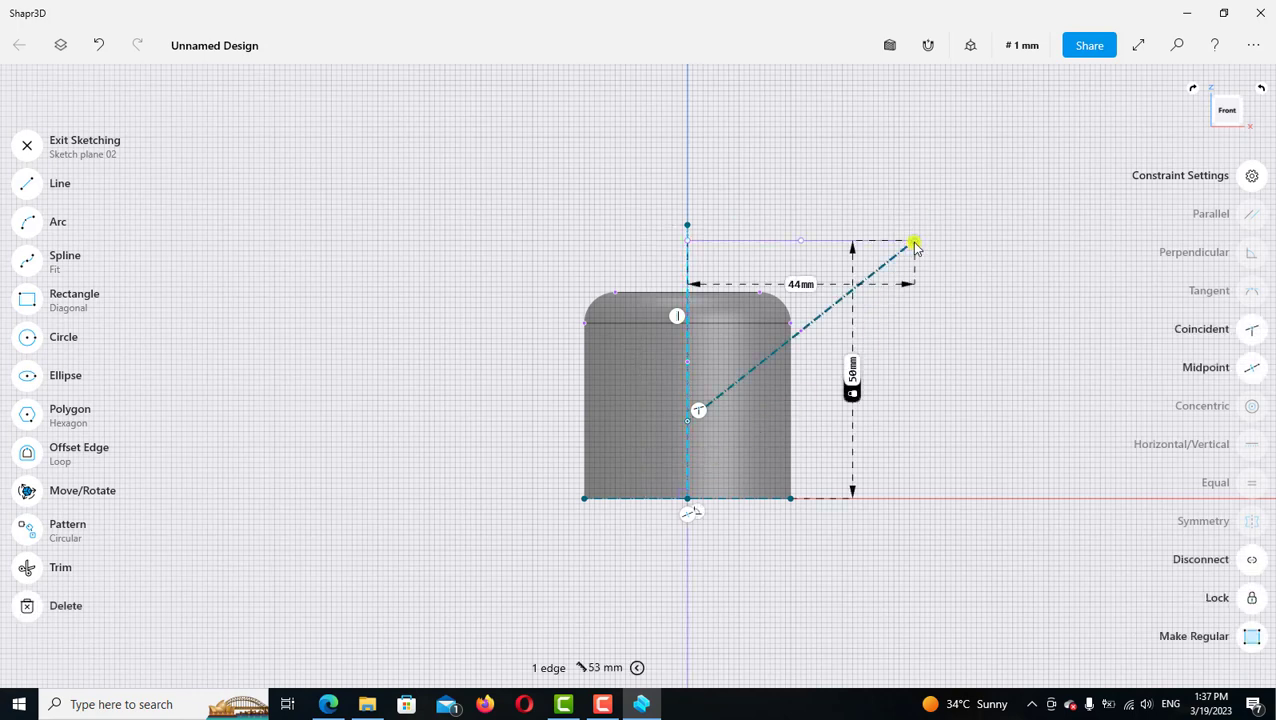
click(806, 287)
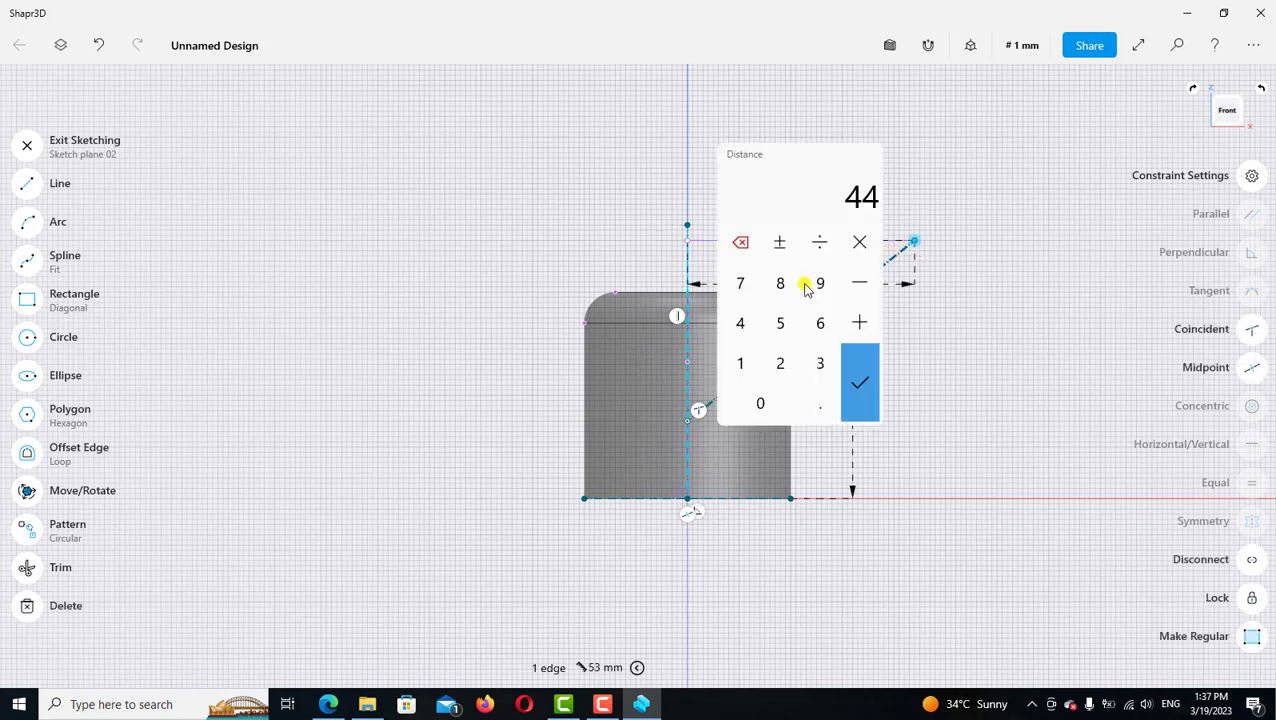
click(742, 285)
click(760, 403)
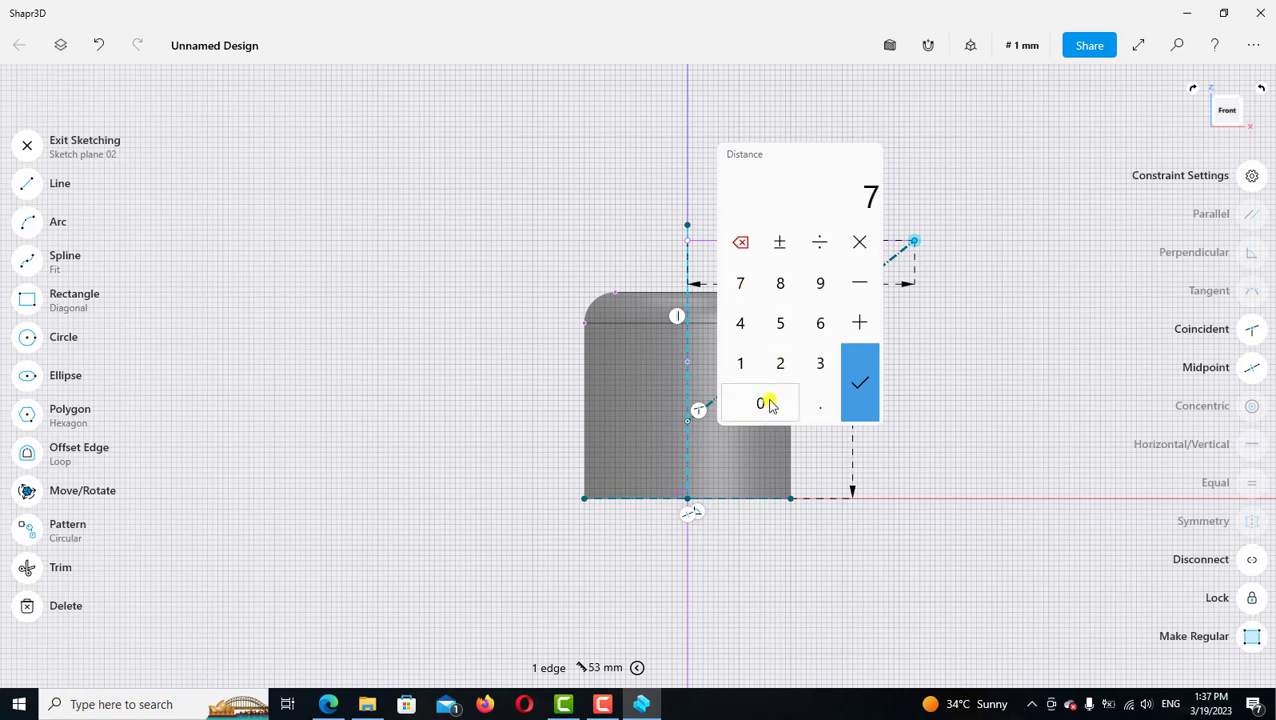
click(858, 385)
scroll(900, 396, down, 3)
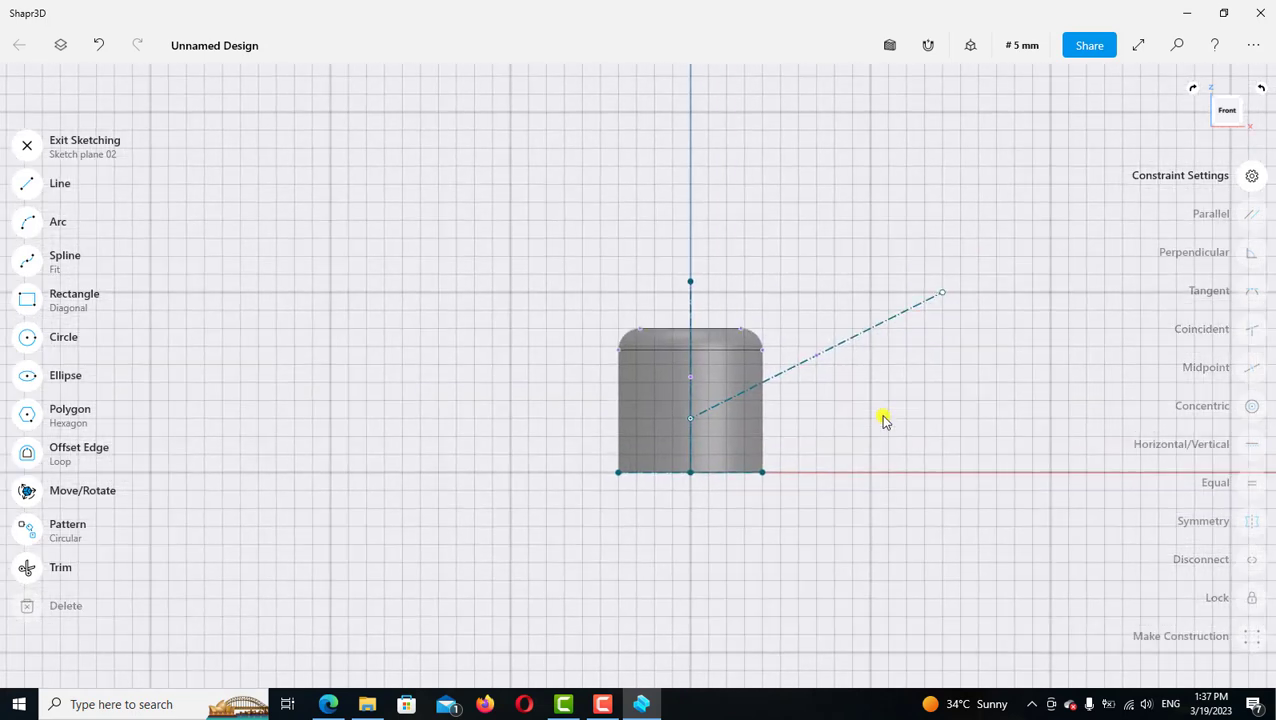
Draw a 20 mm diameter circle centred on the diagonal's outer endpoint, then exit the sketch
key(Escape)
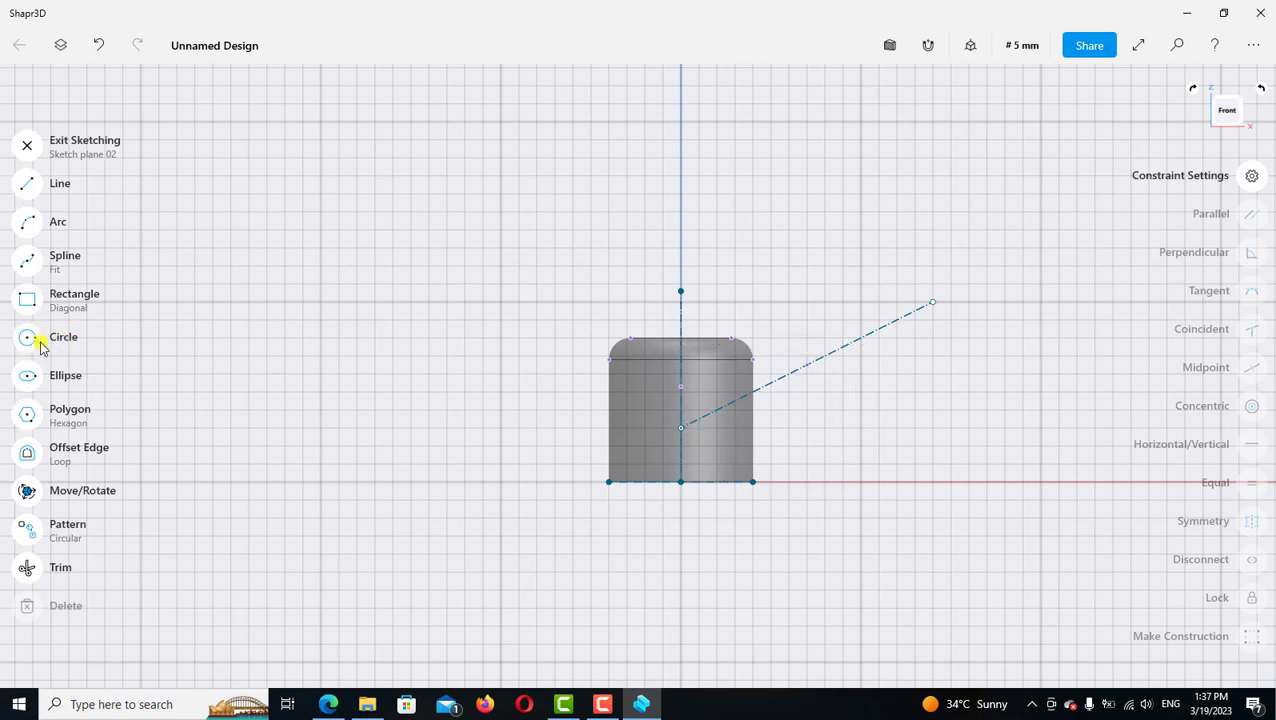
click(28, 338)
scroll(943, 313, up, 2)
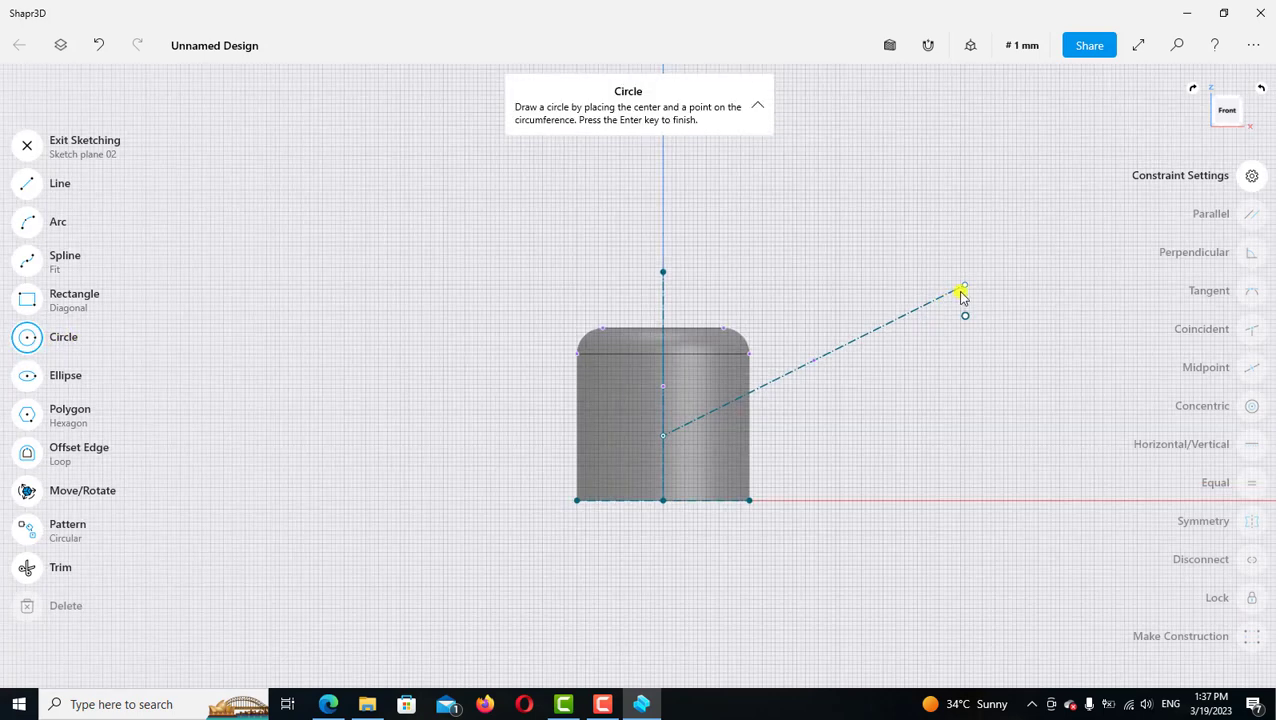
drag(964, 286, 970, 252)
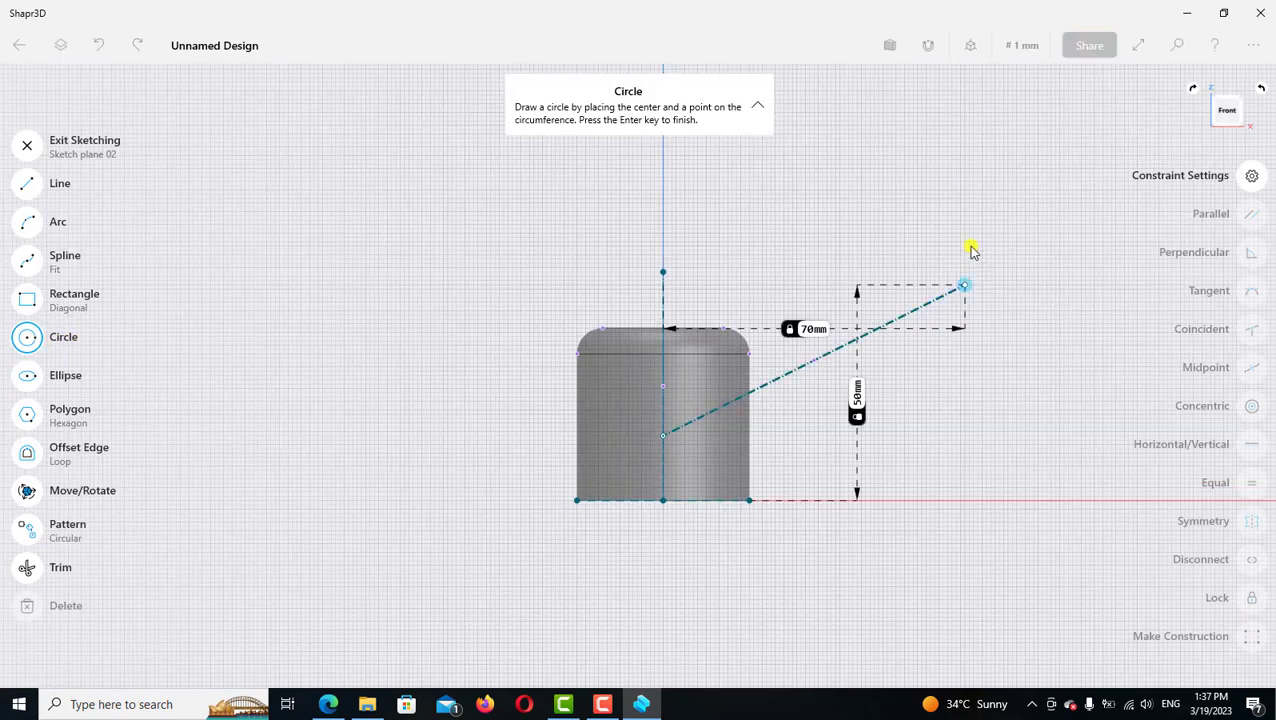
text(2)
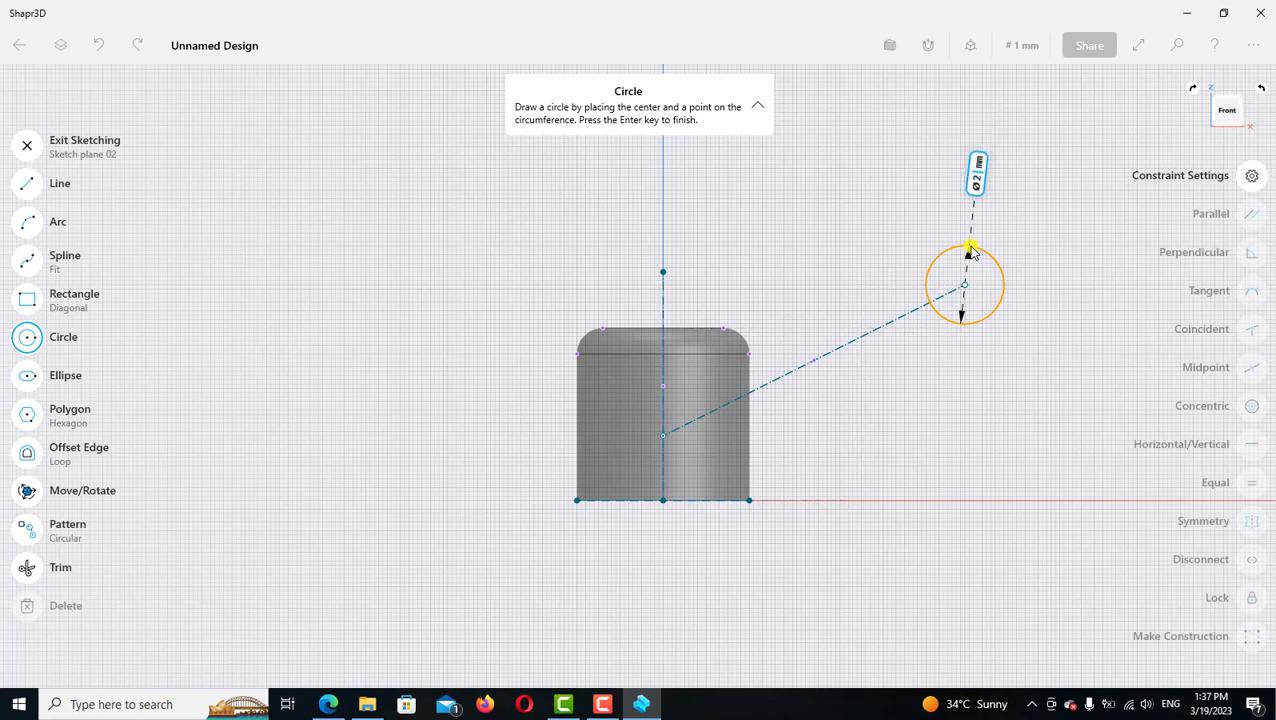
text(0)
key(Return)
click(970, 252)
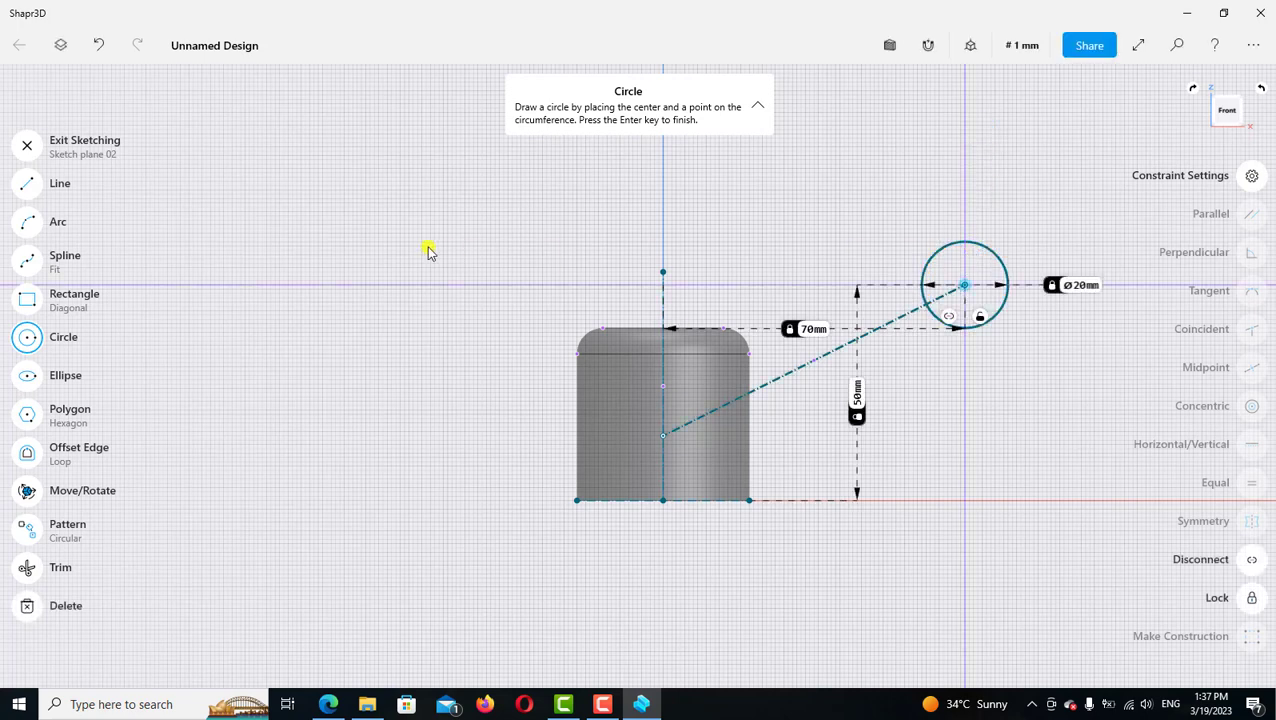
click(40, 325)
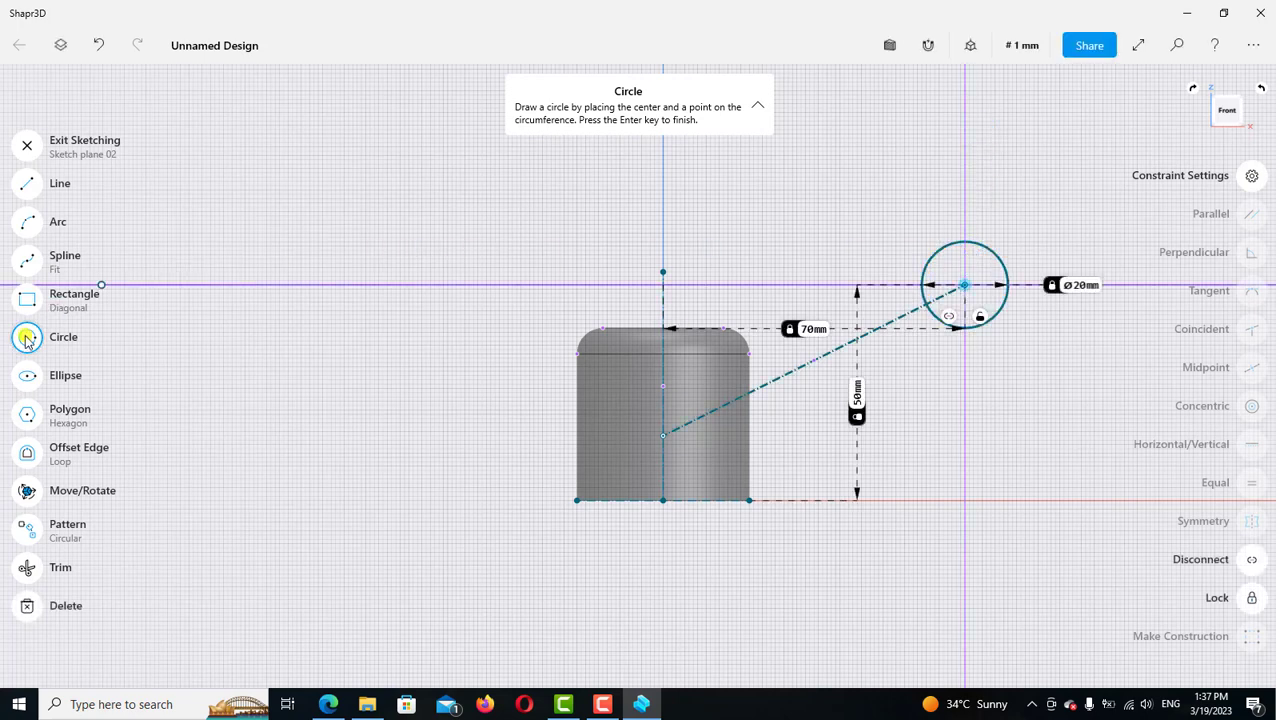
click(942, 425)
scroll(900, 408, down, 1)
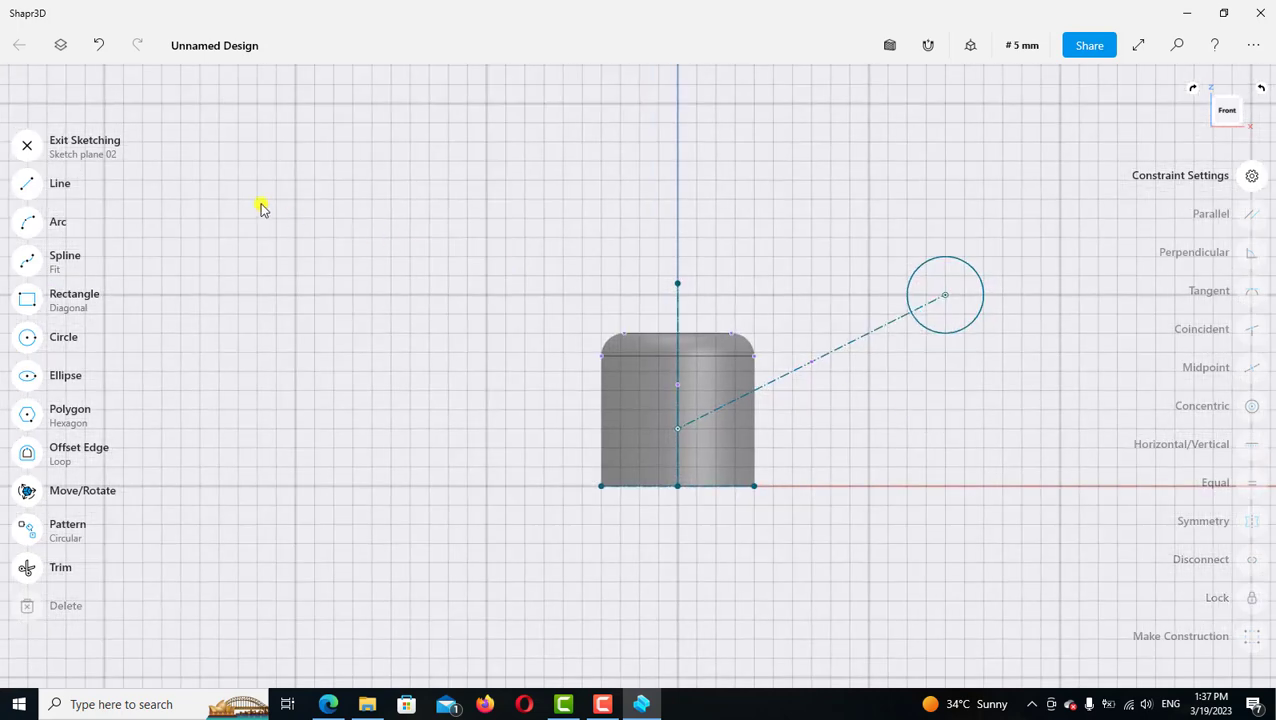
click(25, 145)
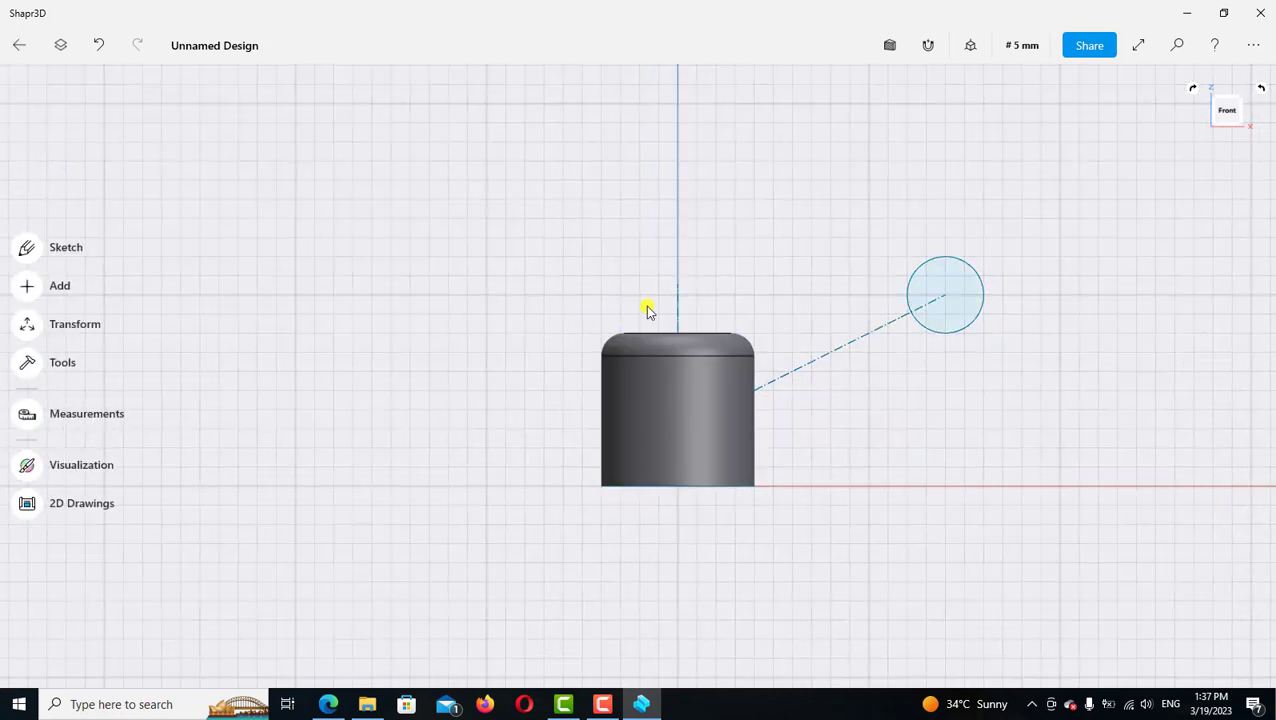
In the default view, revolve the 20 mm circle 360° around the vertical construction axis
scroll(765, 218, down, 1)
click(968, 47)
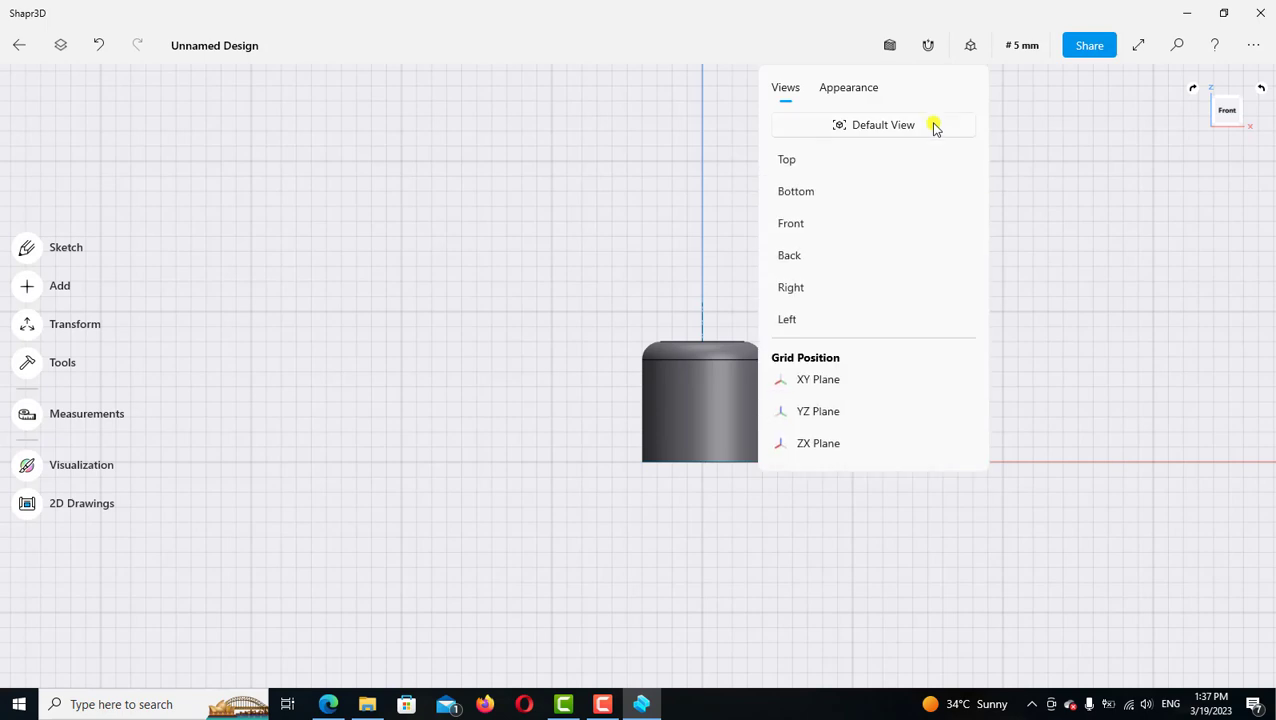
click(931, 125)
scroll(931, 330, down, 2)
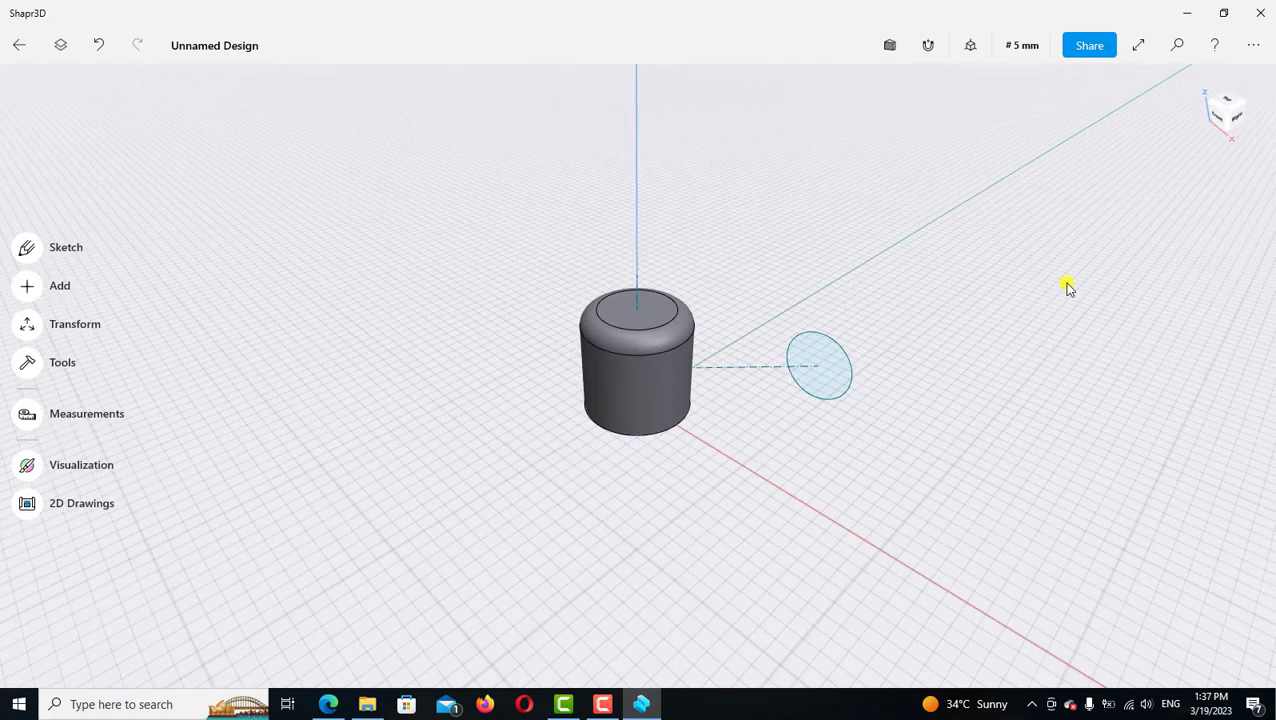
scroll(988, 310, up, 2)
click(989, 310)
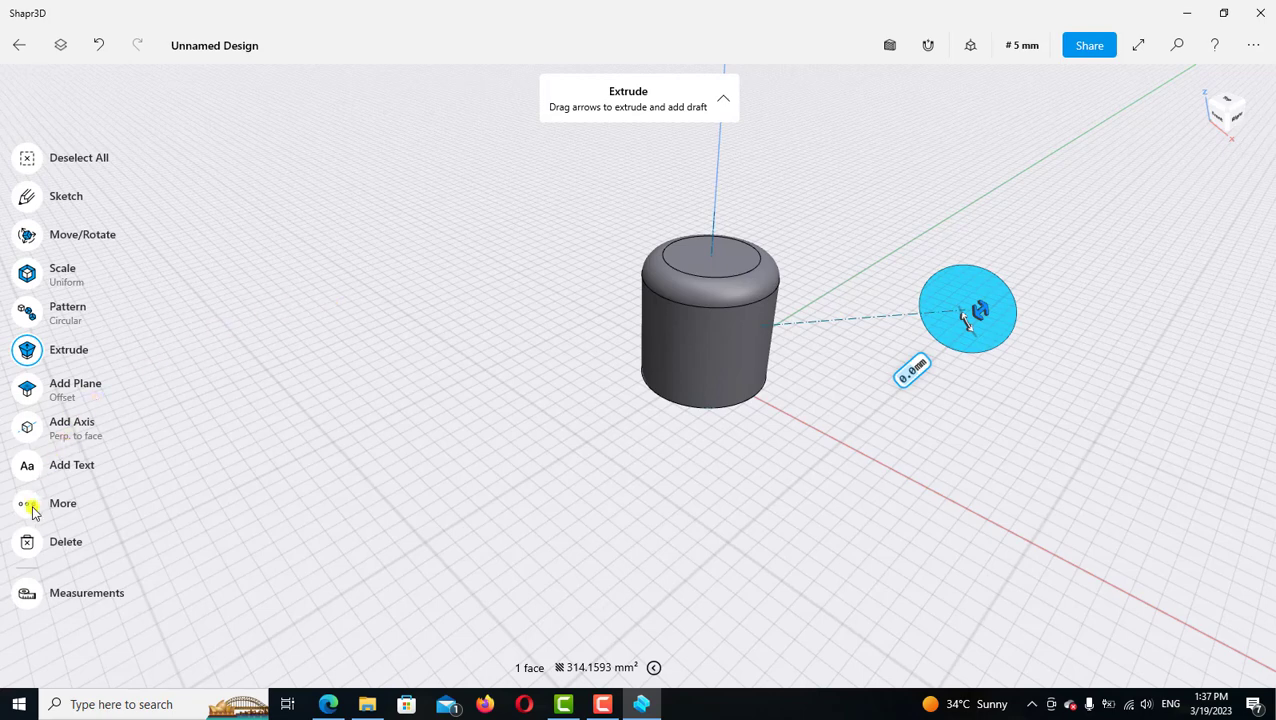
click(32, 507)
click(403, 346)
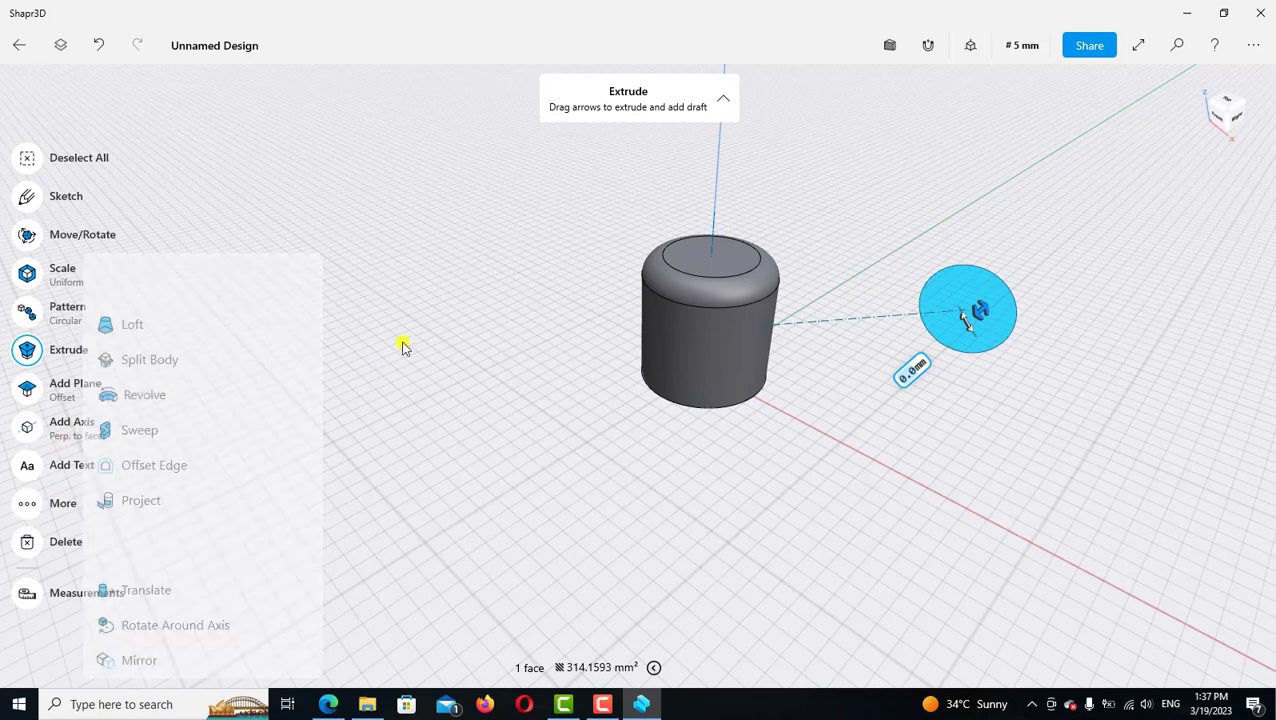
click(713, 229)
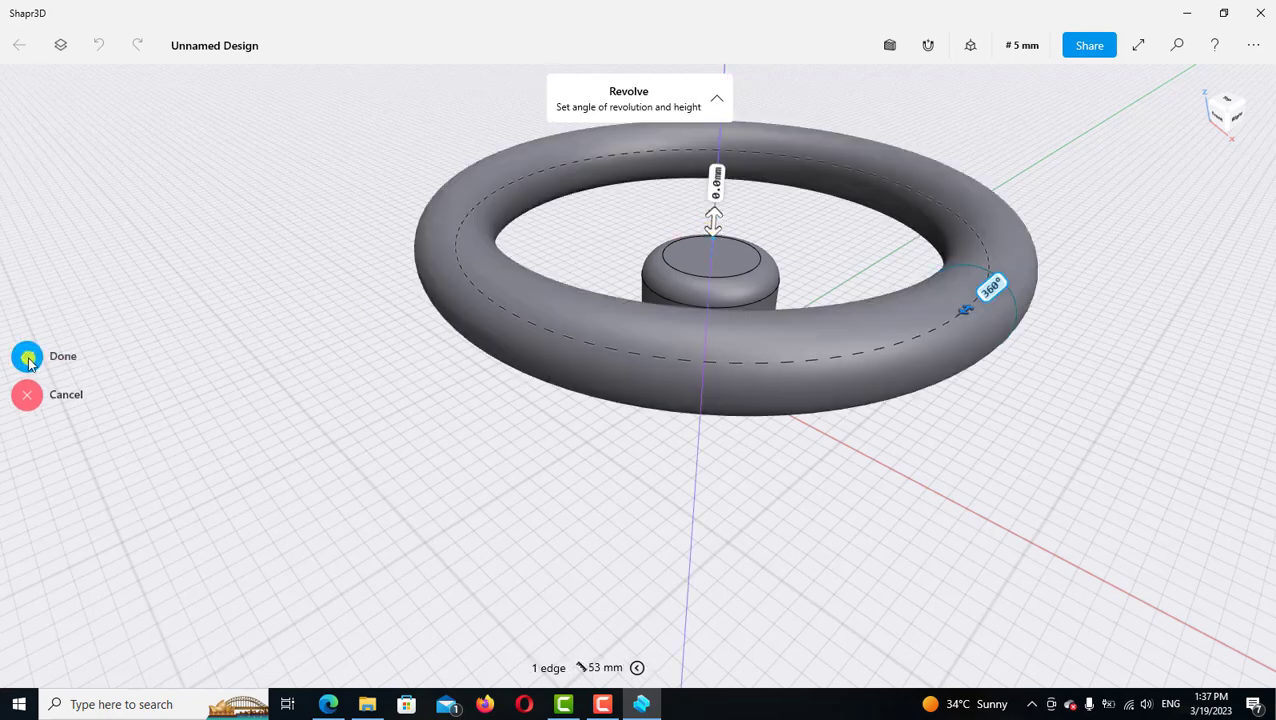
click(101, 381)
scroll(676, 463, down, 1)
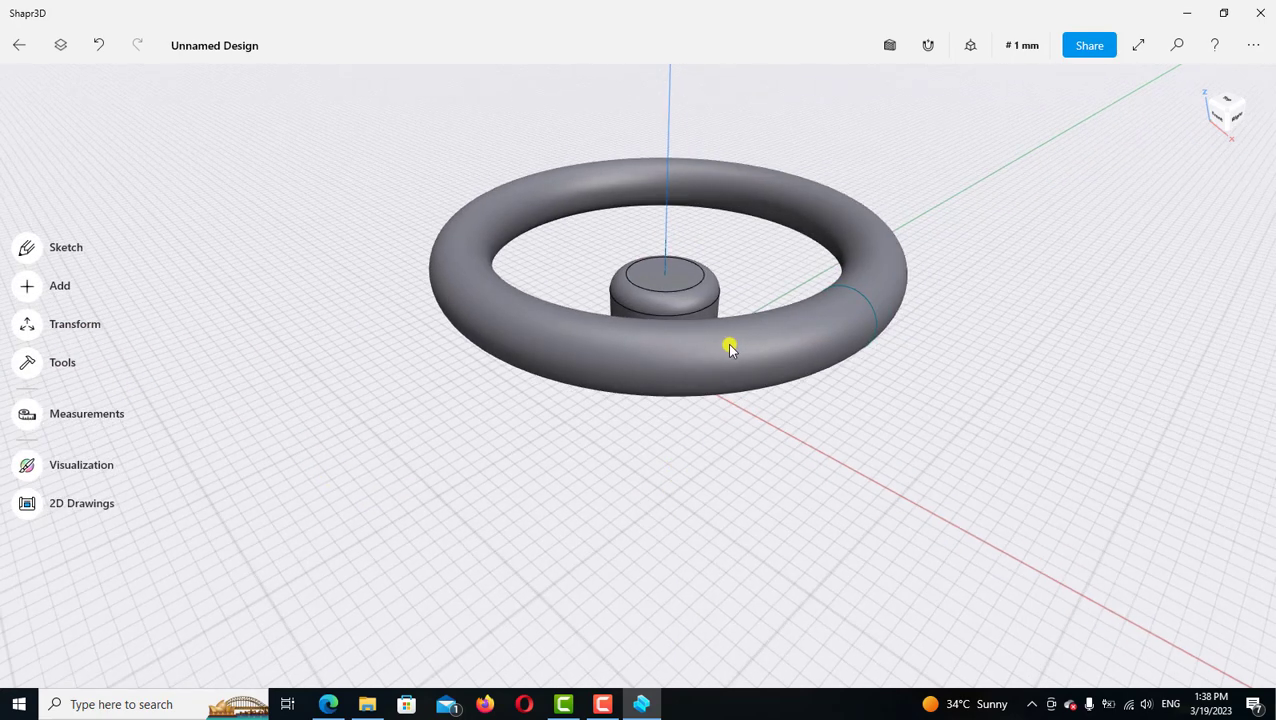
Hide the cylinder Body 01 and the torus Body 02, leaving only the sketches visible
scroll(729, 344, up, 5)
mouse_move(733, 345)
right_down()
mouse_move(723, 435)
mouse_move(740, 418)
right_up()
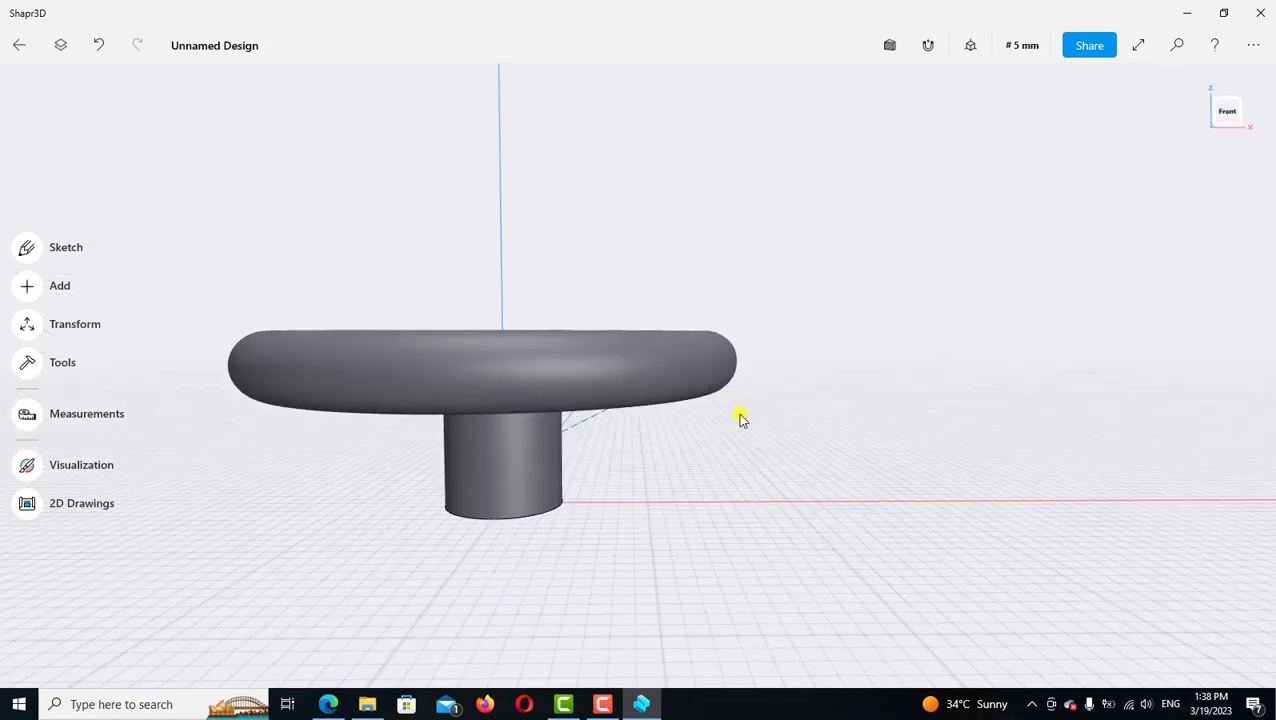
scroll(895, 264, left, 4)
scroll(895, 264, left, 1)
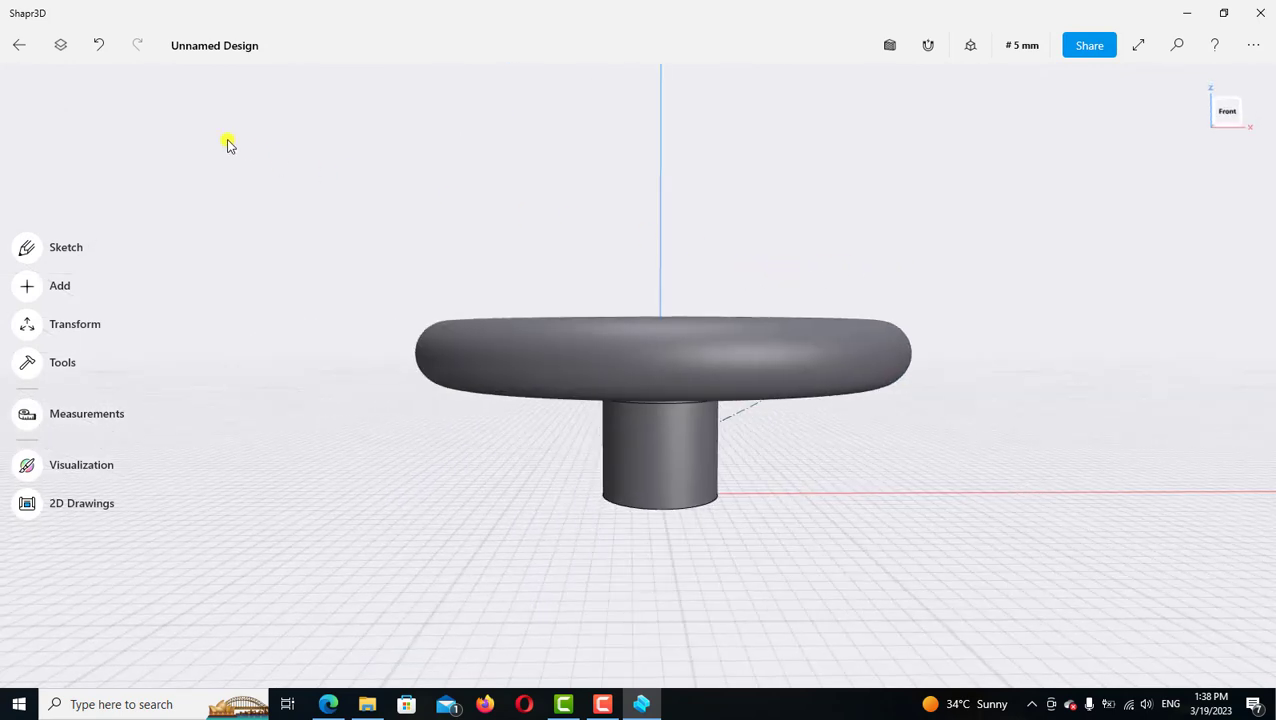
click(60, 45)
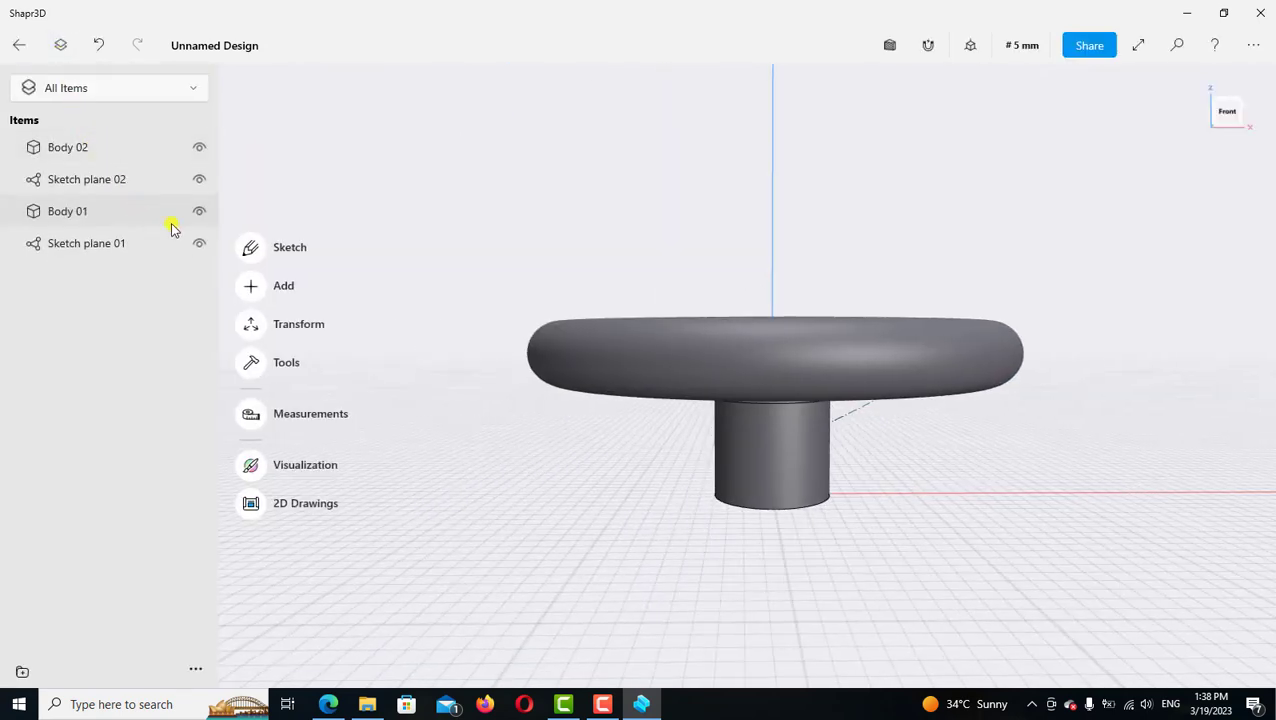
click(199, 211)
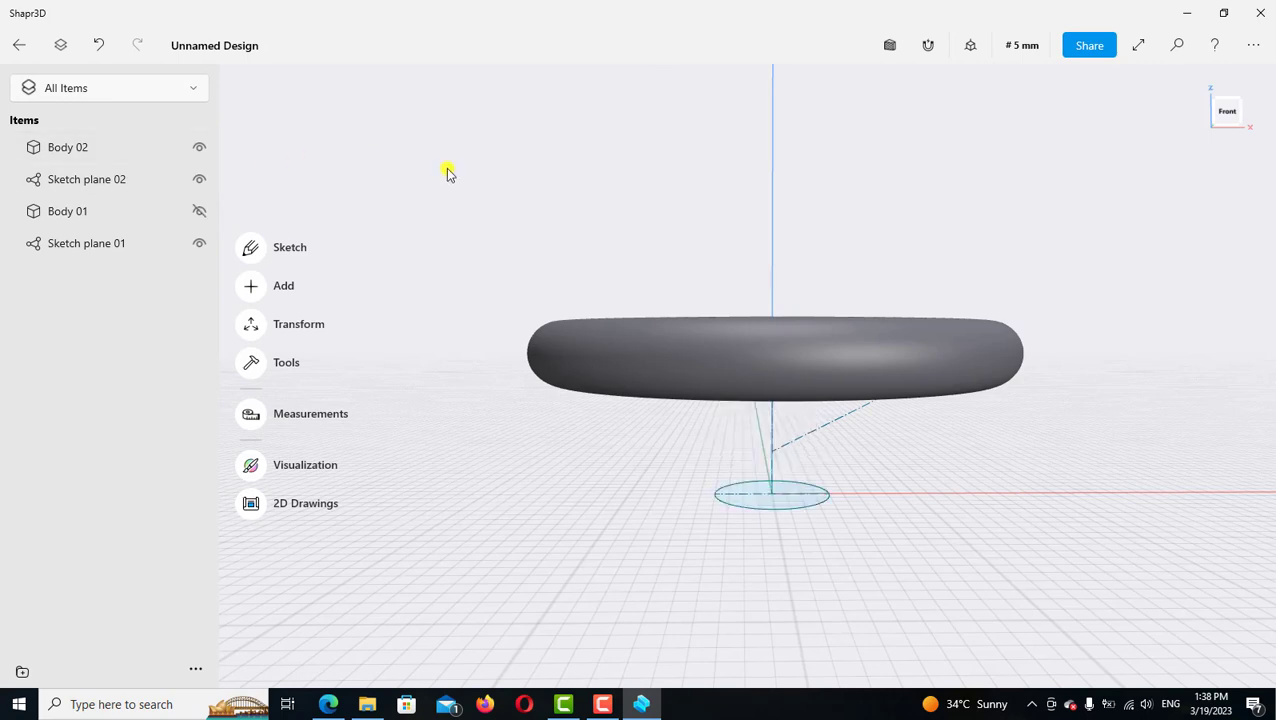
key(h)
From the front view, select the dashed diagonal line leading to the small circle
scroll(967, 339, up, 1)
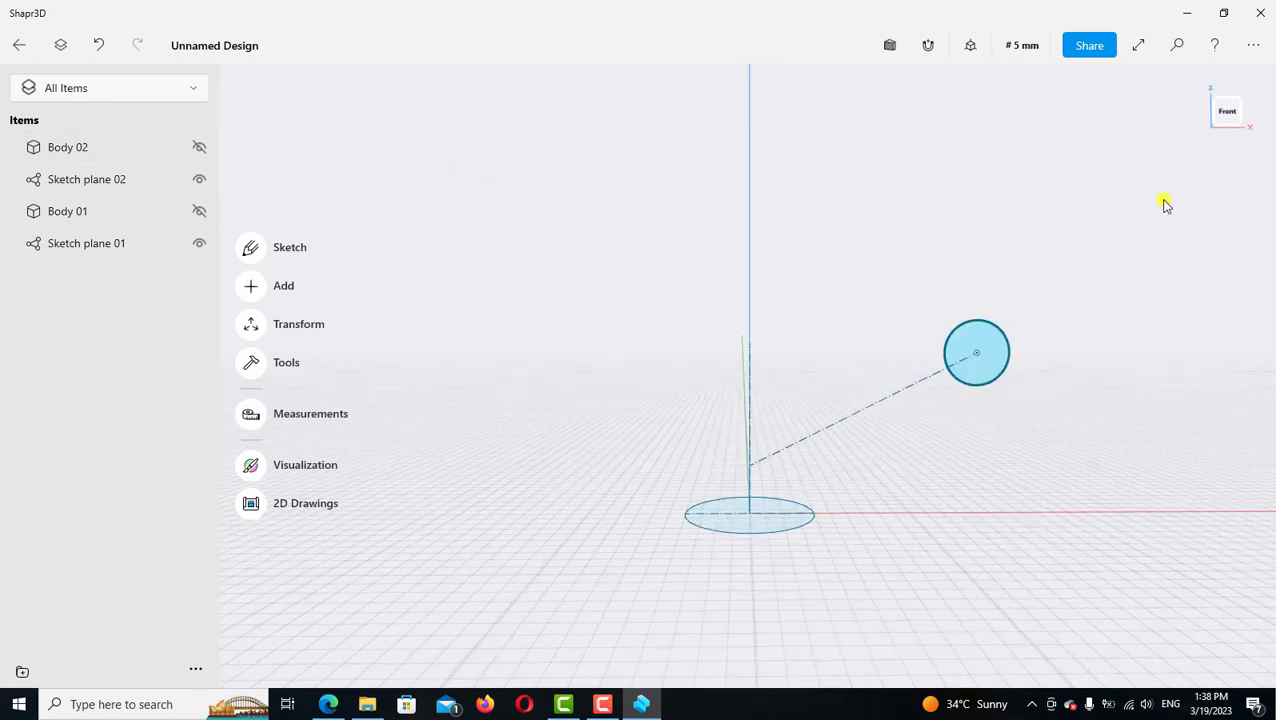
click(1224, 116)
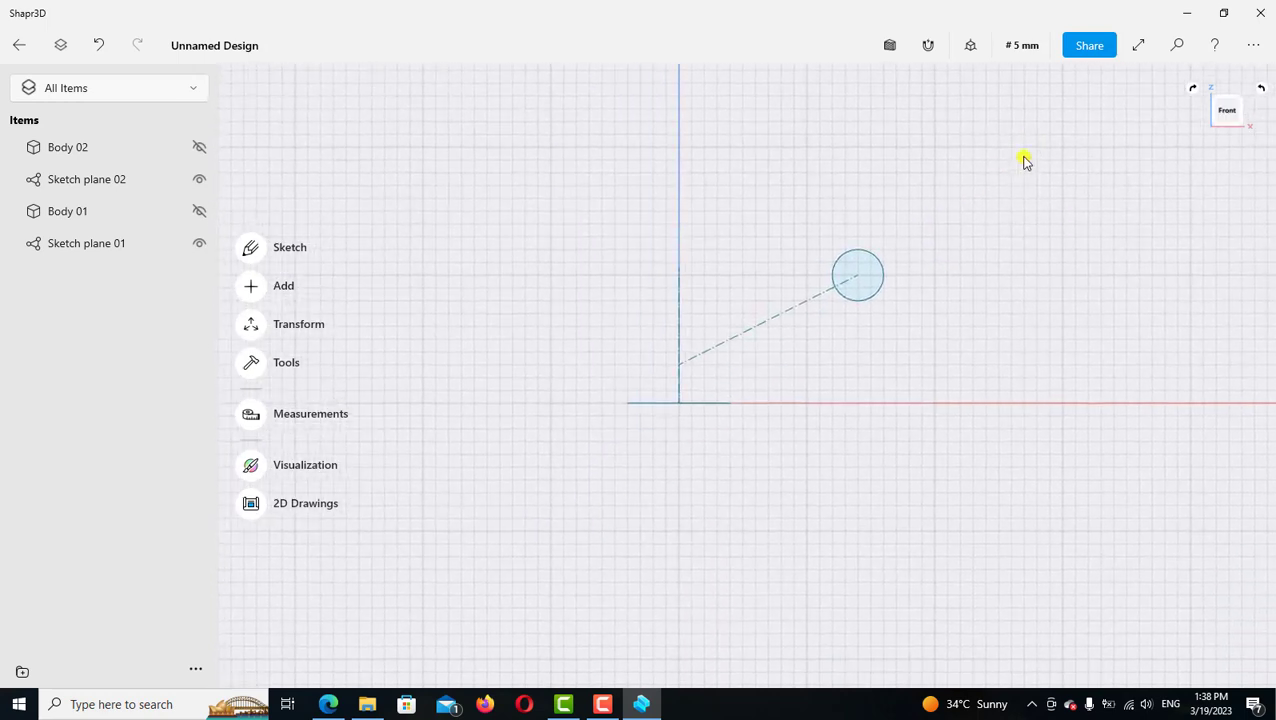
scroll(740, 328, up, 2)
click(739, 340)
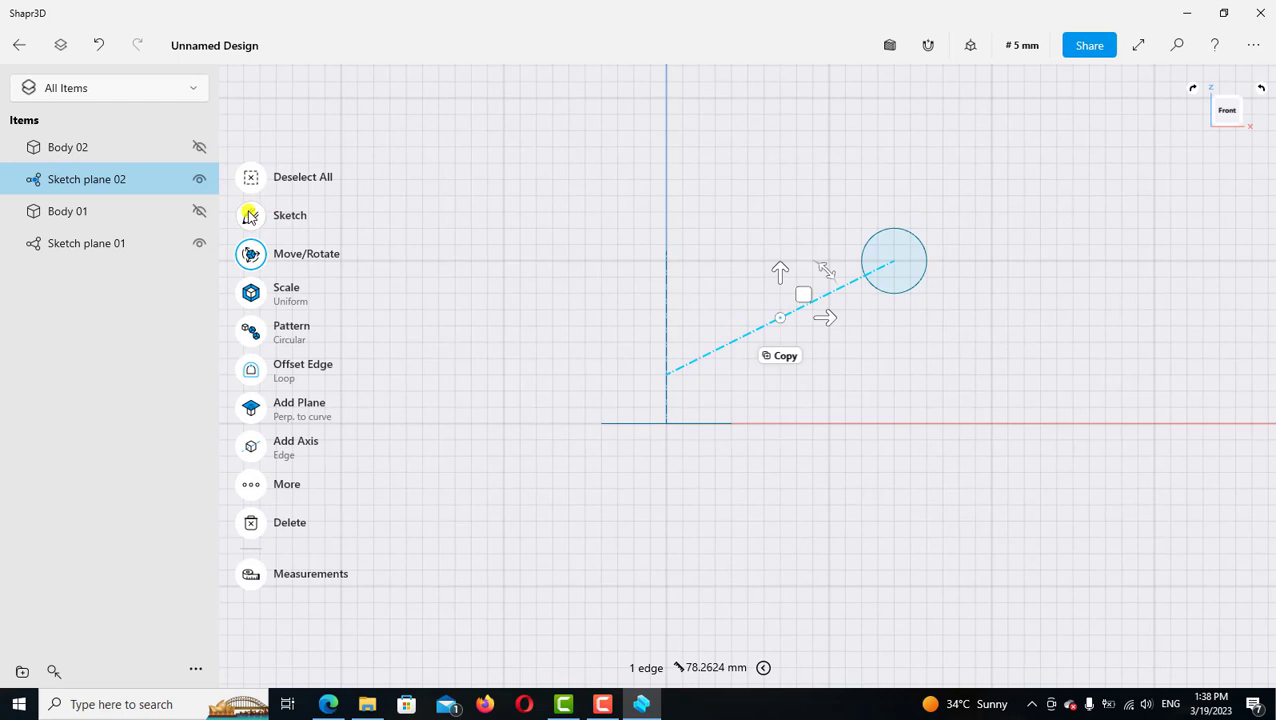
On Sketch plane 02, make the dashed slanted guide regular and offset a copy 7 mm below
click(250, 216)
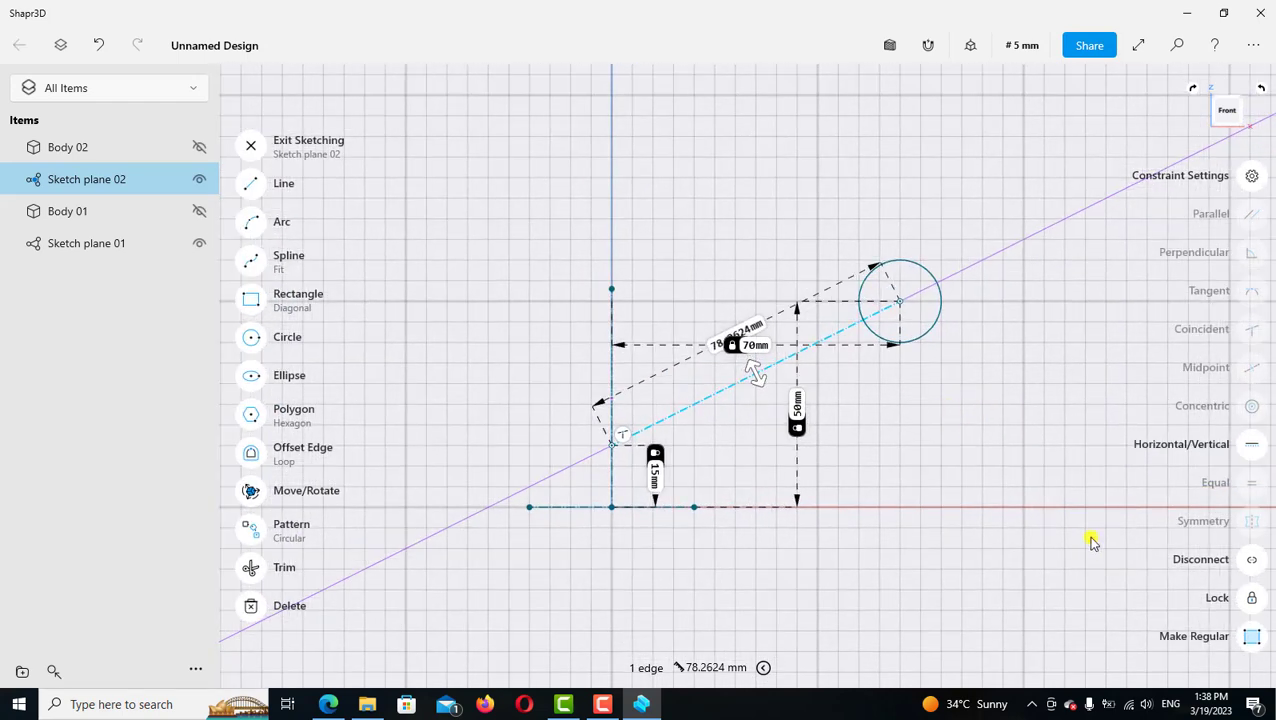
click(882, 404)
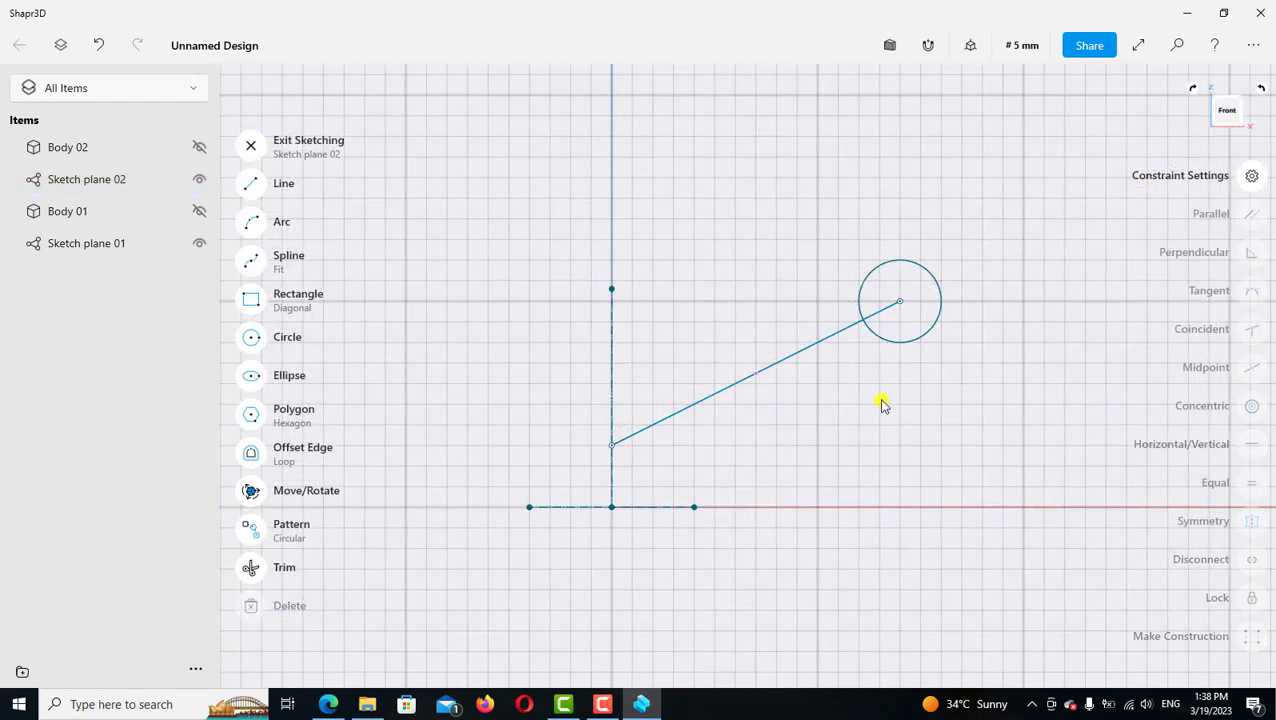
click(818, 346)
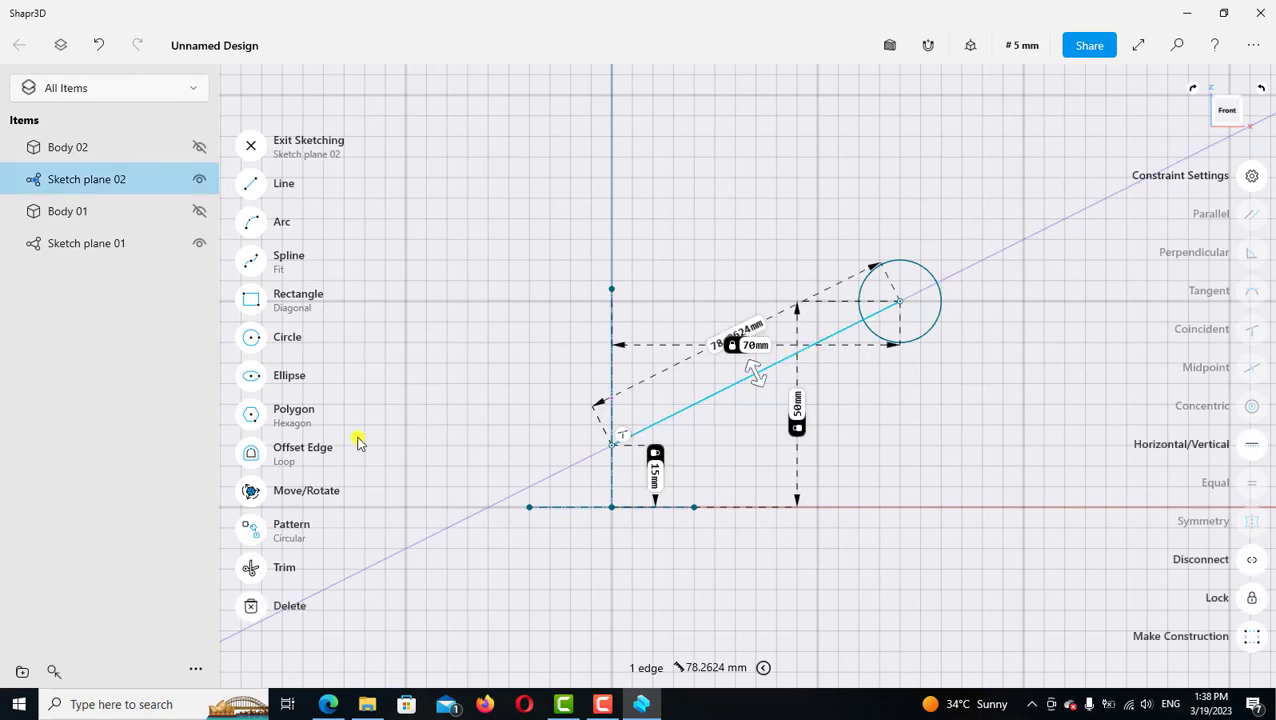
click(250, 454)
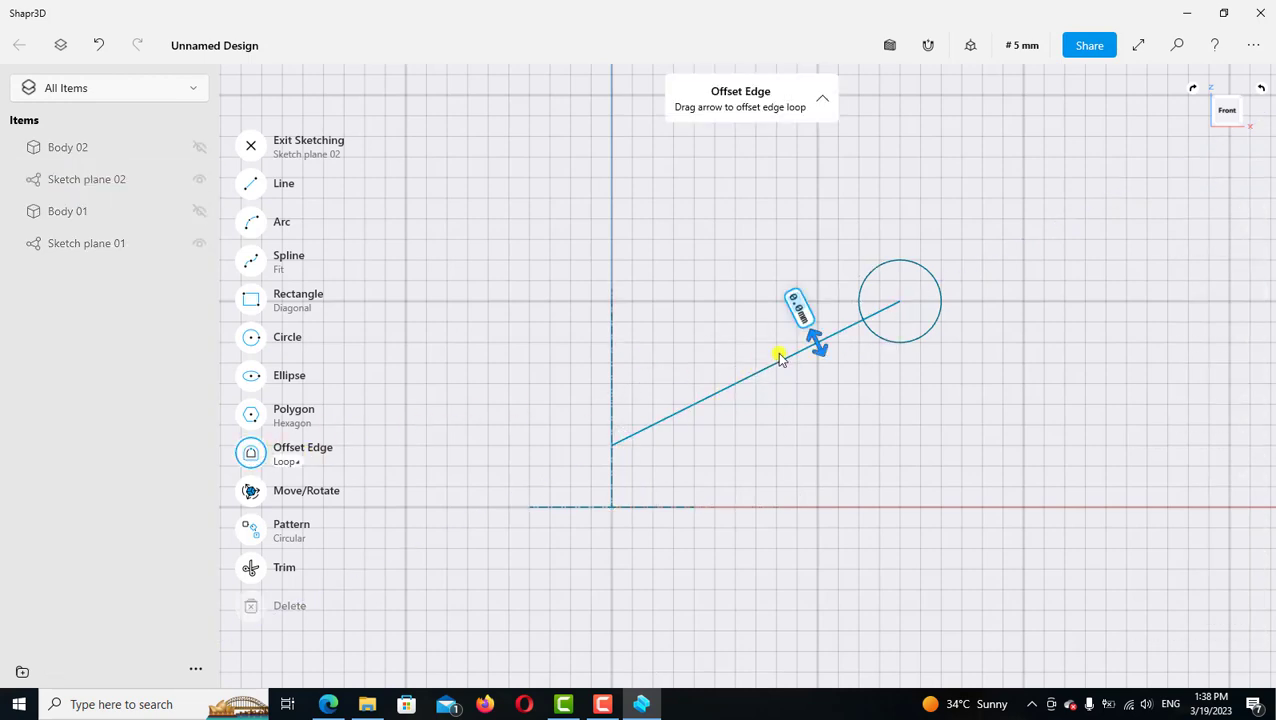
drag(821, 347, 832, 378)
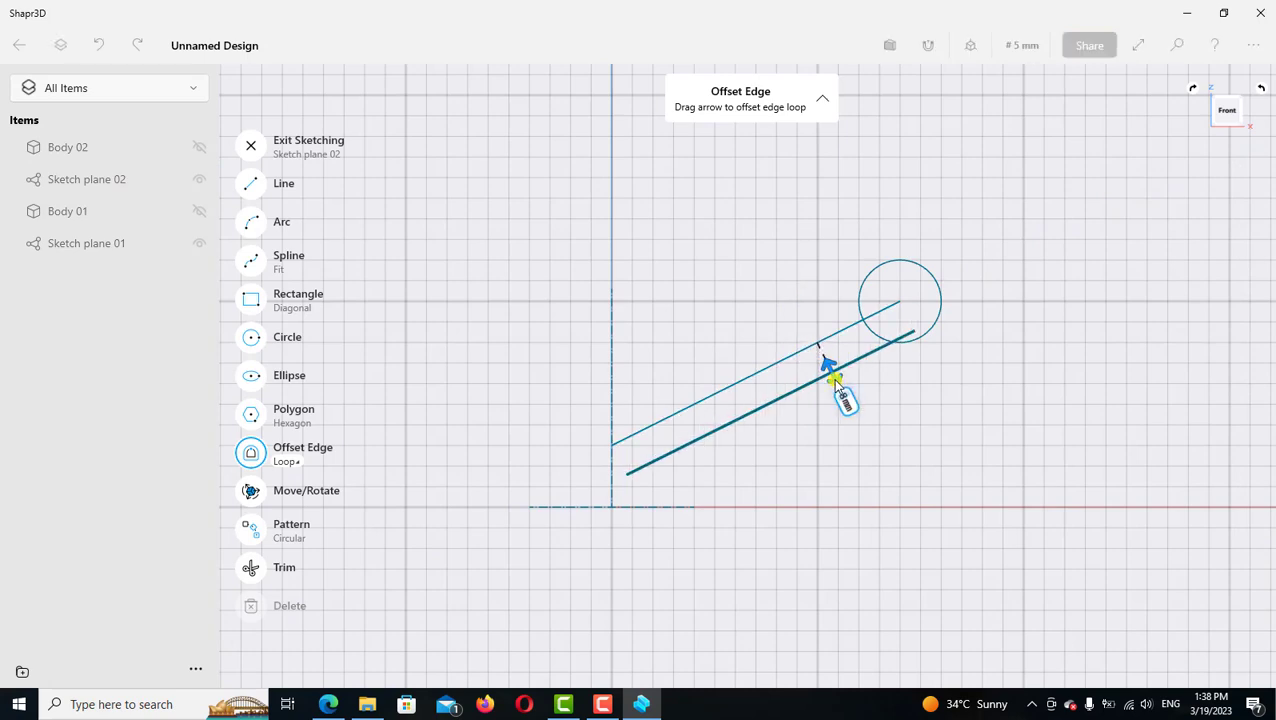
click(846, 400)
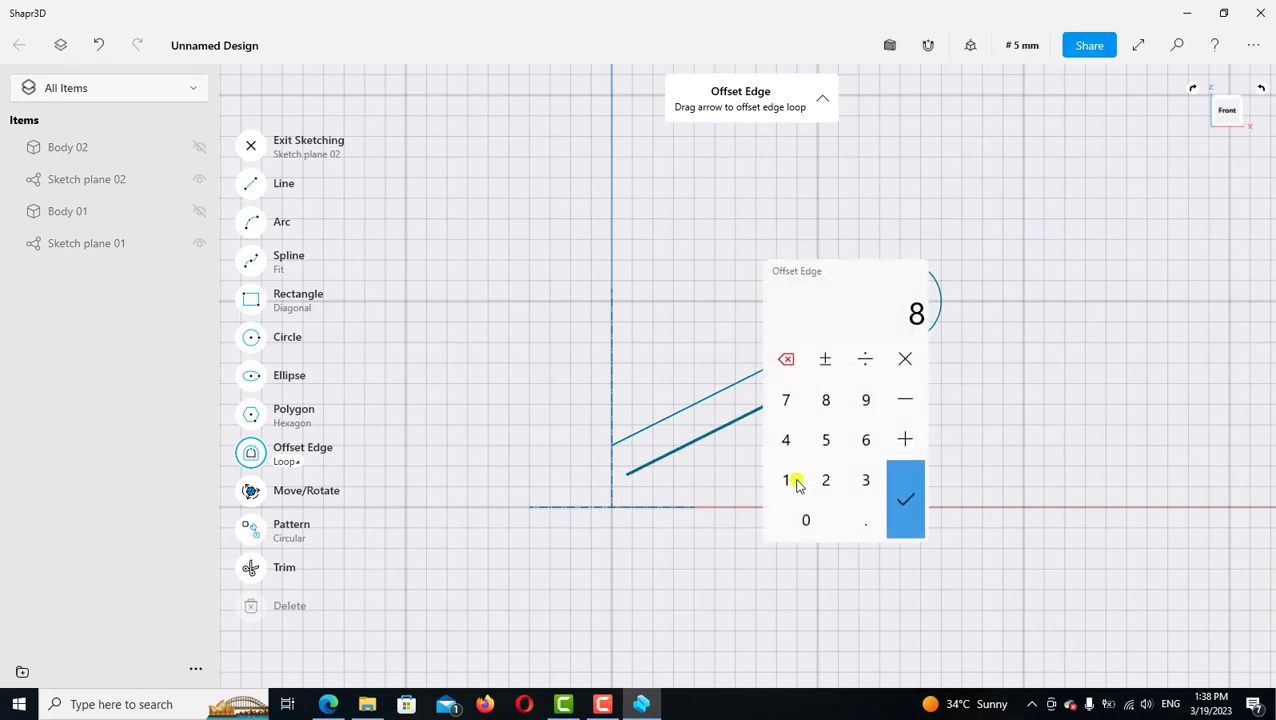
click(785, 405)
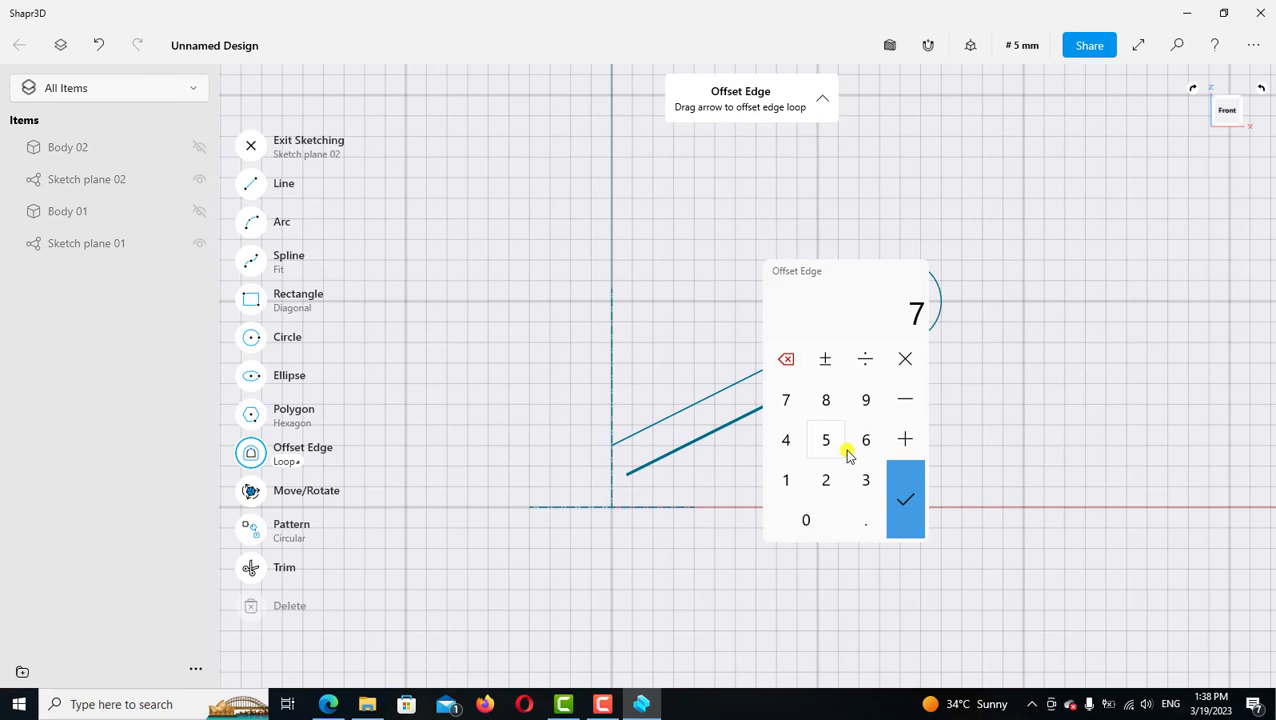
click(905, 495)
click(938, 453)
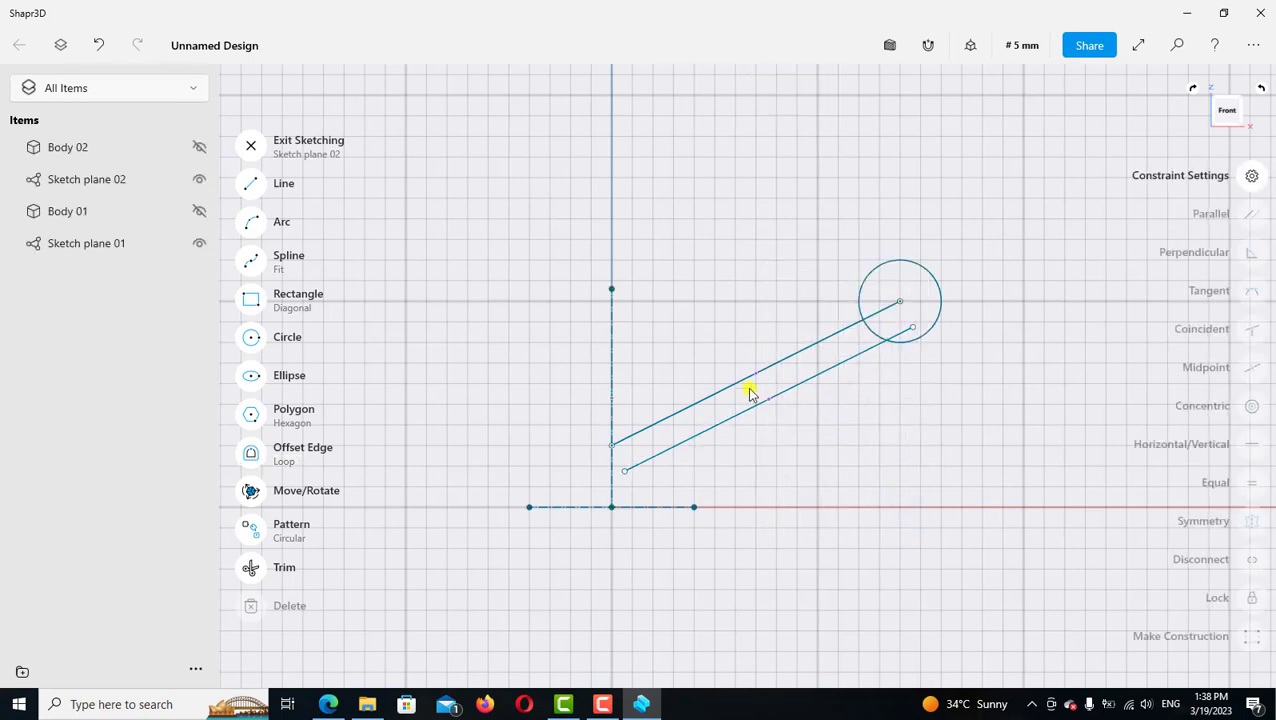
Draw lines joining both ends of the two slanted lines into a closed outline
click(253, 185)
scroll(629, 456, up, 2)
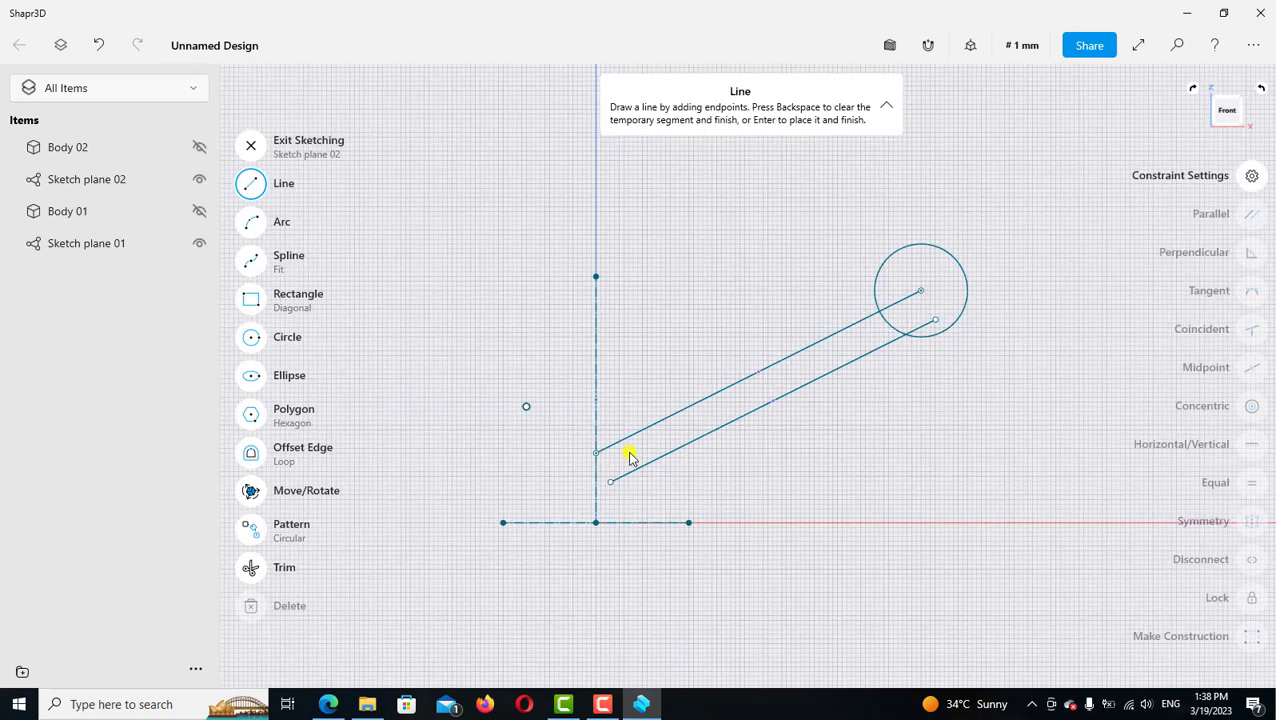
click(599, 457)
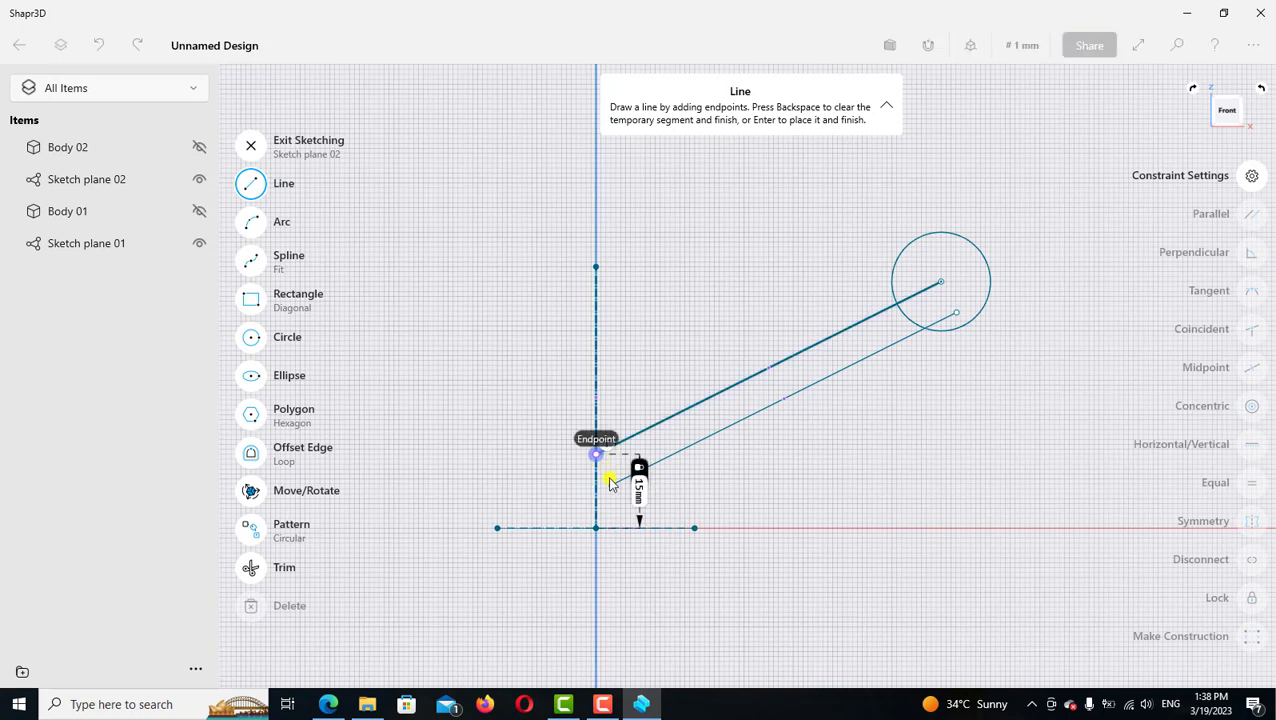
click(611, 486)
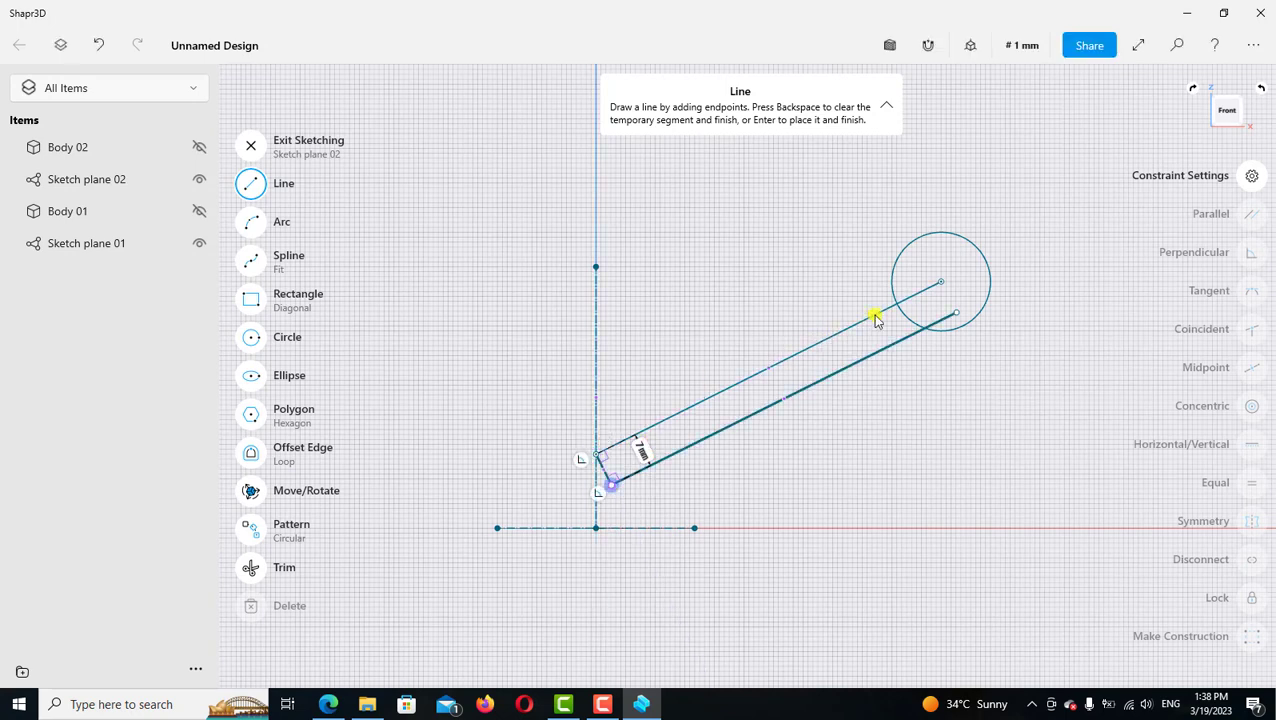
click(956, 313)
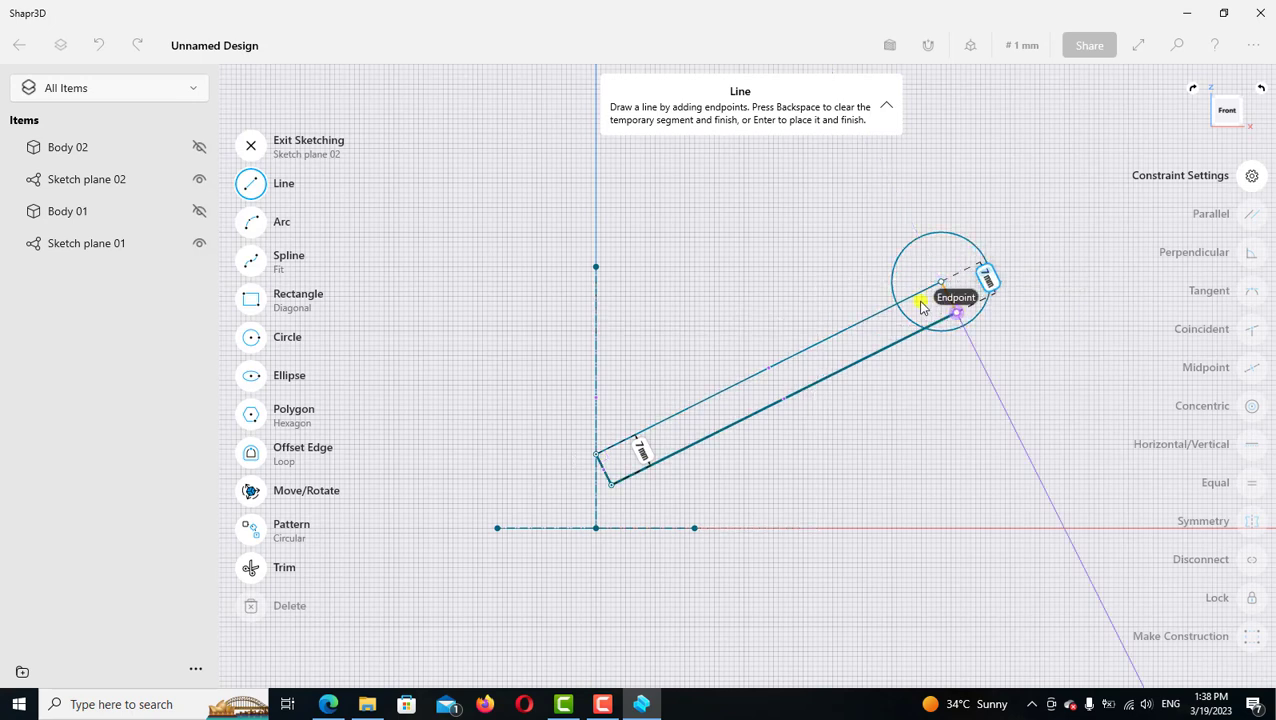
click(921, 307)
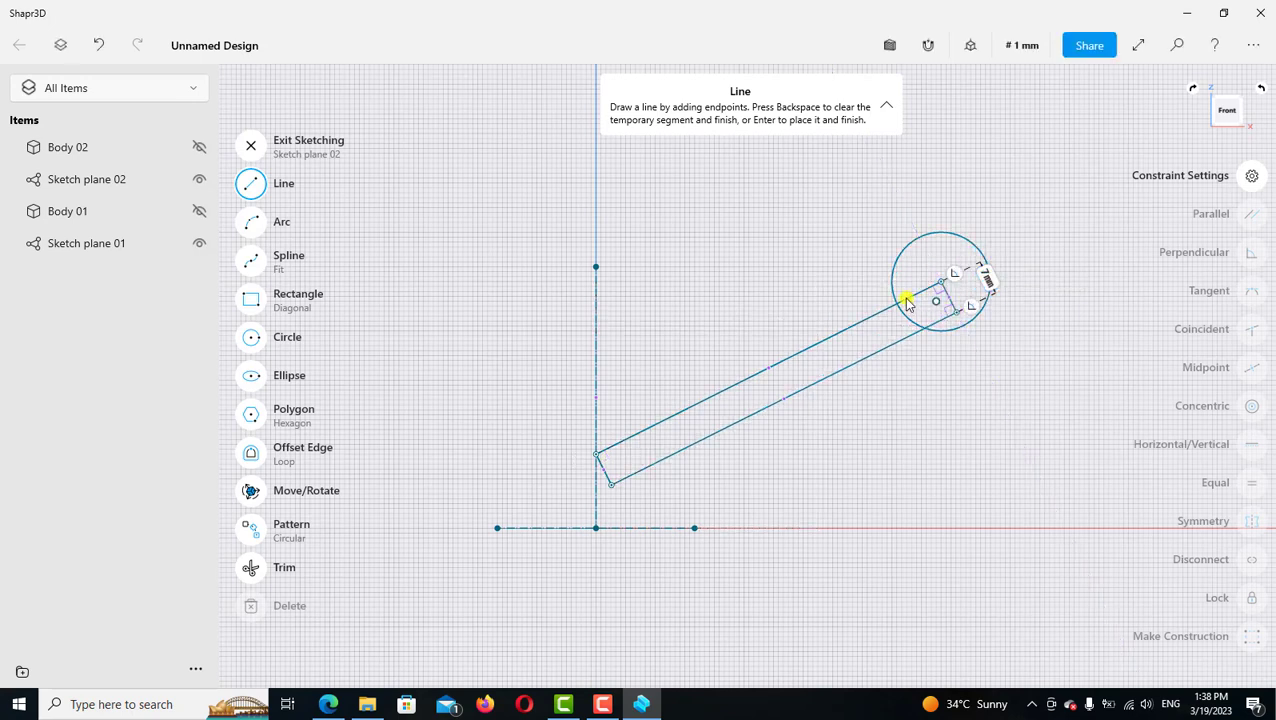
click(246, 186)
Toggle the upper slanted line to construction and back to regular, then lock it
click(726, 392)
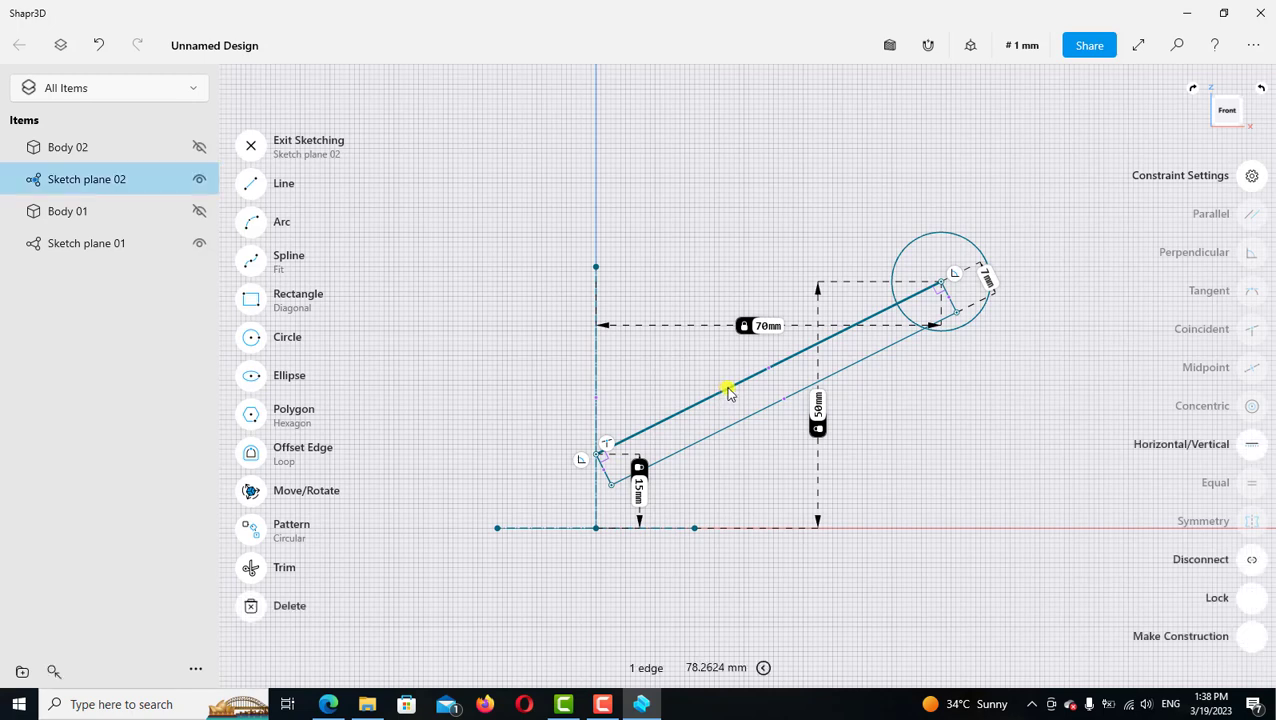
click(1251, 641)
click(891, 396)
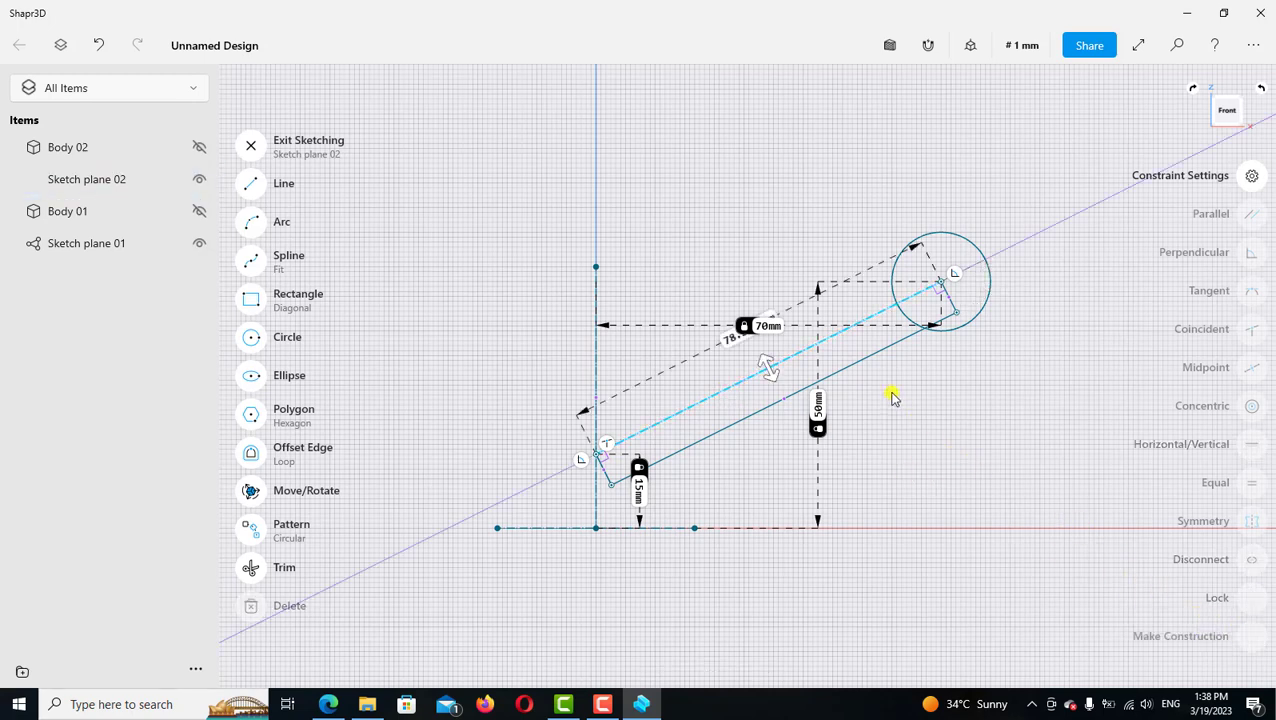
click(849, 333)
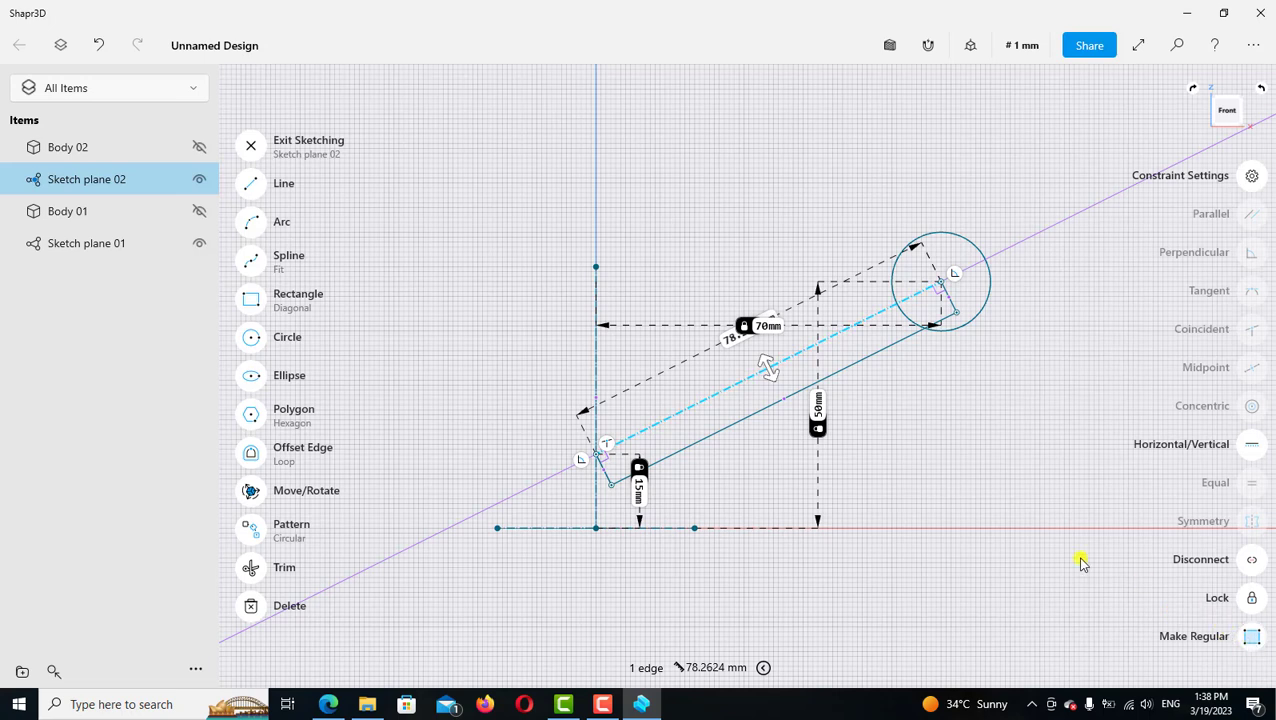
click(888, 414)
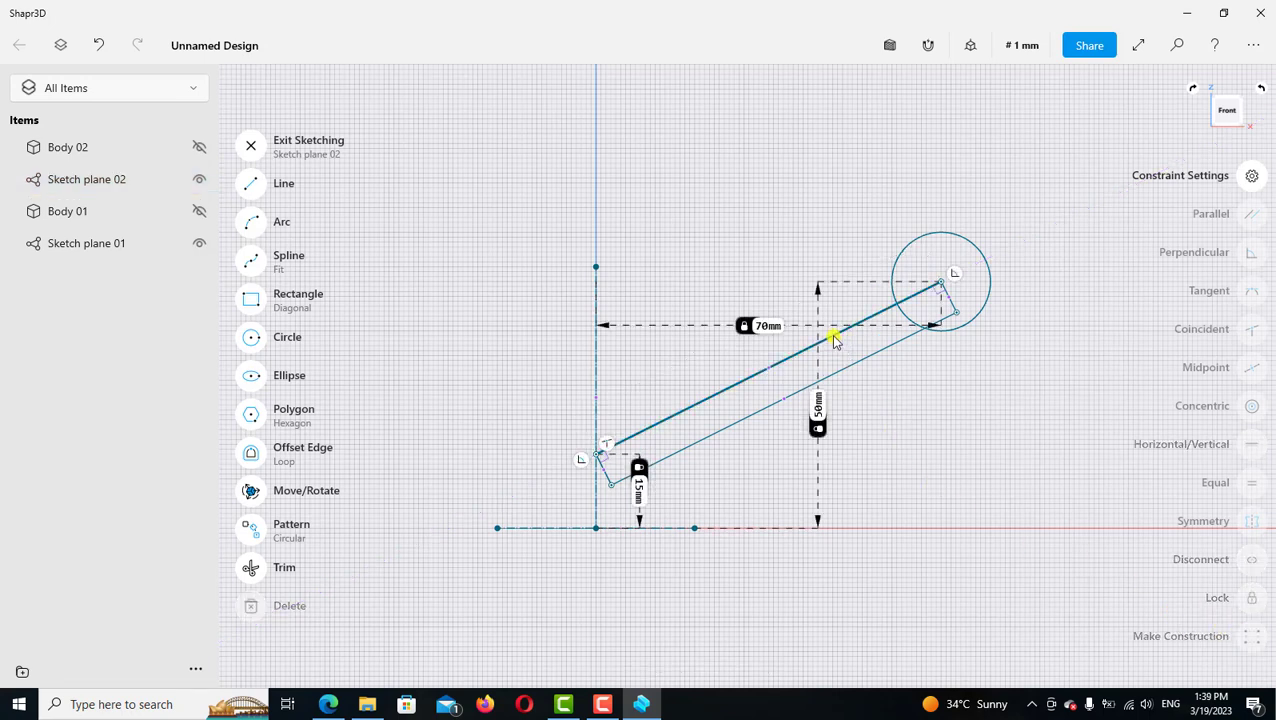
click(834, 339)
click(1253, 600)
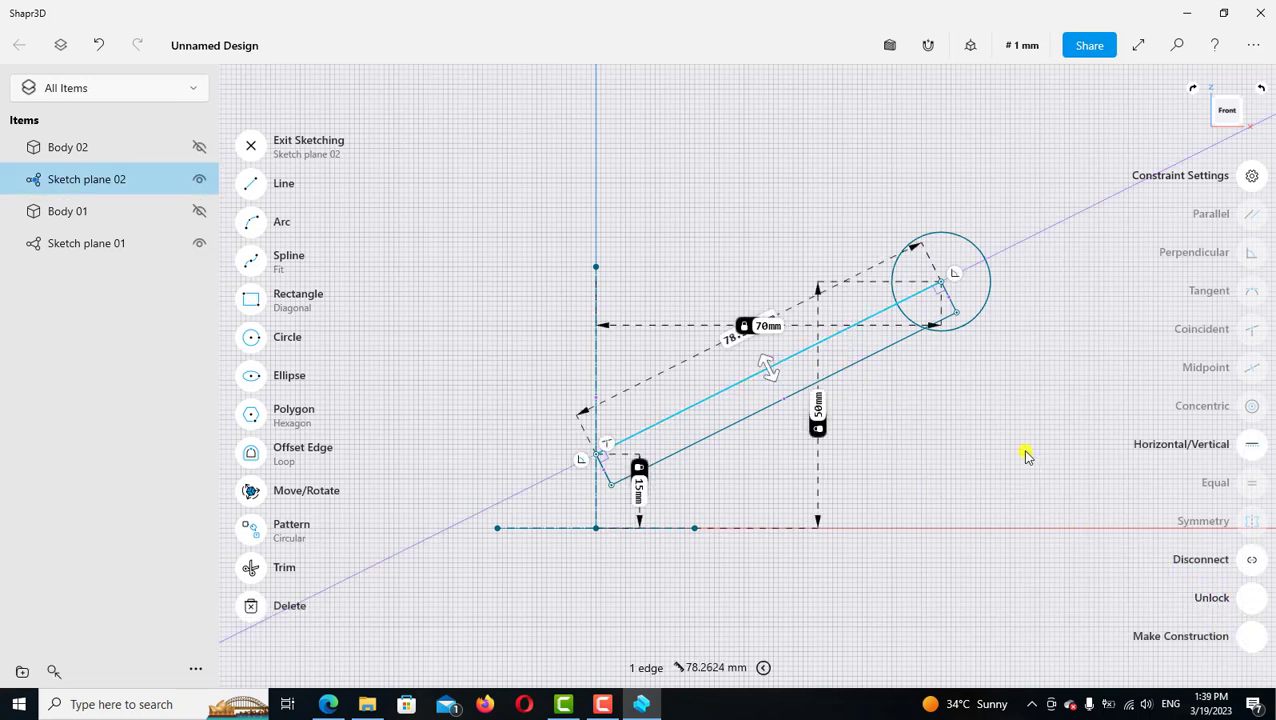
click(863, 396)
click(858, 364)
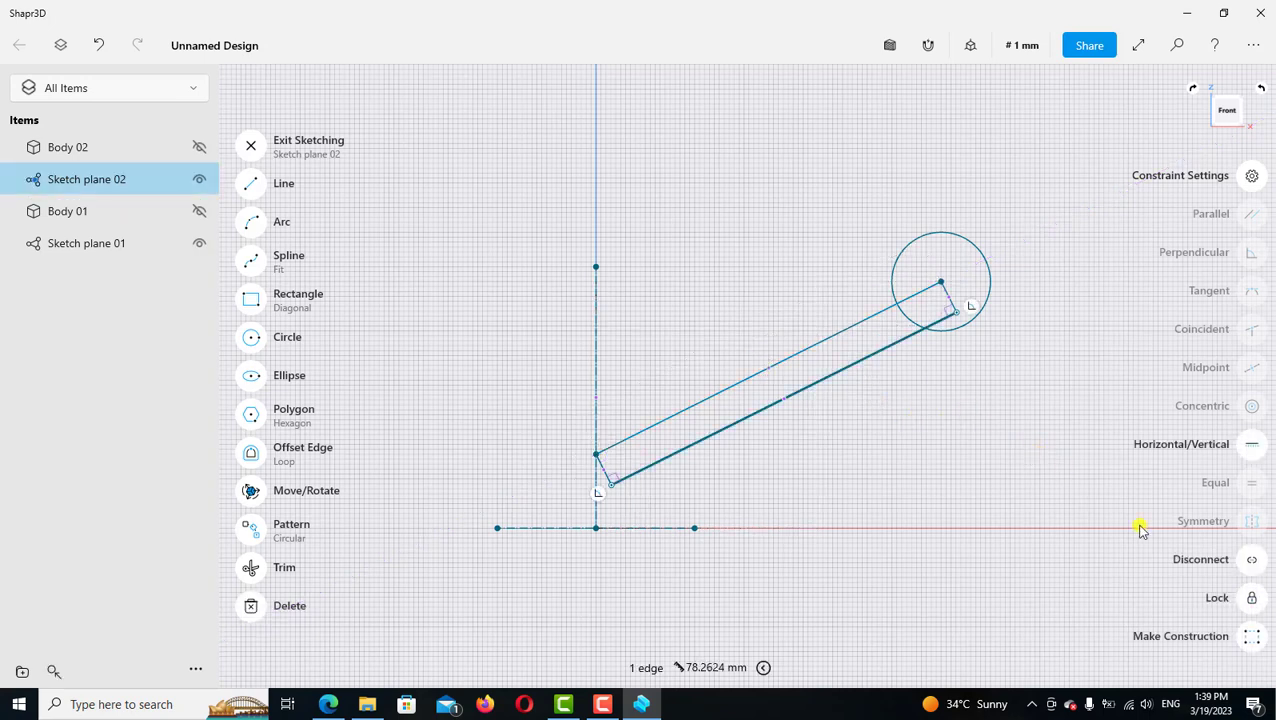
click(1062, 505)
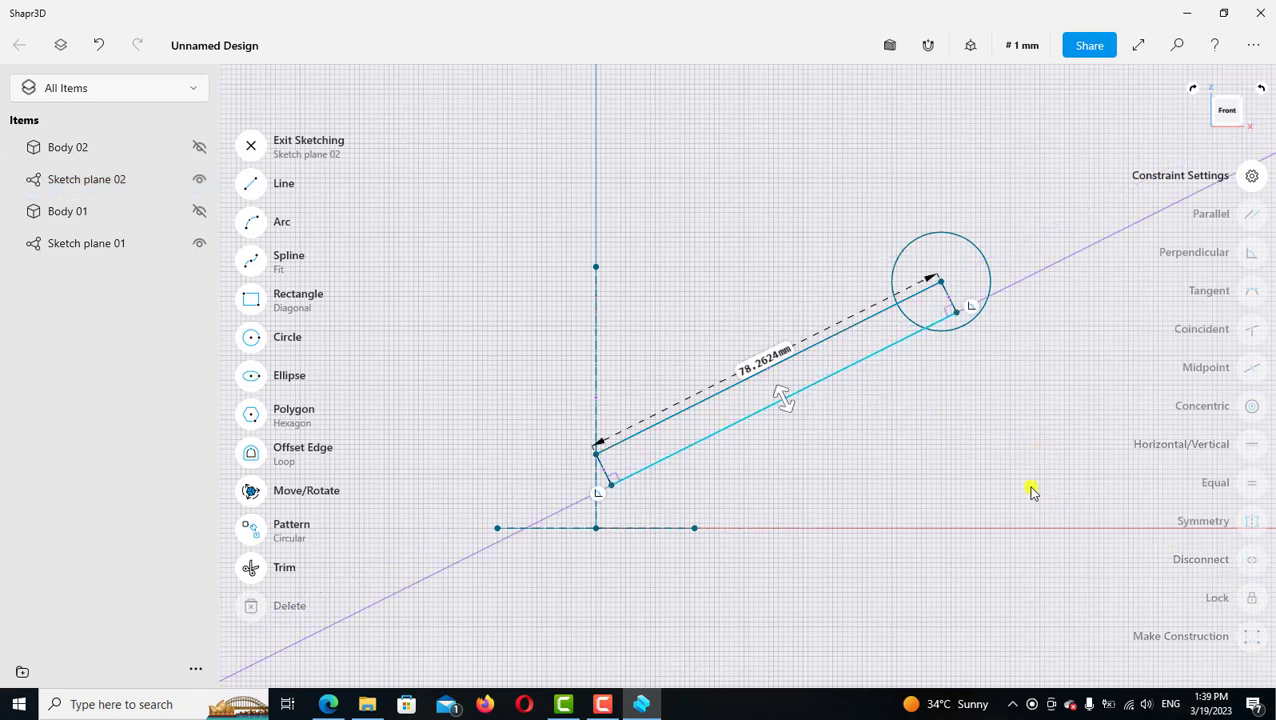
Trim away both arcs of the small 20 mm circle and exit the sketch
click(252, 569)
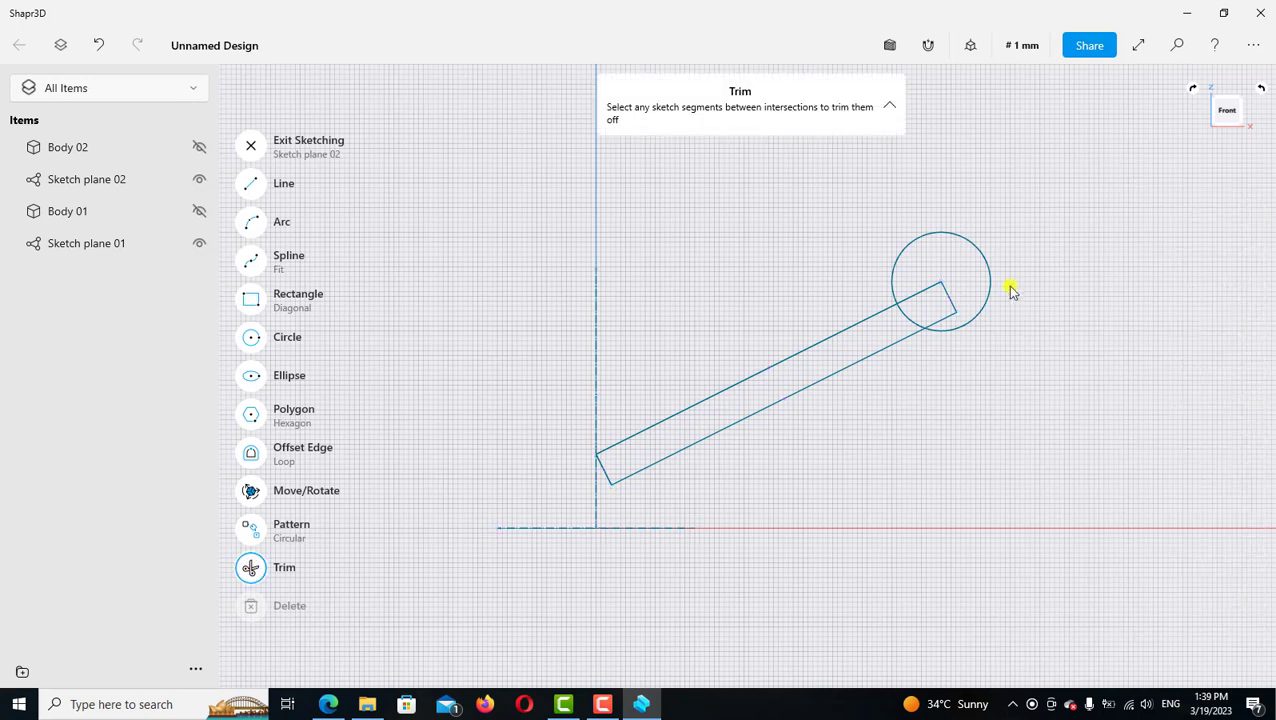
scroll(940, 307, up, 2)
scroll(958, 302, up, 1)
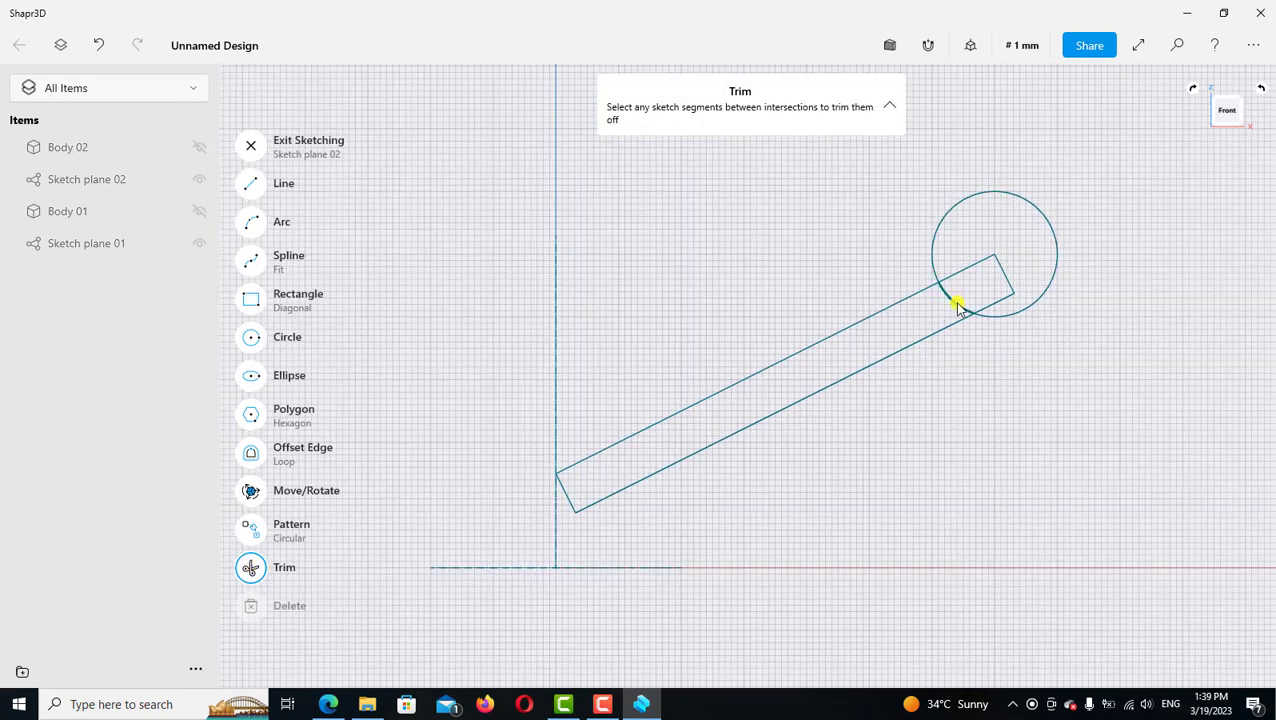
click(950, 266)
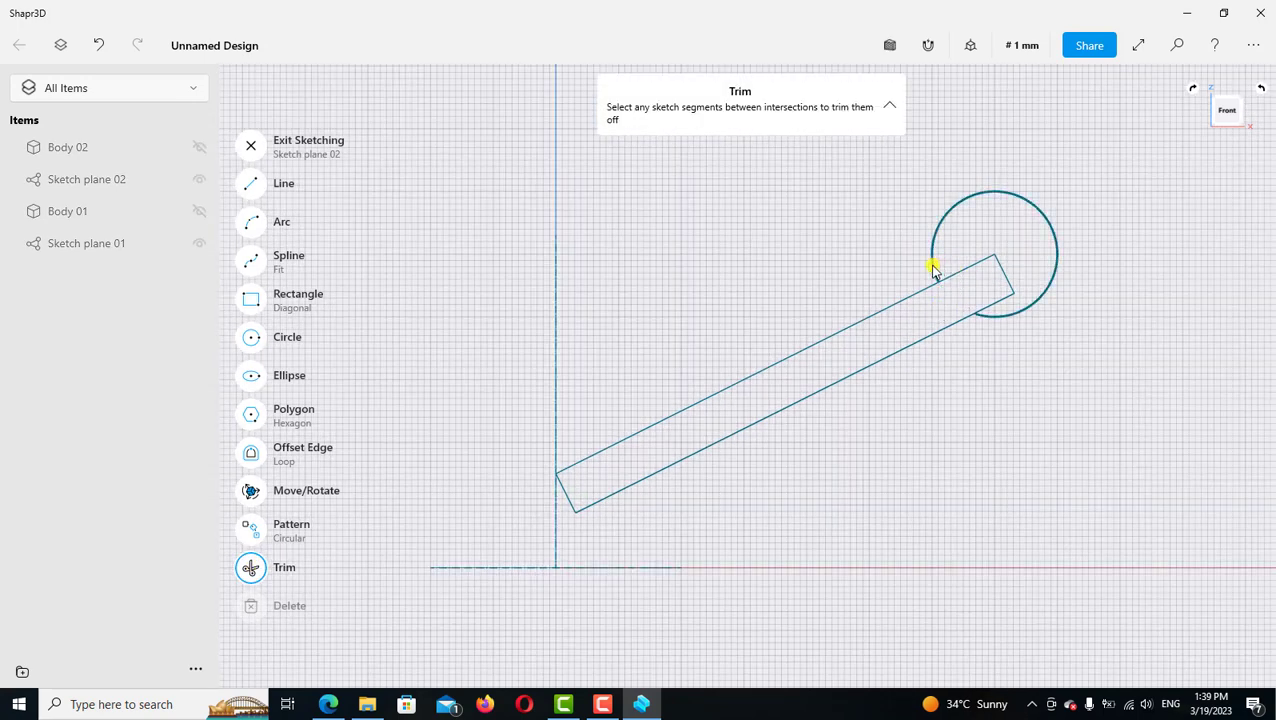
click(931, 276)
scroll(893, 257, down, 1)
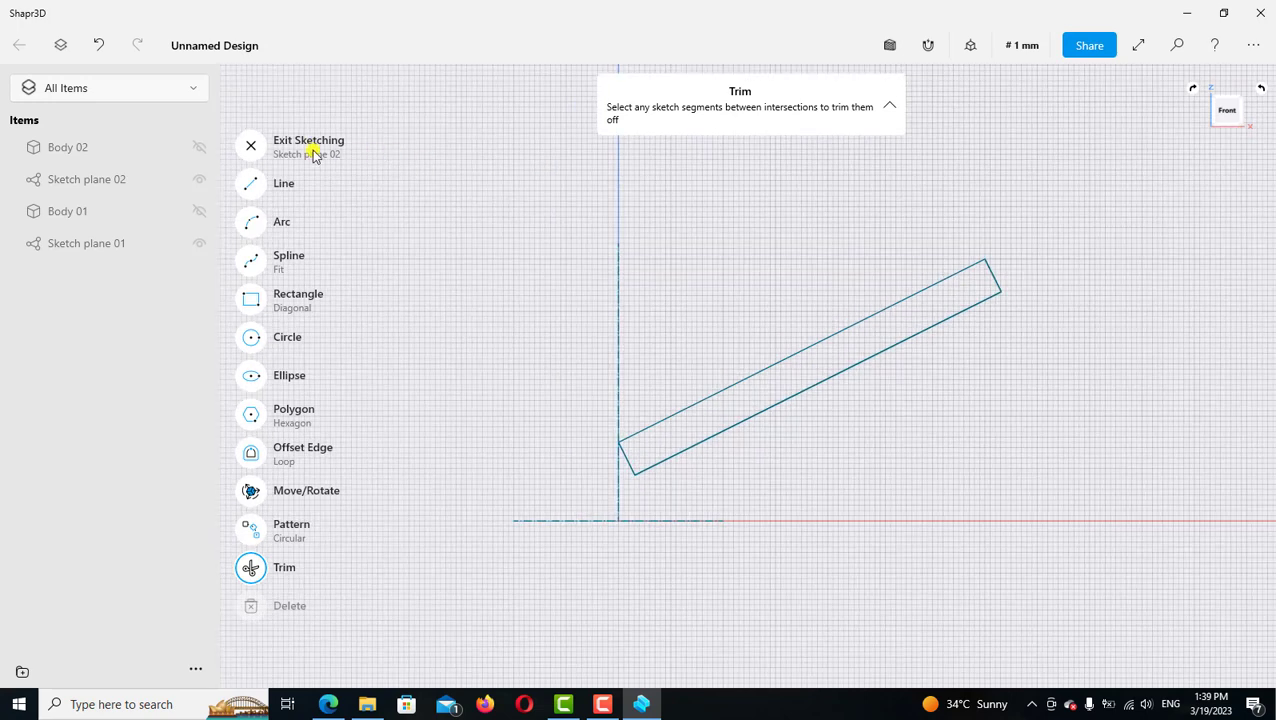
click(250, 146)
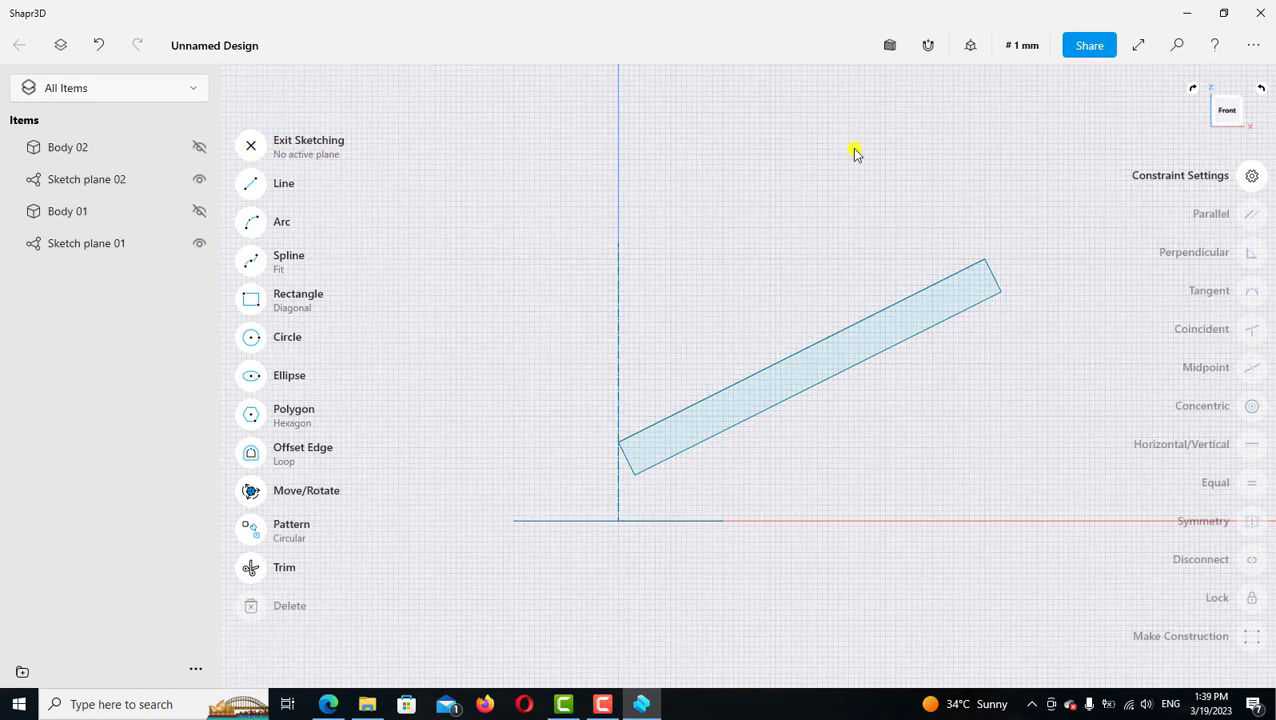
From the default view, extrude the rectangular spoke face 8 mm into a solid bar
click(965, 50)
click(920, 124)
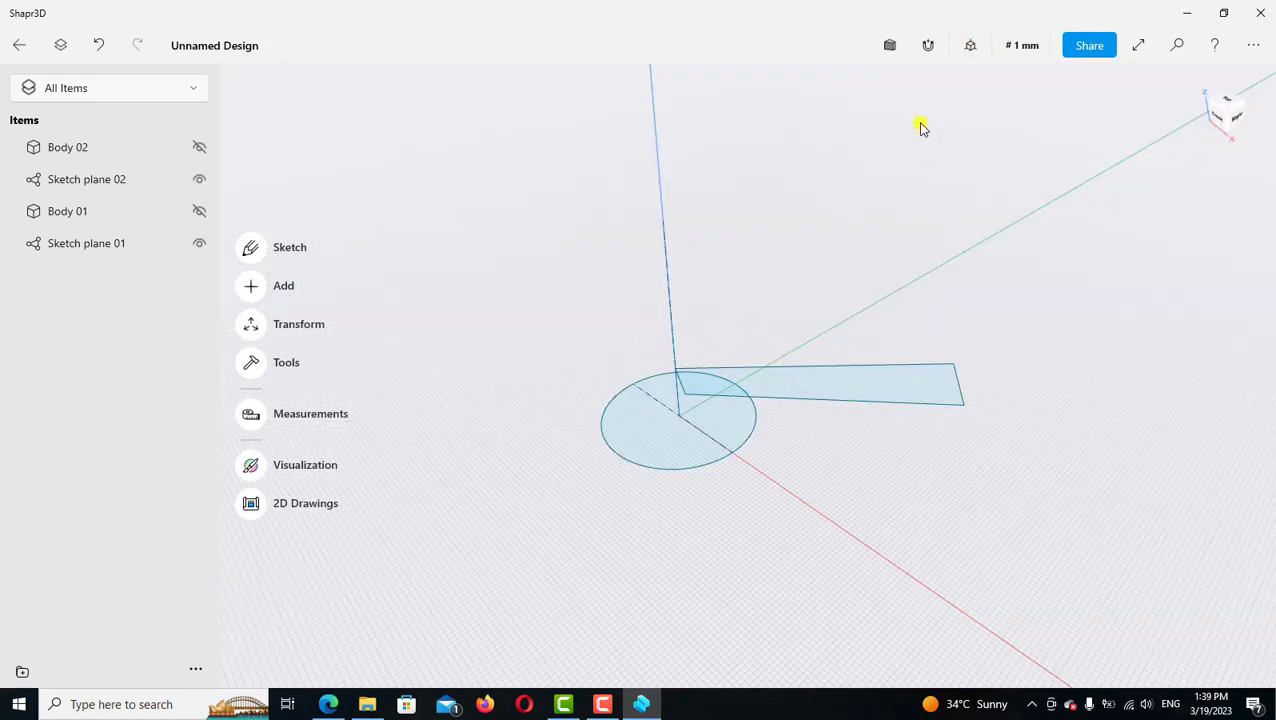
scroll(880, 362, up, 2)
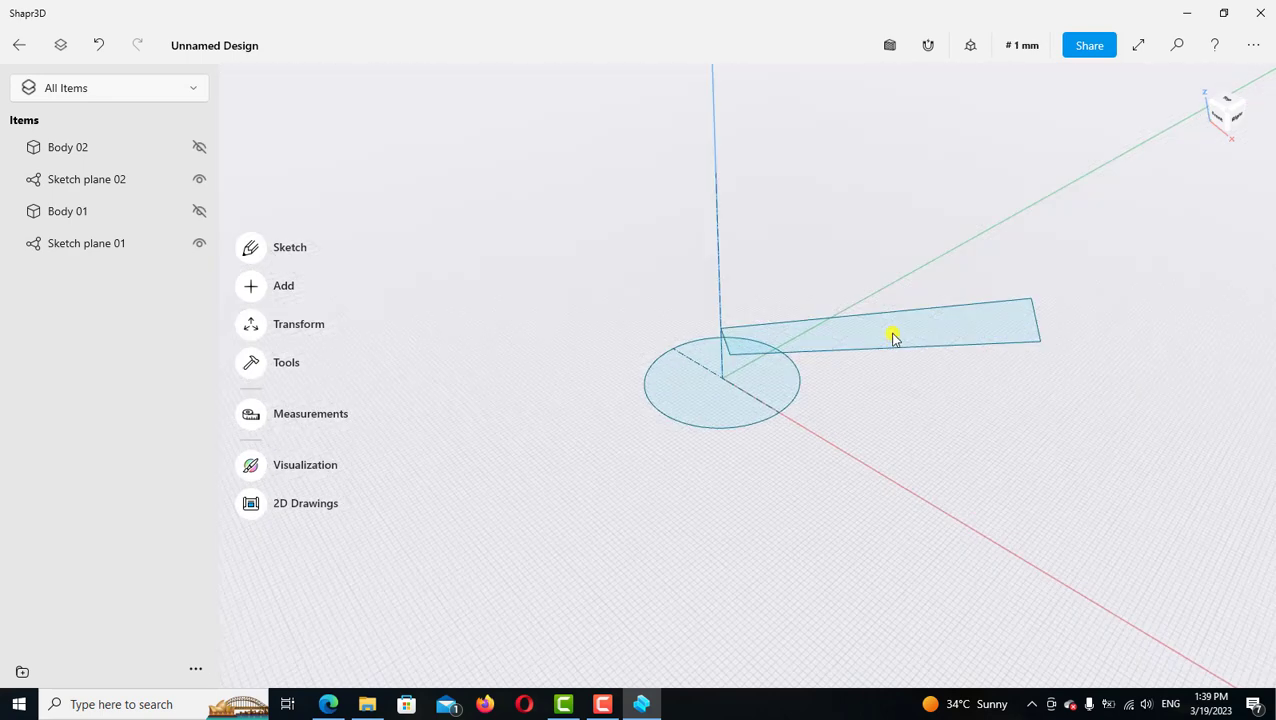
click(896, 338)
click(896, 338)
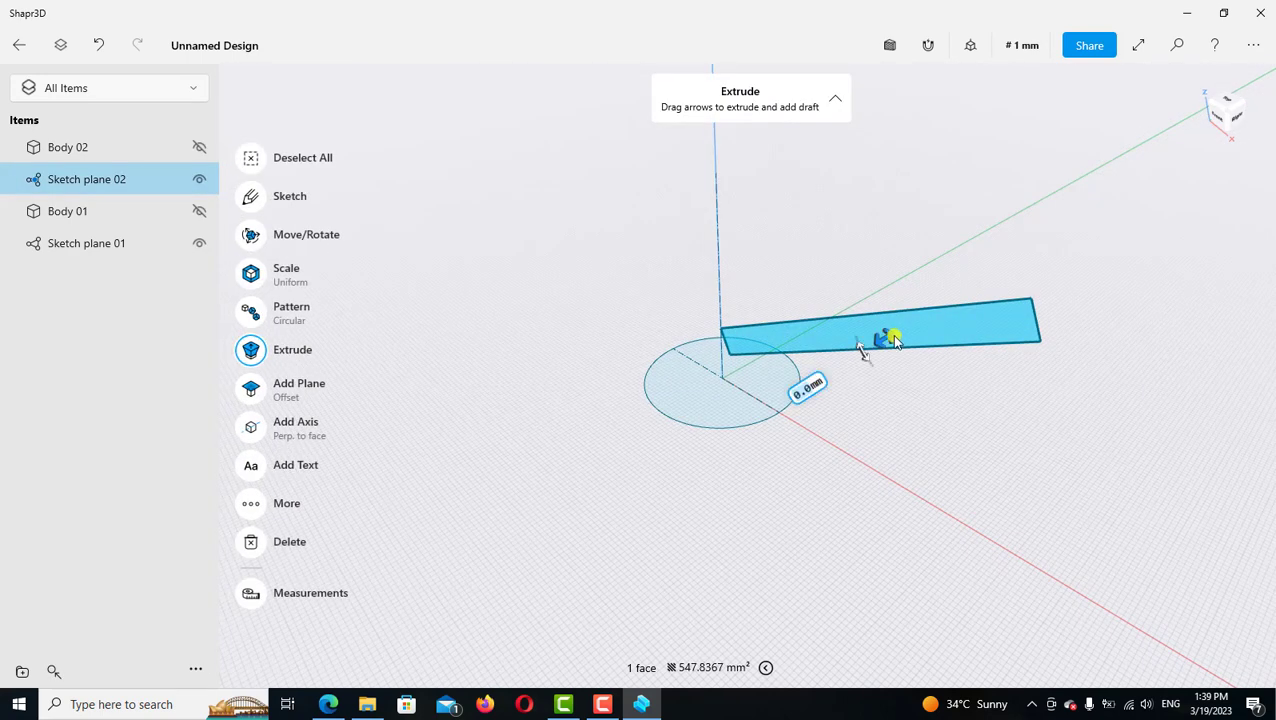
drag(852, 357, 783, 413)
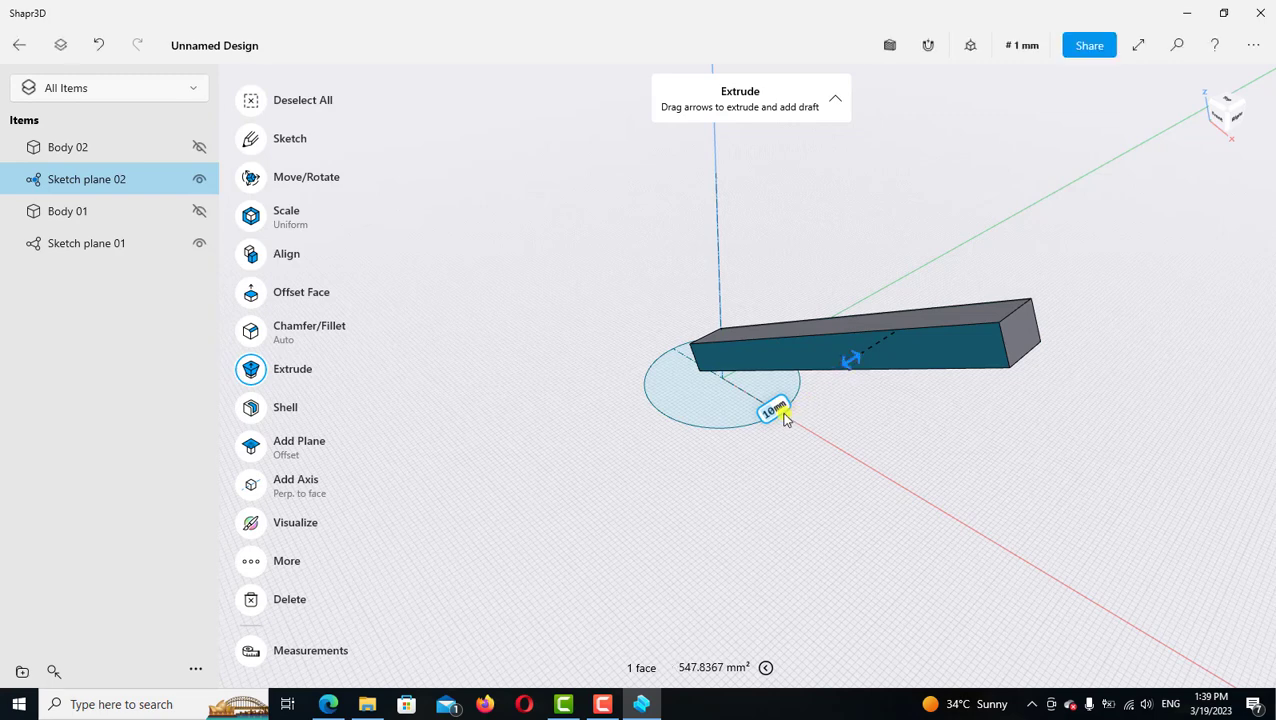
click(778, 412)
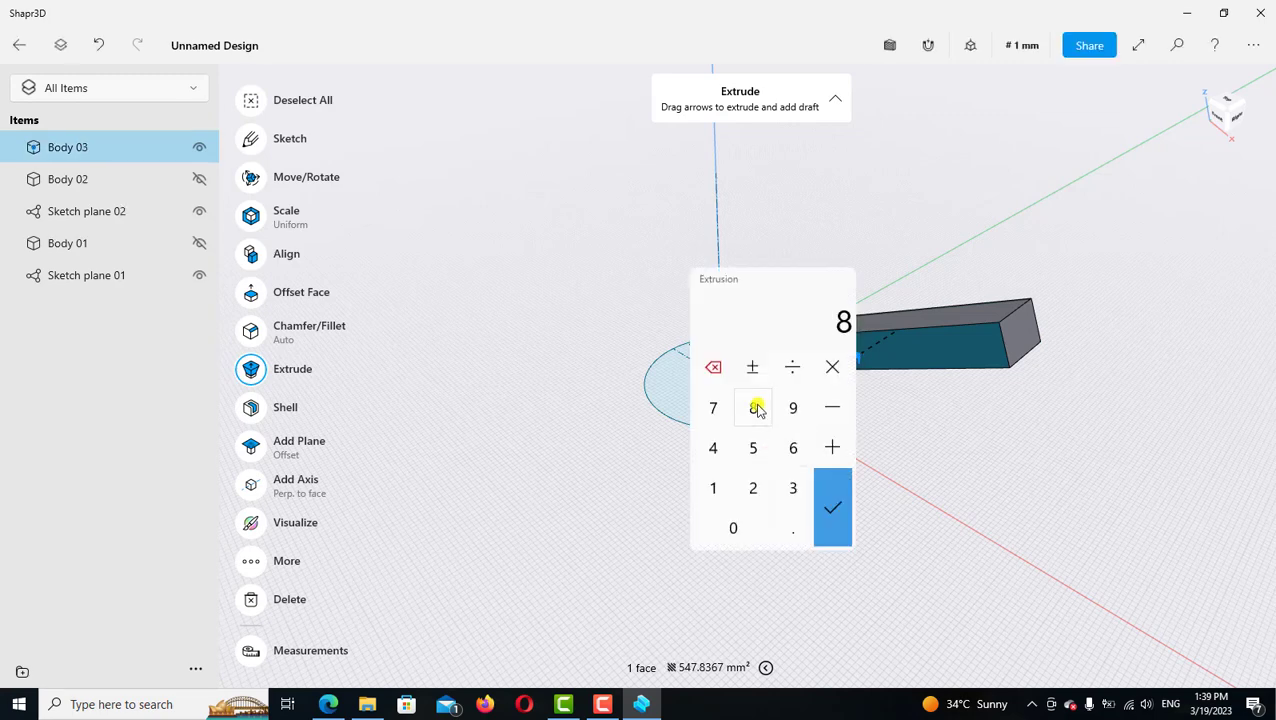
click(828, 507)
Offset the bar's side face outward by 16 mm to widen the spoke
scroll(1116, 403, down, 2)
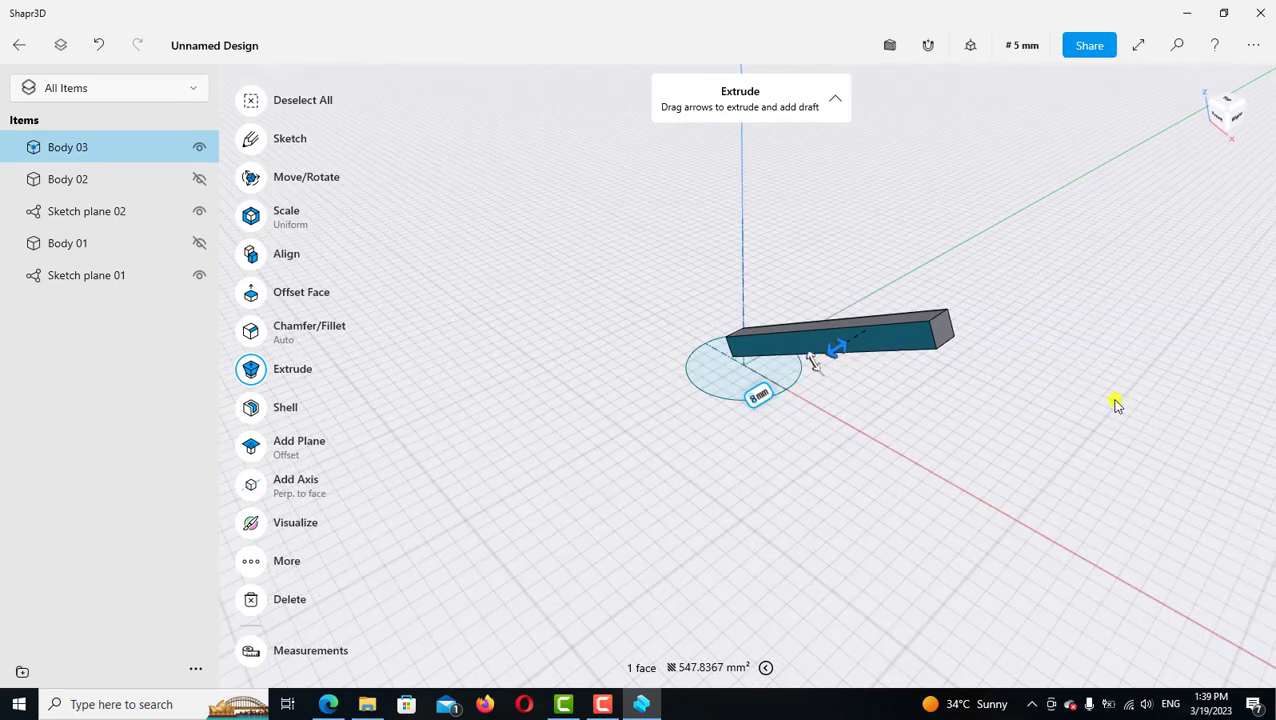
mouse_move(1116, 403)
right_down()
mouse_move(954, 399)
mouse_move(990, 340)
right_up()
scroll(960, 413, up, 3)
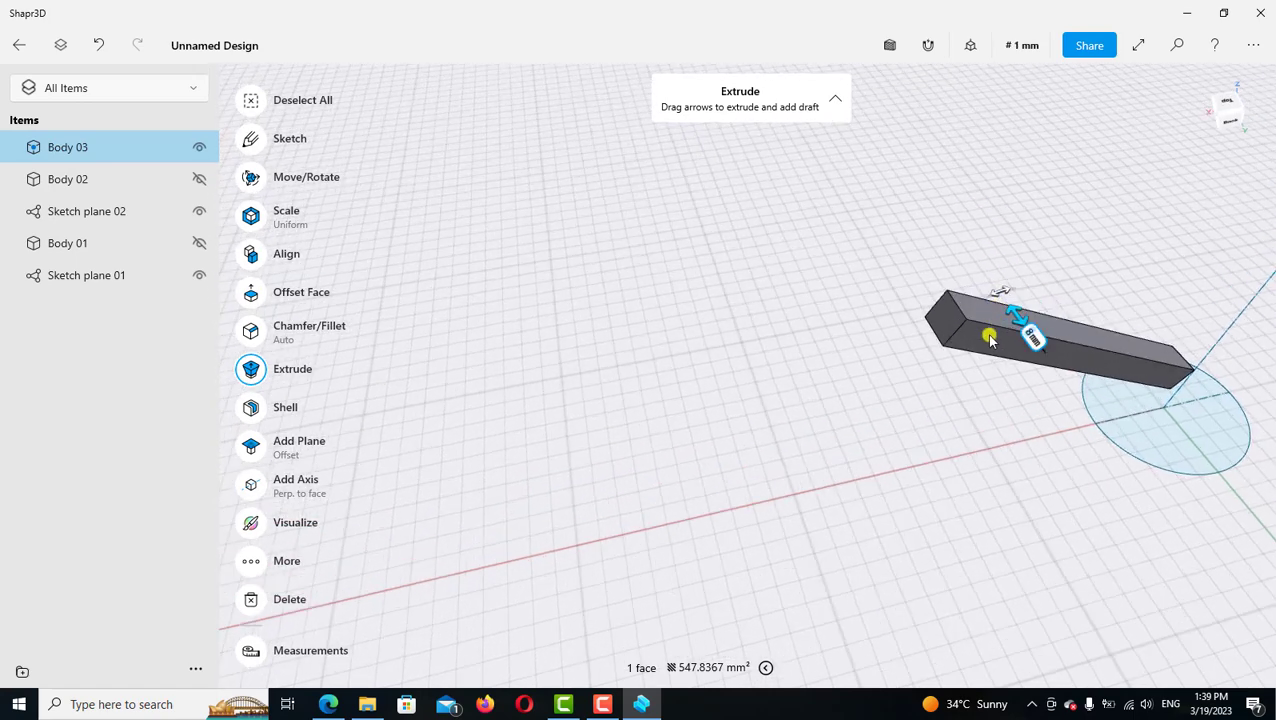
click(982, 353)
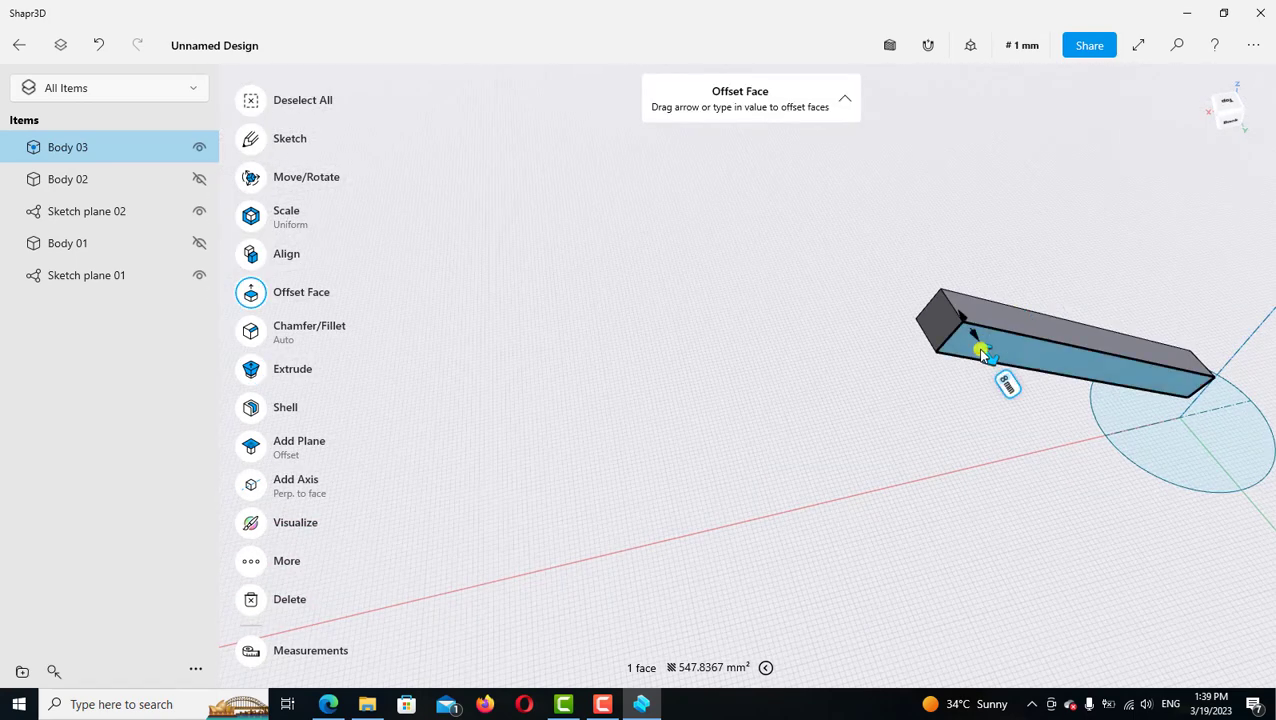
drag(982, 353, 1000, 385)
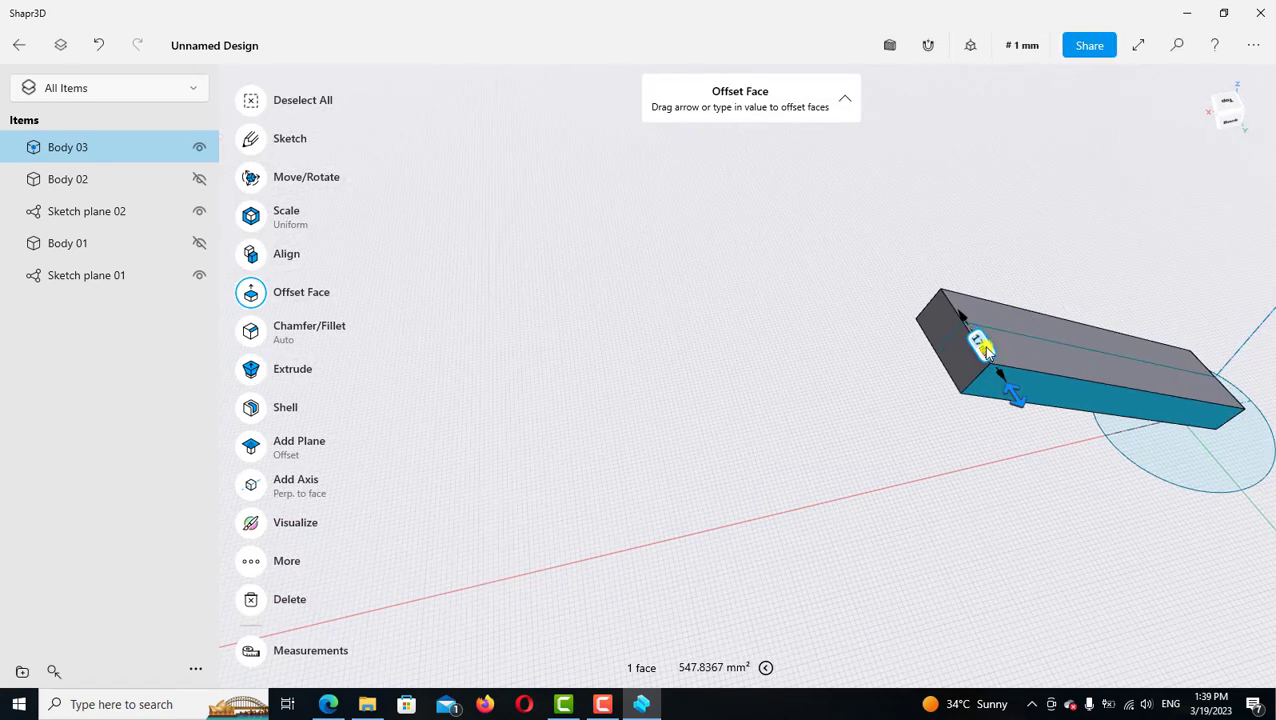
click(995, 375)
click(924, 425)
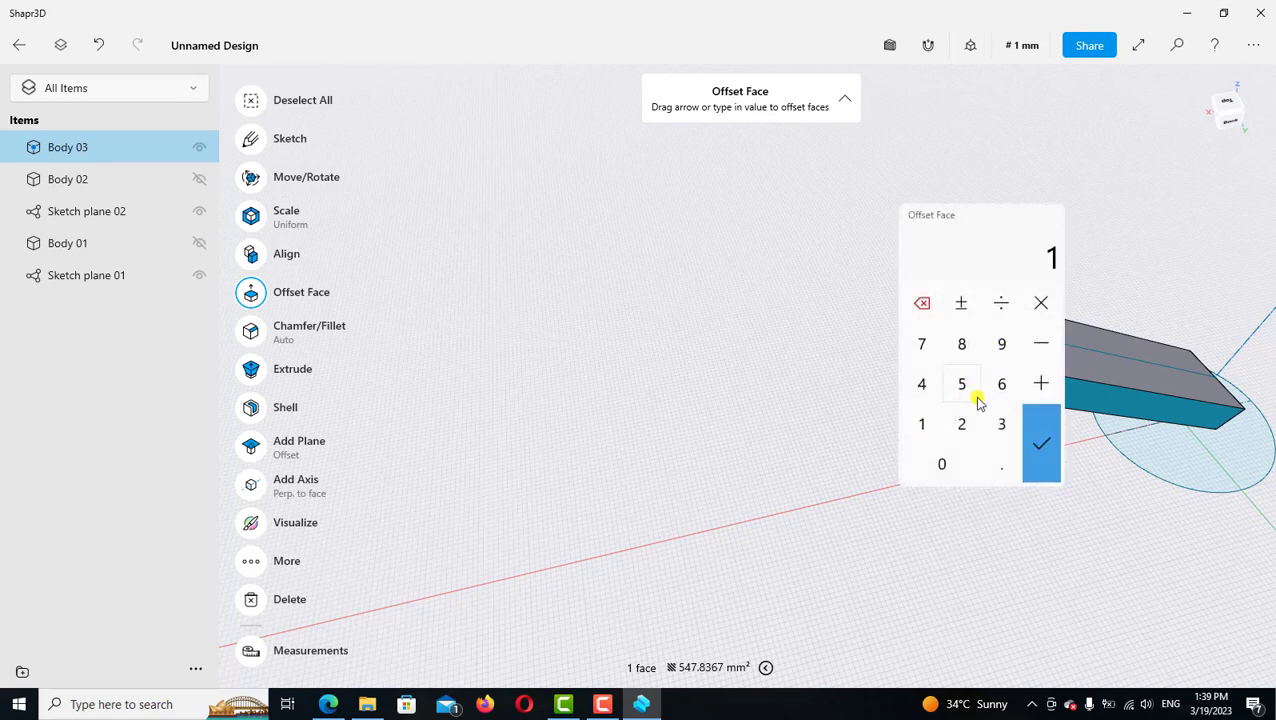
click(1040, 438)
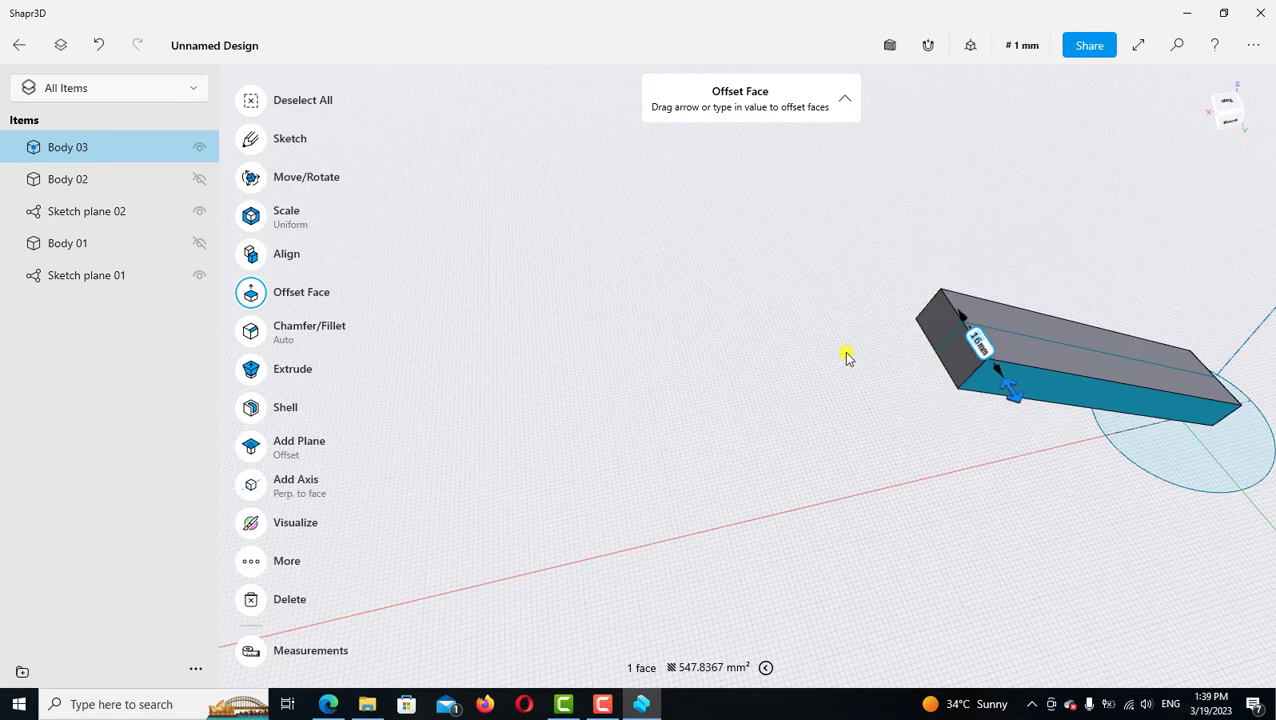
click(790, 327)
right_drag(758, 318, 660, 320)
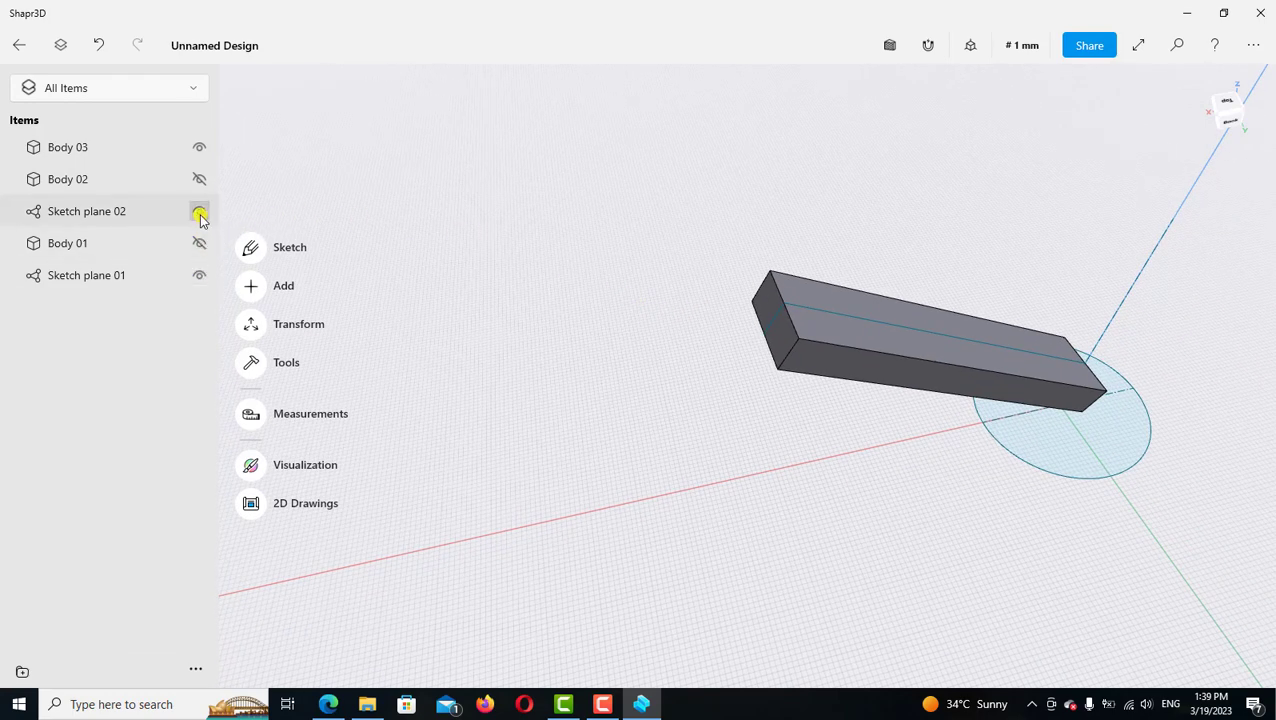
Hide Sketch plane 02, show Body 02 and Body 01, and switch to the Top view
click(199, 215)
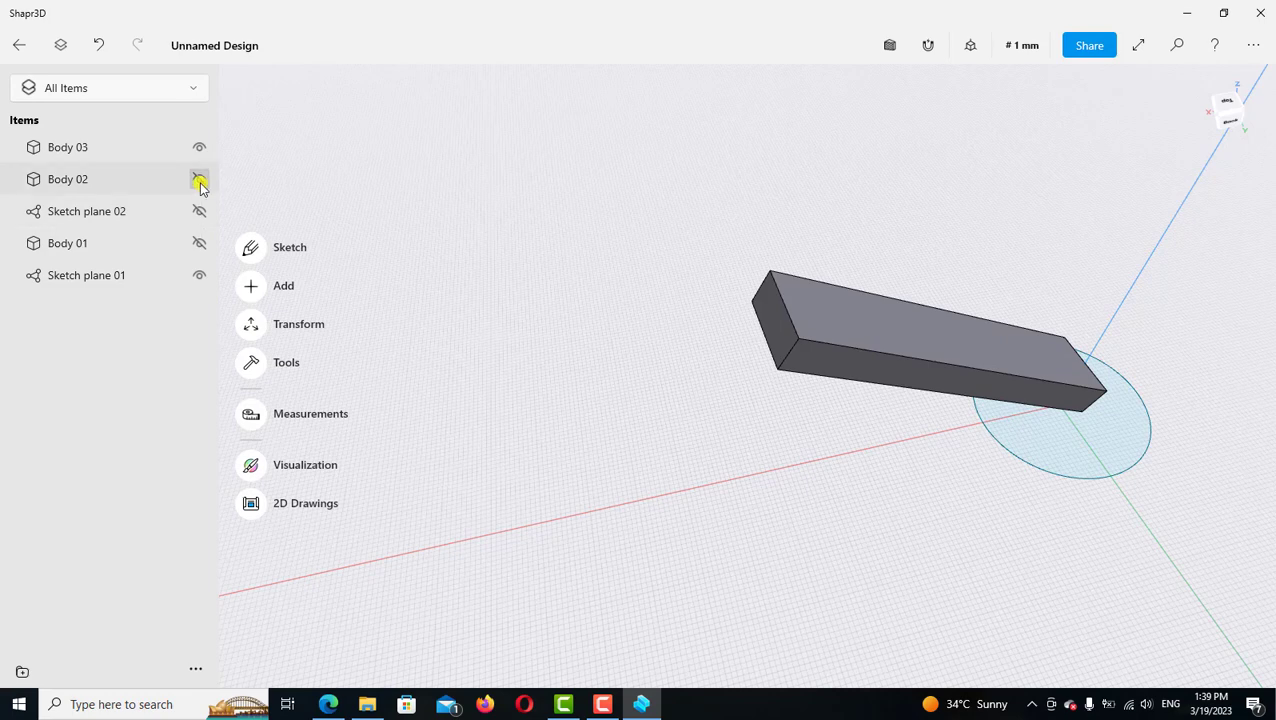
click(199, 182)
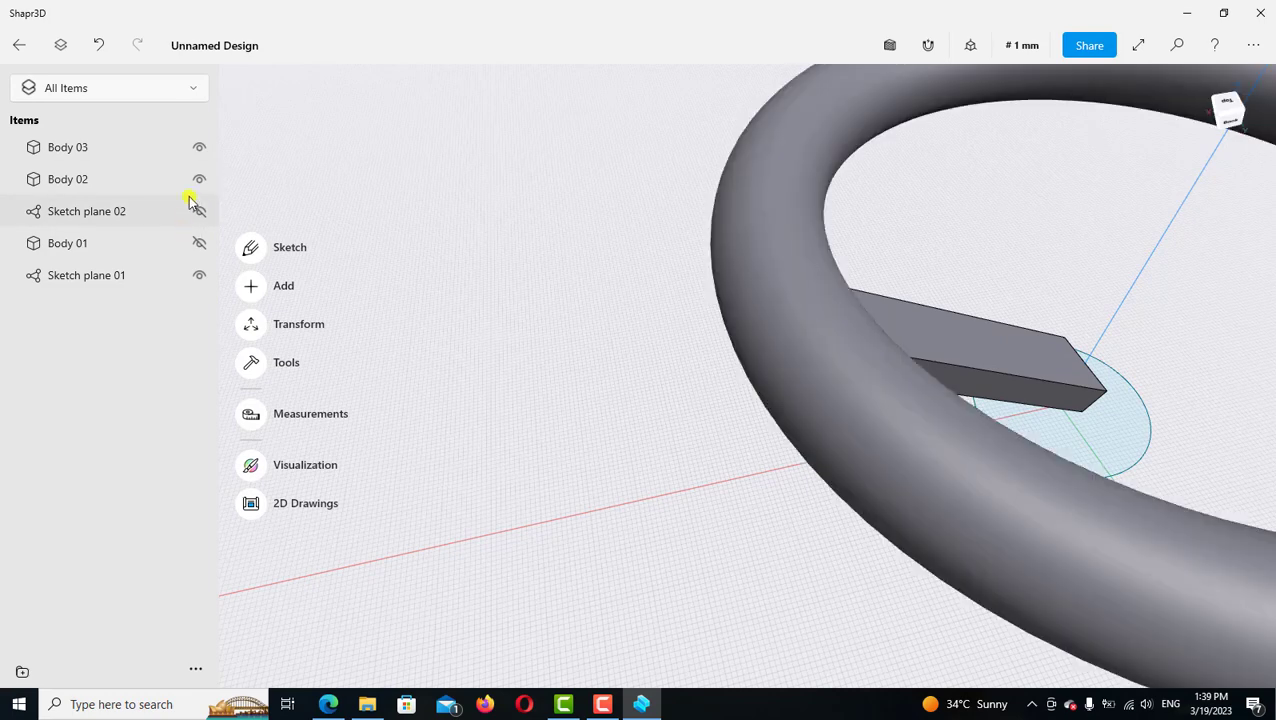
click(200, 245)
scroll(407, 283, down, 2)
scroll(407, 283, down, 2)
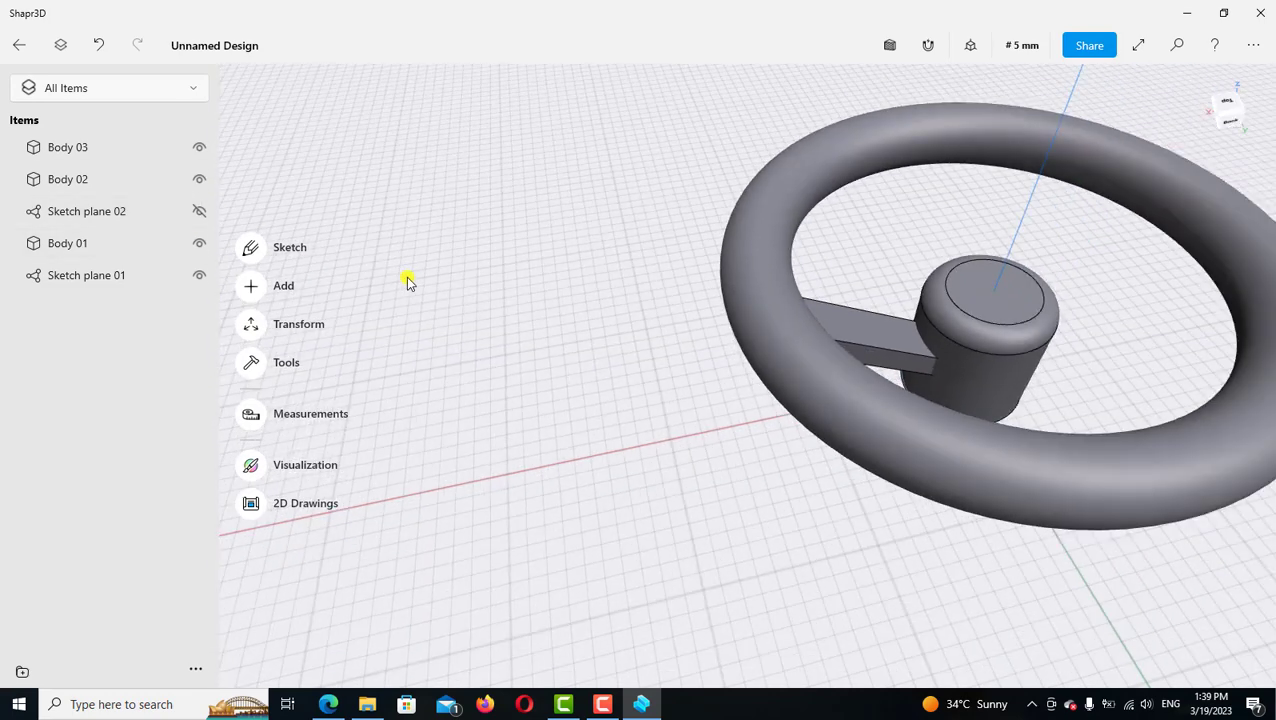
scroll(407, 283, down, 2)
scroll(407, 283, down, 2)
scroll(460, 292, down, 2)
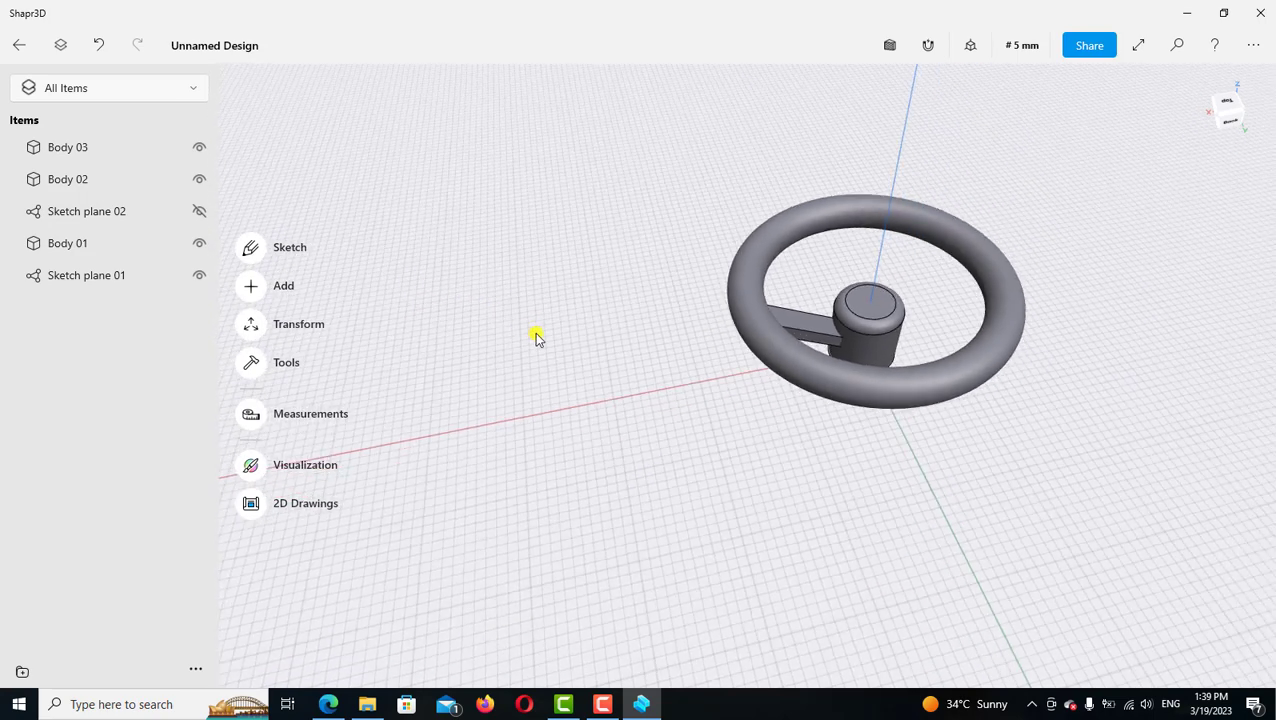
click(1229, 107)
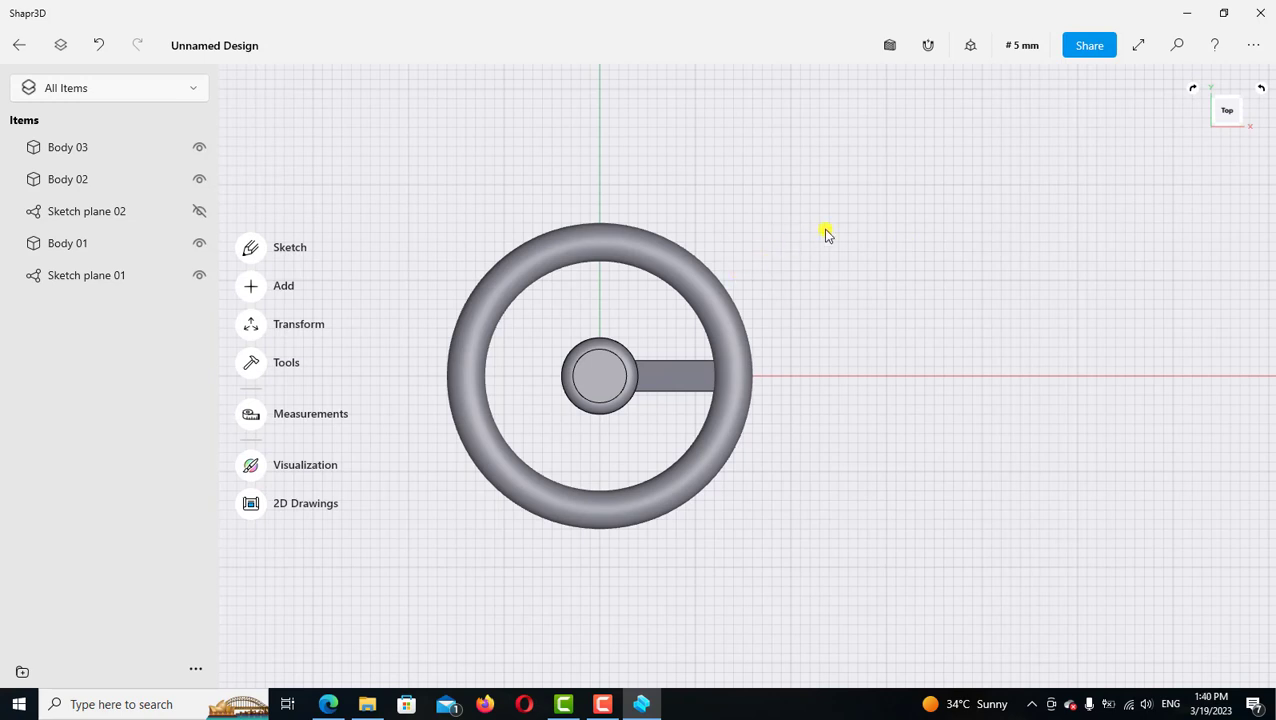
scroll(618, 272, up, 2)
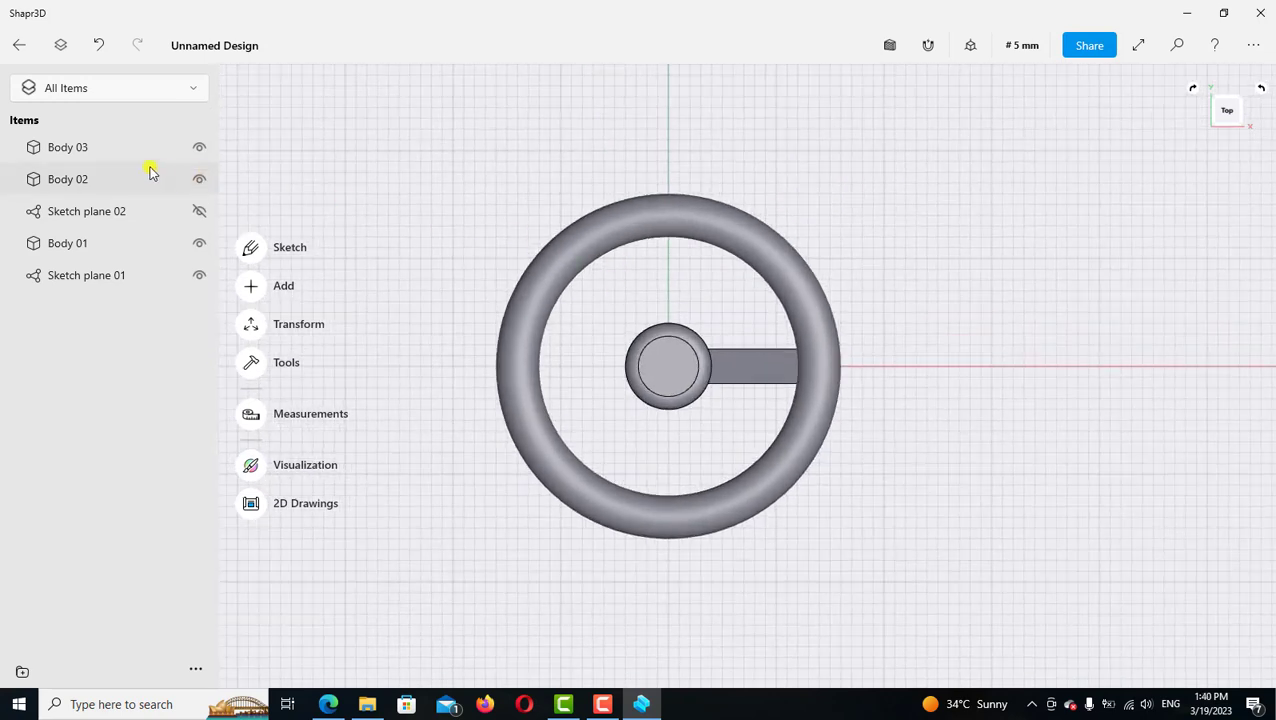
Circular-pattern spoke Body 03 about the wheel centre: 3 copies over a 360° total angle
click(100, 148)
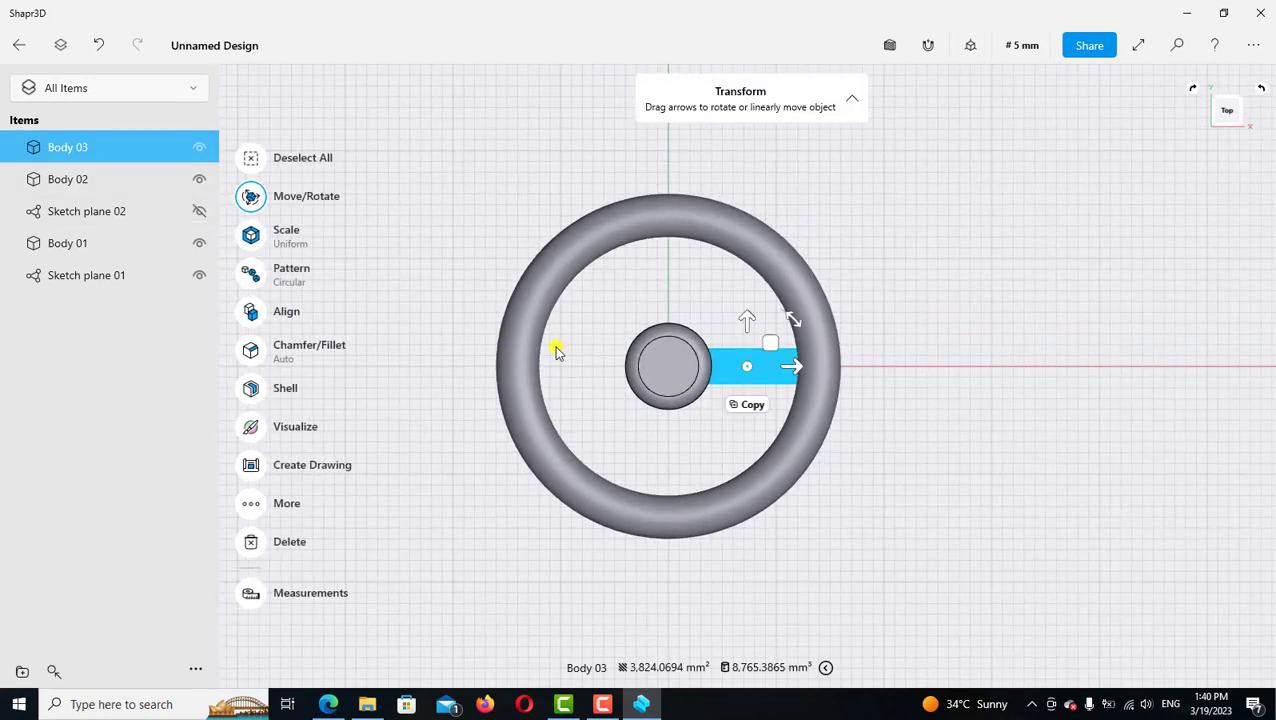
click(251, 277)
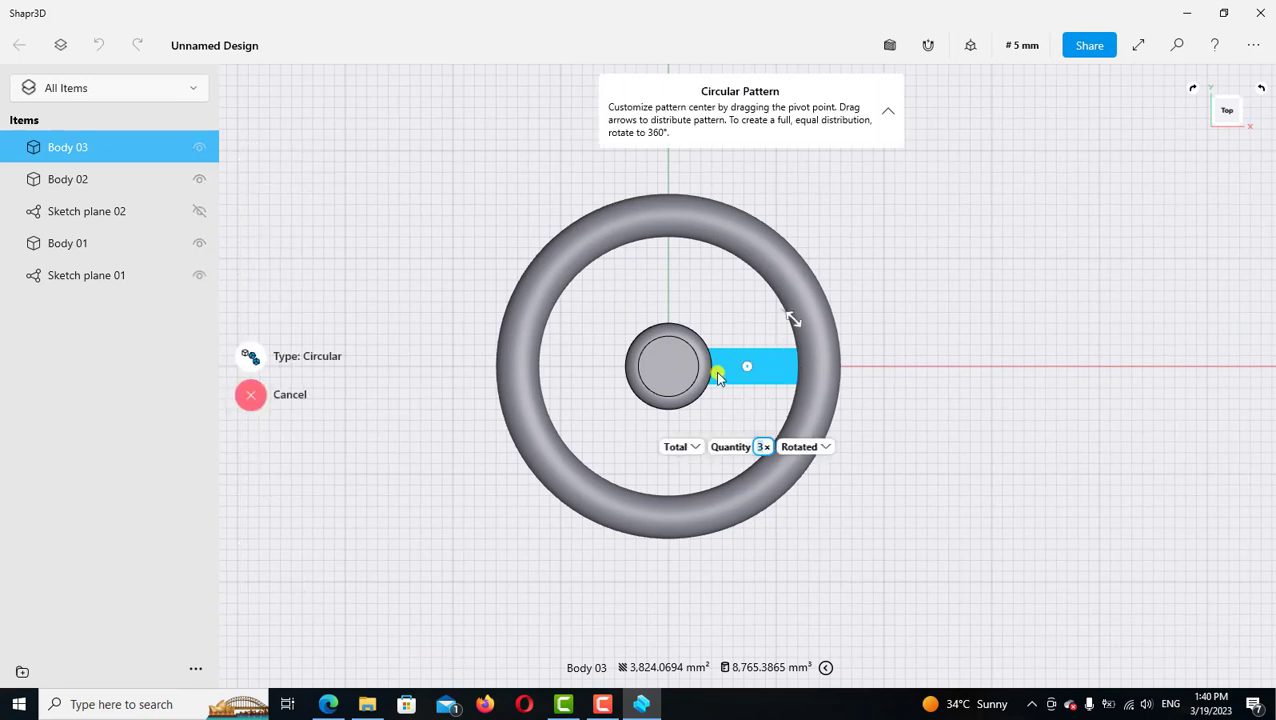
drag(725, 365, 669, 365)
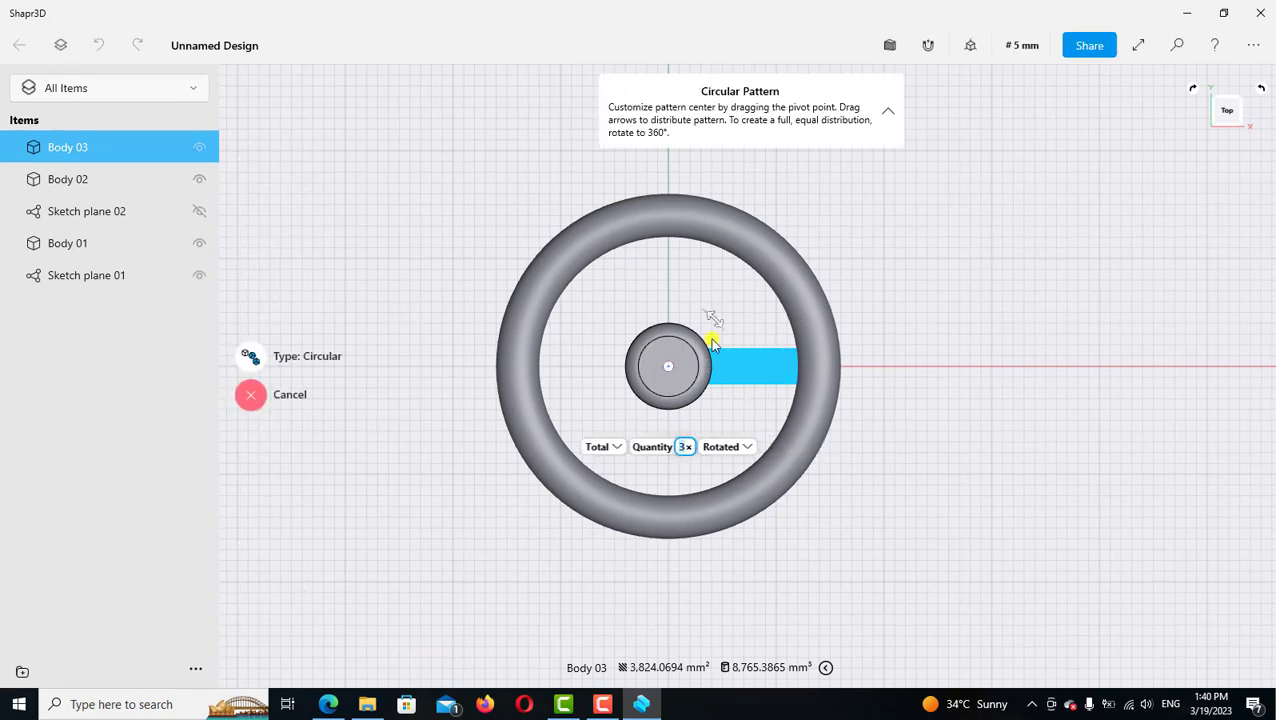
drag(712, 318, 571, 336)
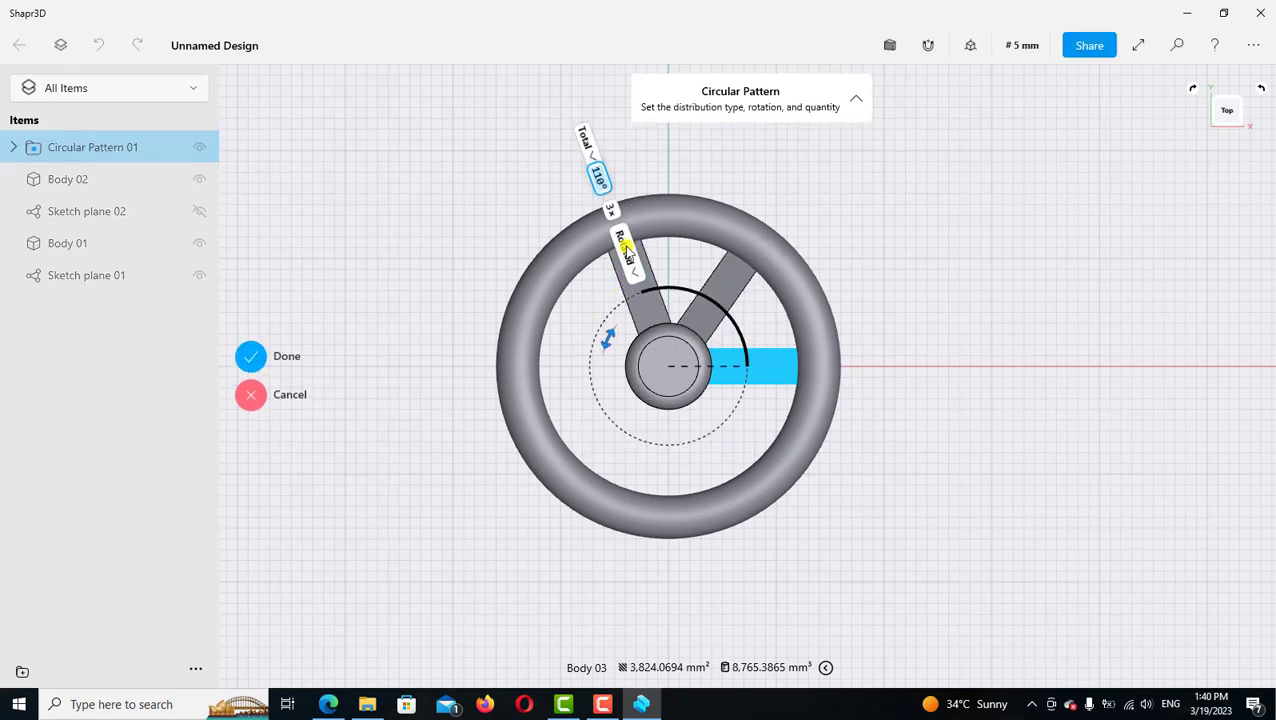
click(597, 178)
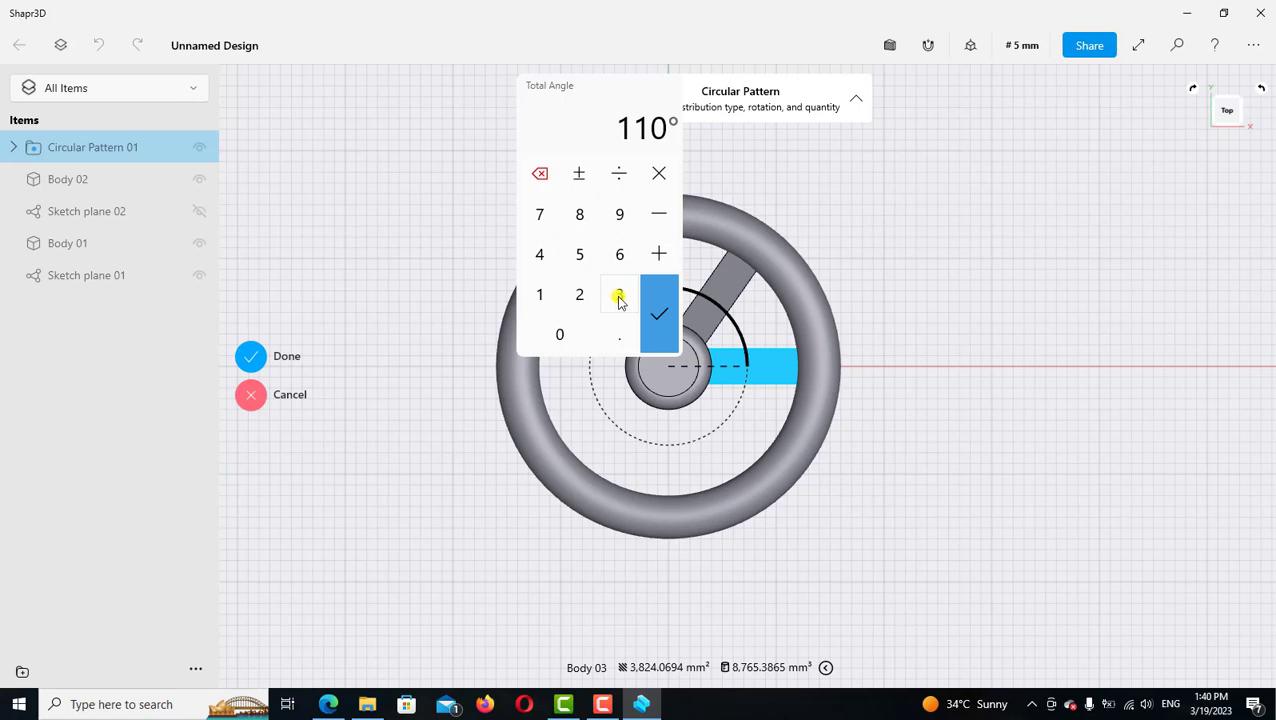
click(619, 294)
click(619, 254)
click(562, 335)
click(659, 318)
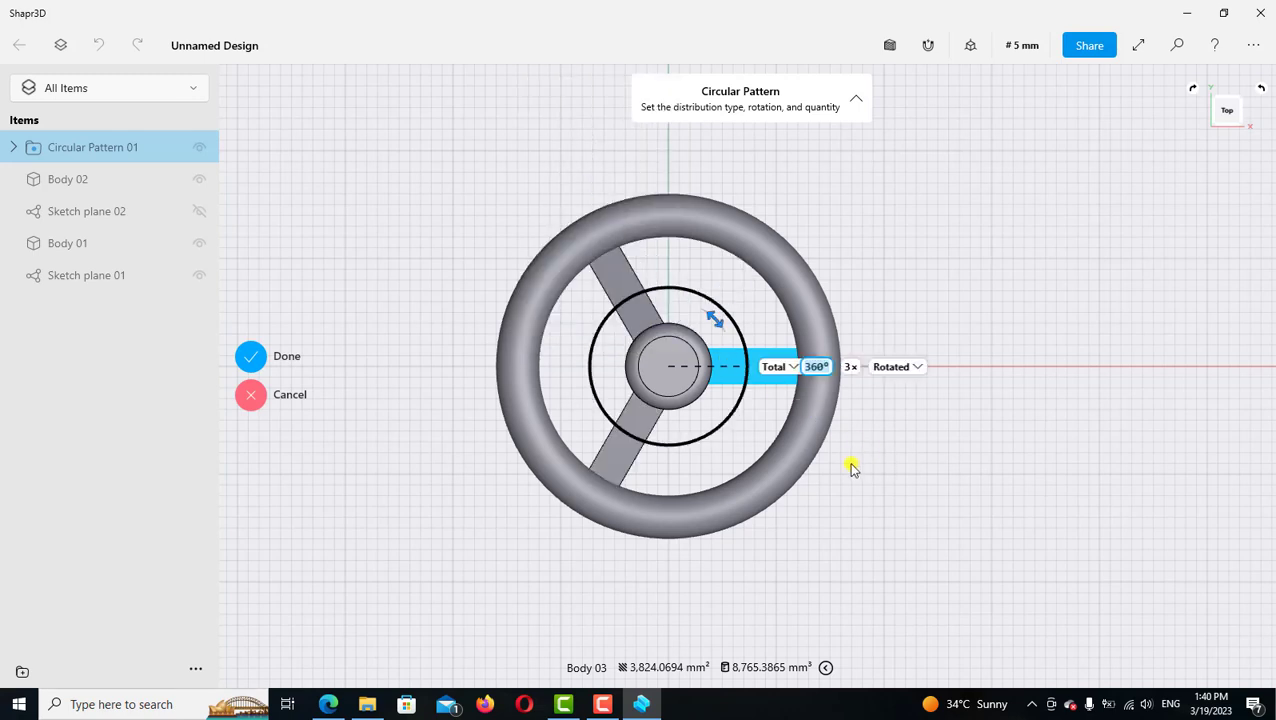
click(325, 360)
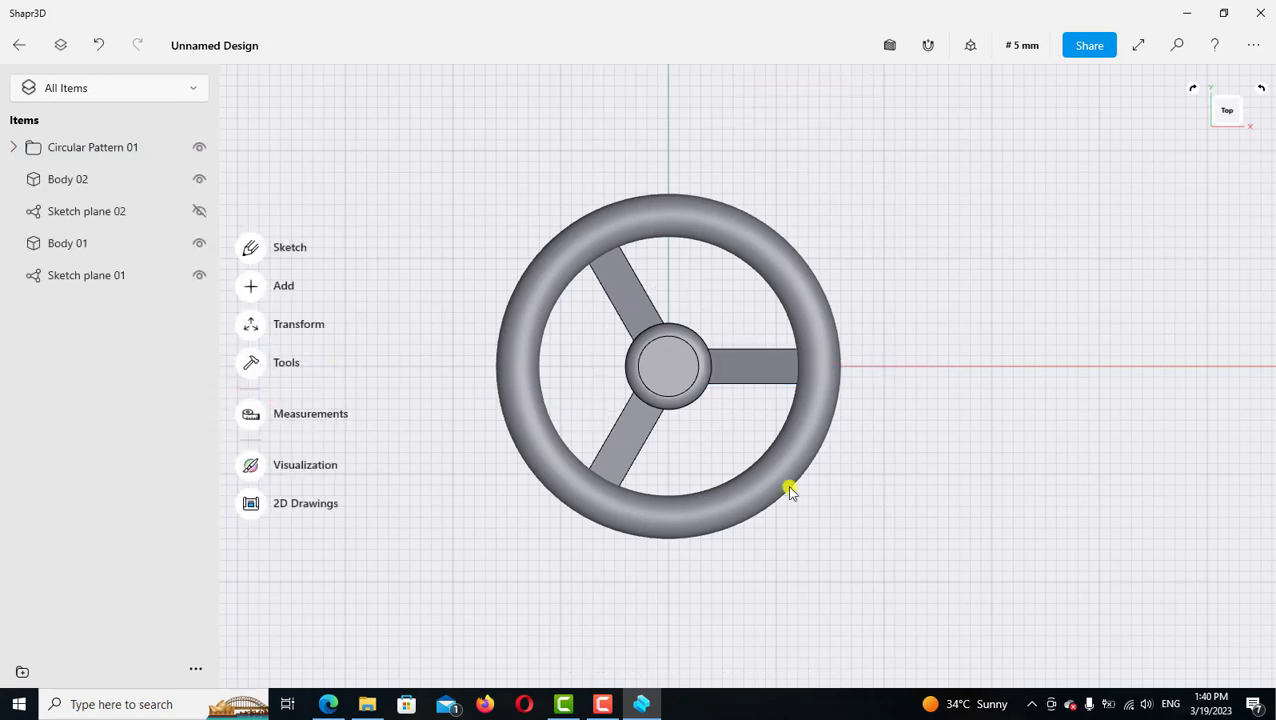
Start a sketch on the hub's end face and show the 40 mm hub circle diameter
scroll(900, 430, down, 2)
scroll(875, 470, down, 2)
mouse_move(849, 527)
right_down()
mouse_move(868, 358)
mouse_move(849, 561)
mouse_move(832, 450)
mouse_move(854, 396)
mouse_move(790, 505)
mouse_move(815, 407)
right_up()
scroll(780, 385, up, 2)
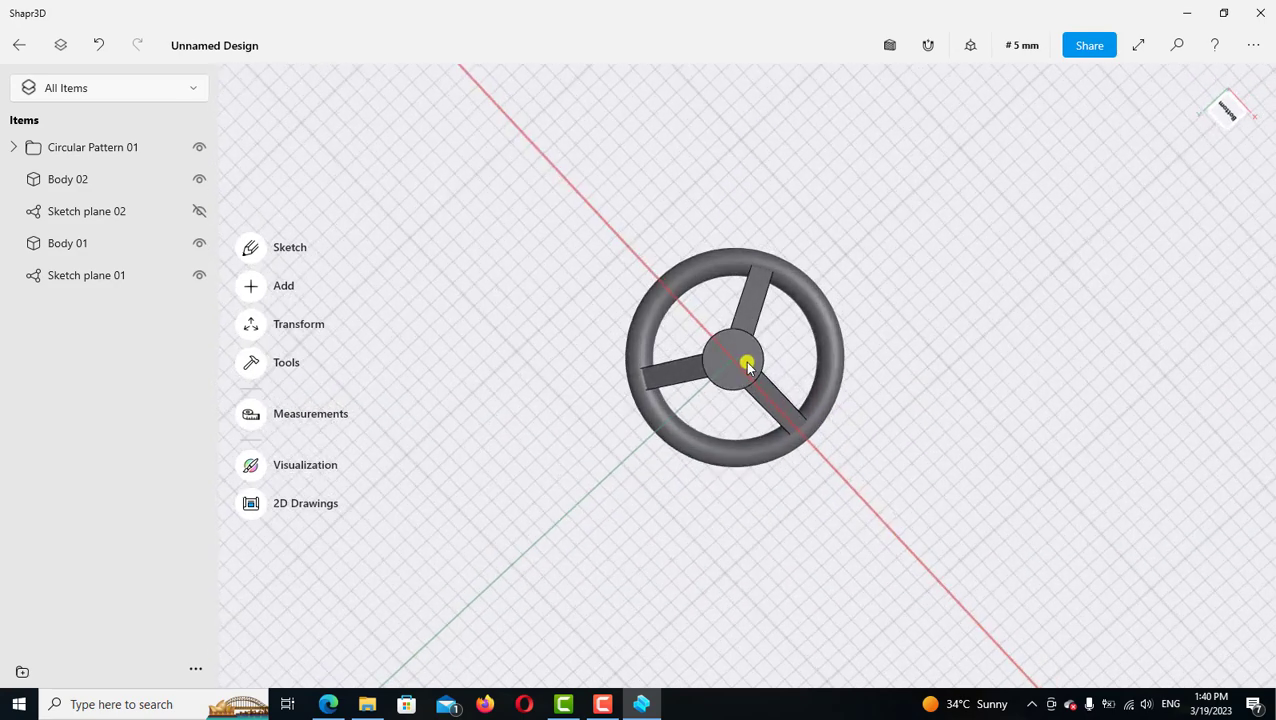
double_click(747, 350)
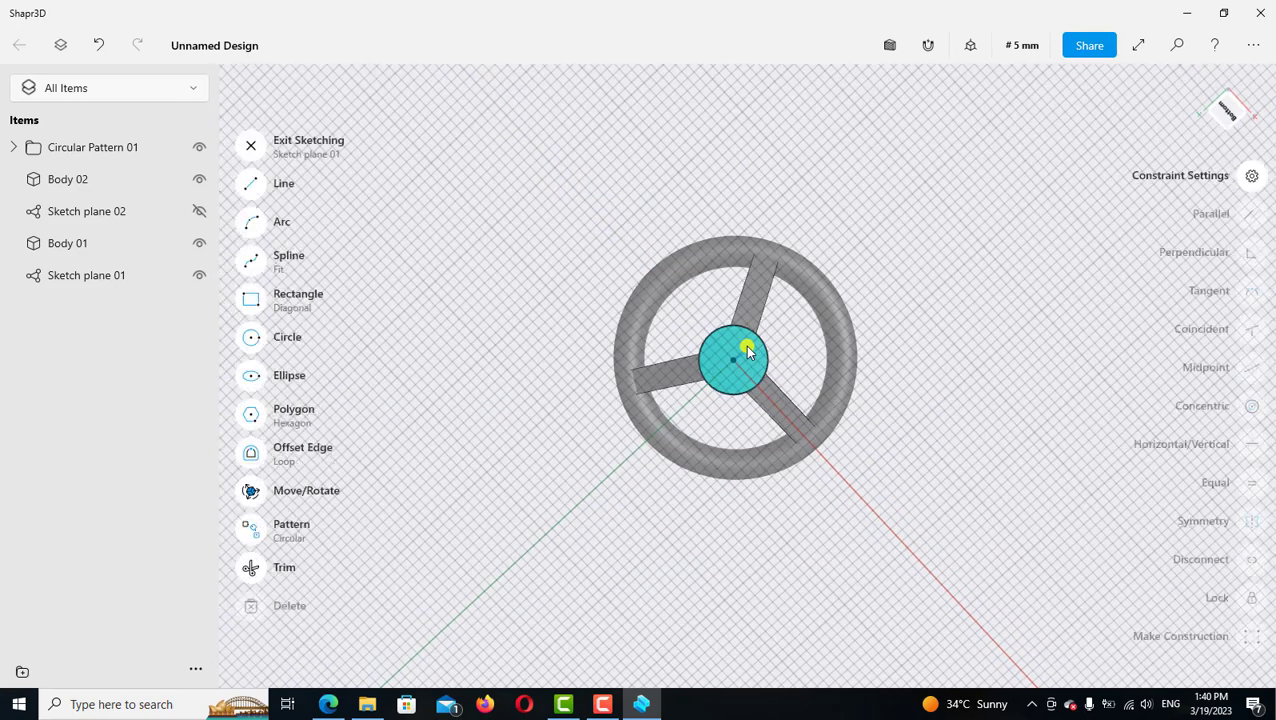
scroll(727, 313, down, 3)
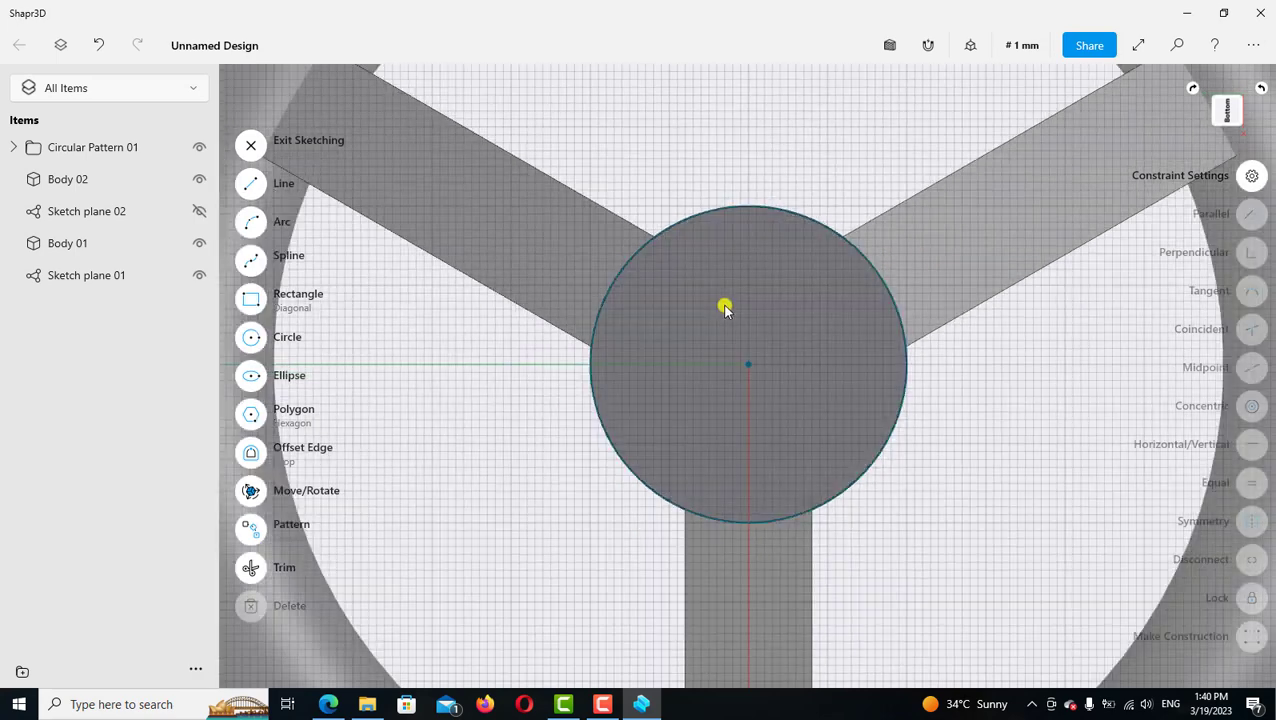
scroll(727, 310, down, 2)
click(648, 320)
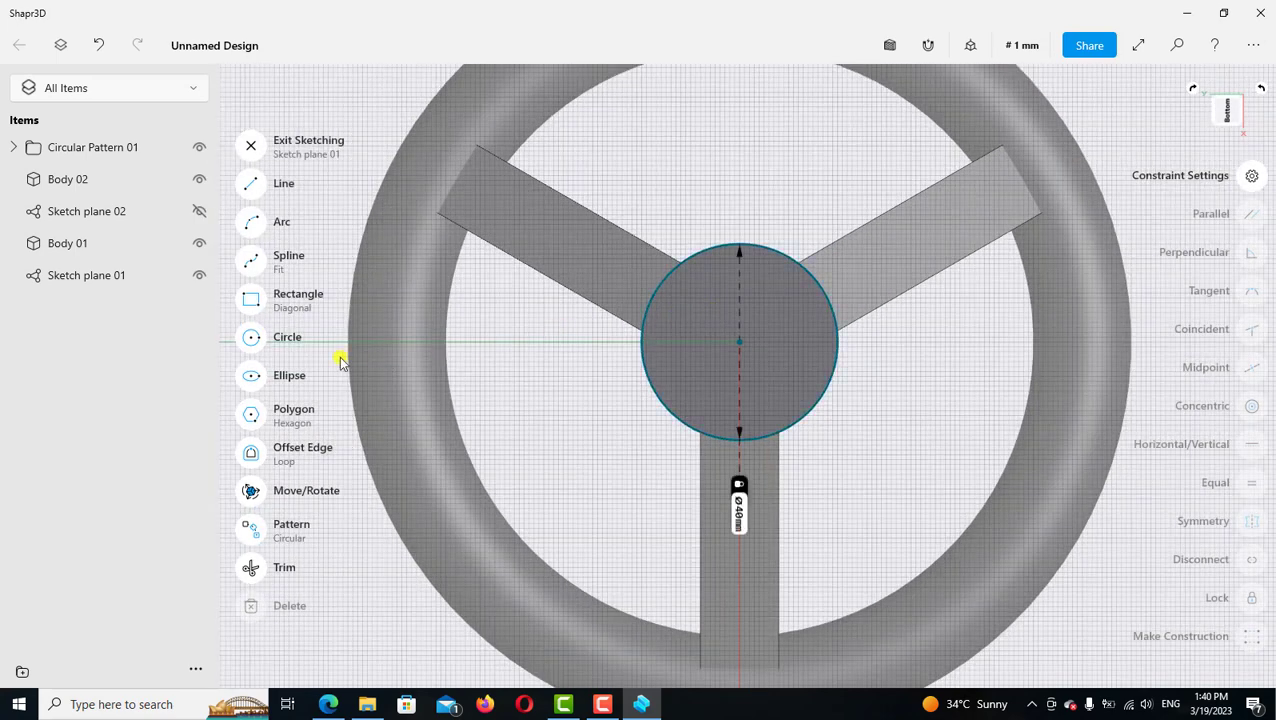
Draw a 16 mm circle concentric with the hub centre and exit sketching
click(251, 338)
scroll(740, 335, up, 2)
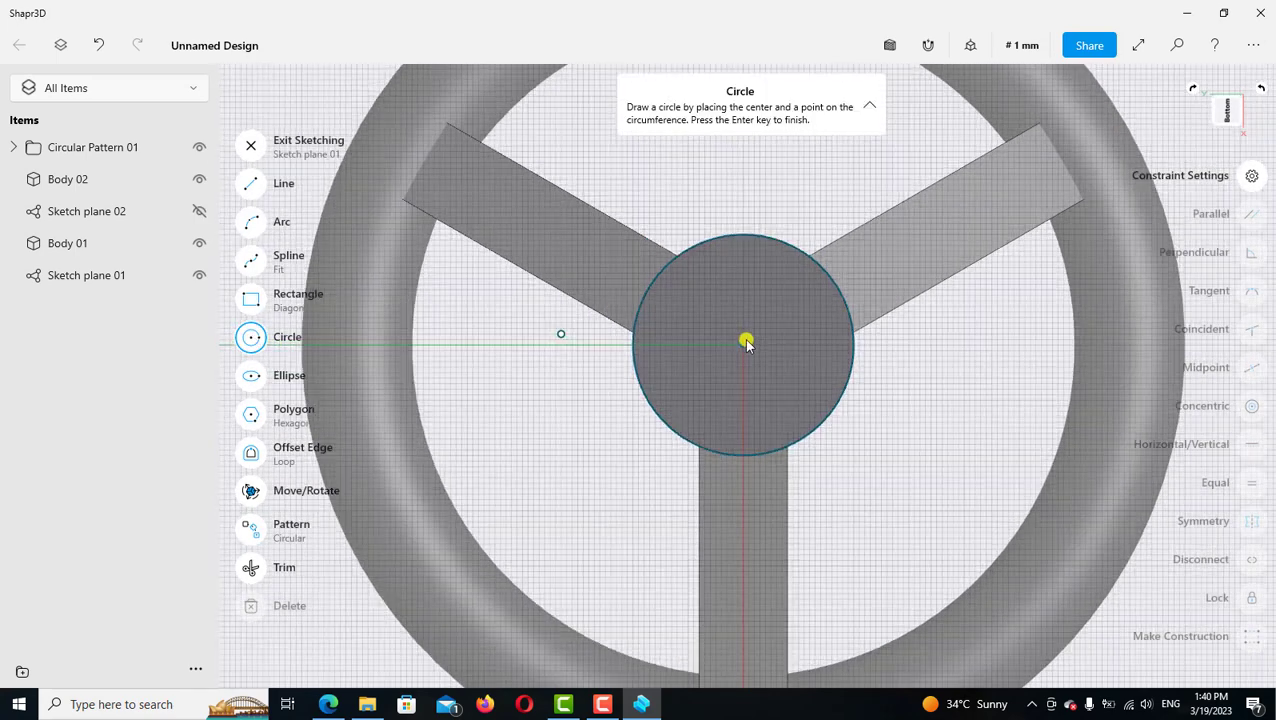
click(744, 348)
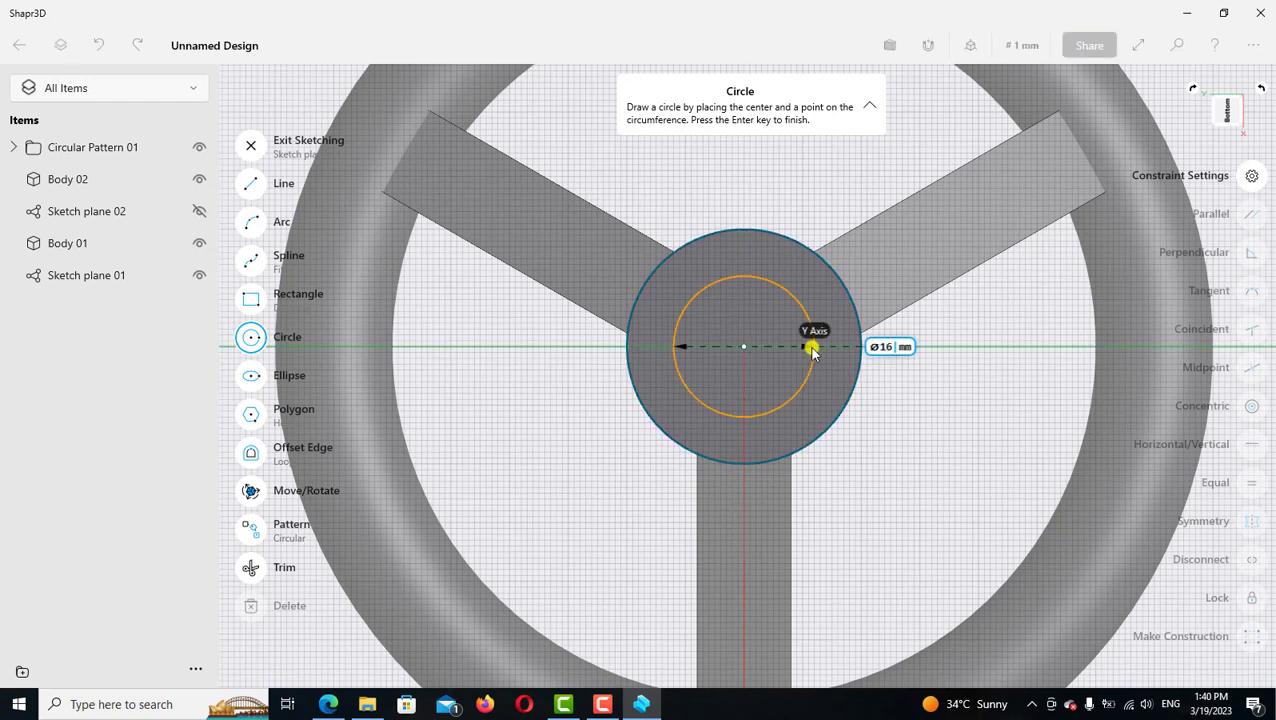
click(811, 348)
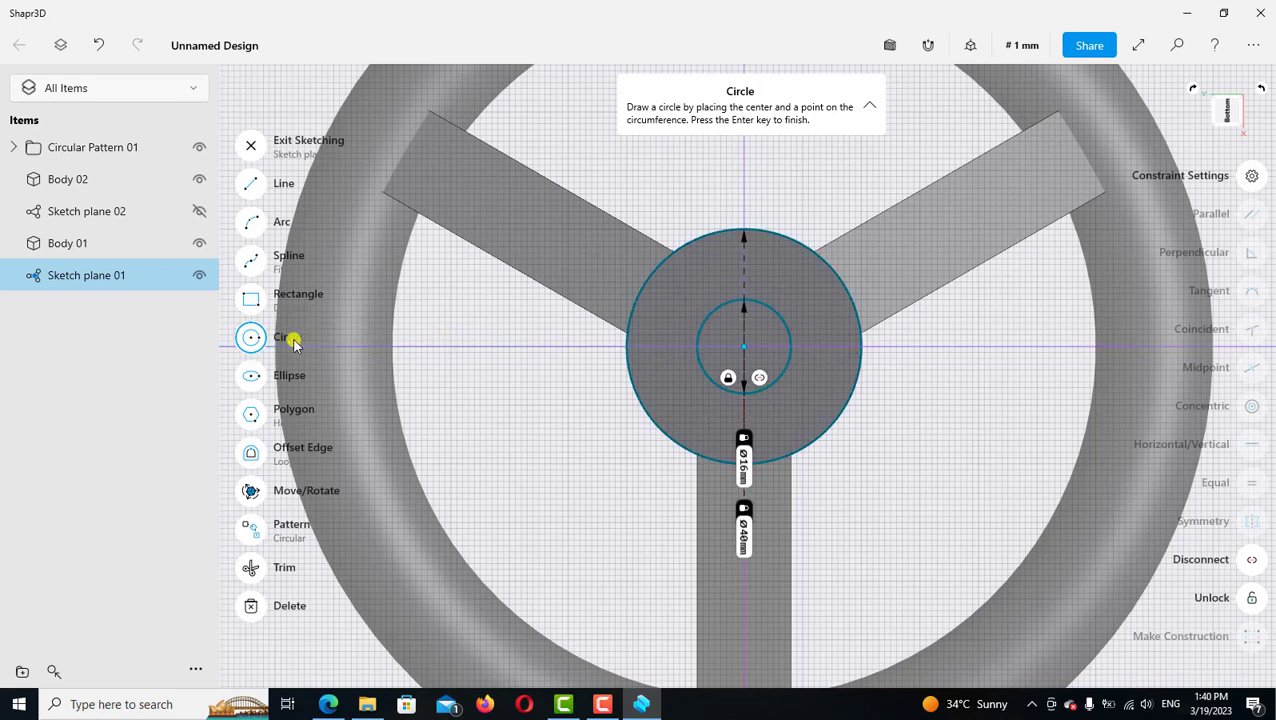
click(254, 340)
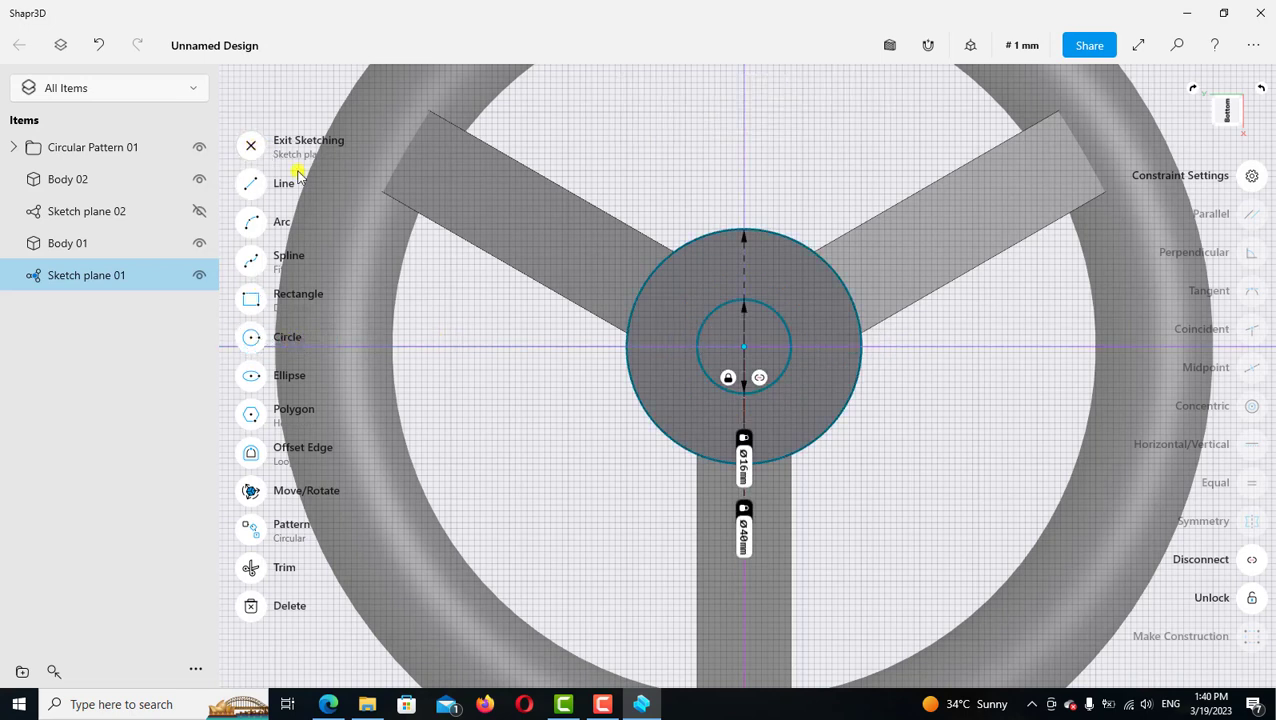
click(290, 148)
scroll(607, 236, down, 5)
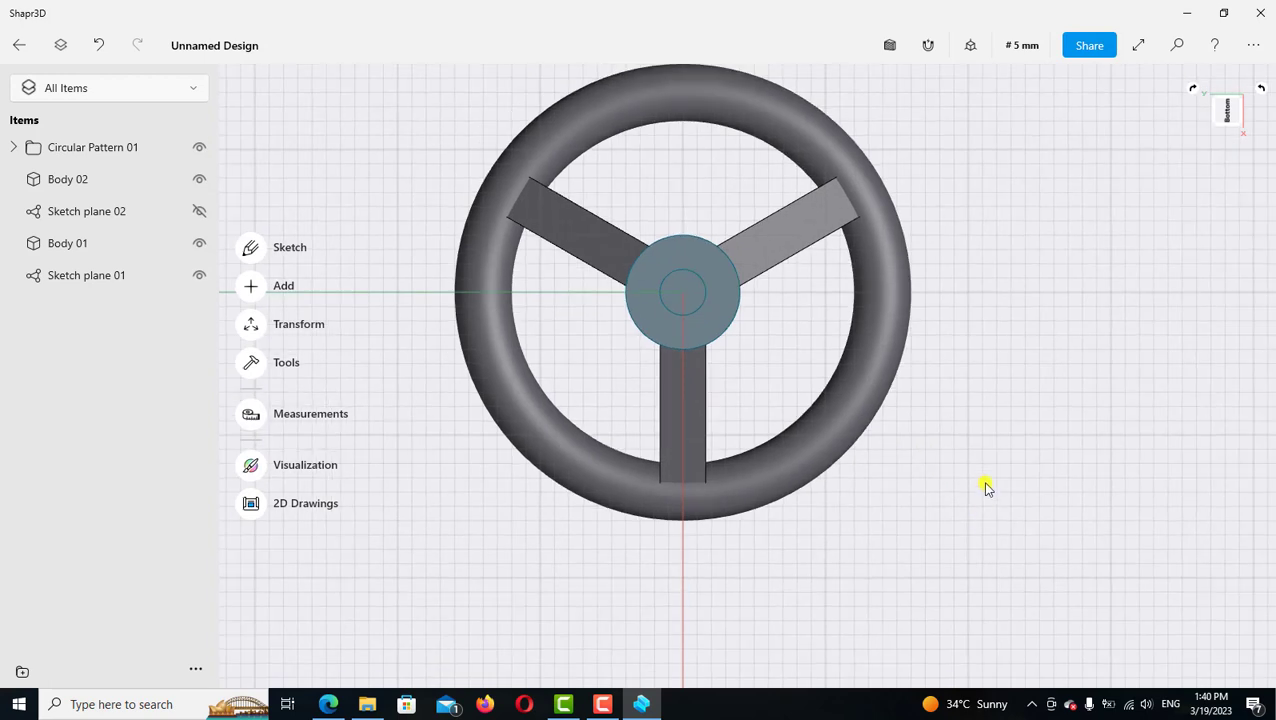
Extrude the 16 mm hub circle 22 mm down into the hub as a cut
mouse_move(997, 421)
right_down()
mouse_move(1002, 404)
mouse_move(771, 358)
mouse_move(660, 297)
right_up()
click(618, 266)
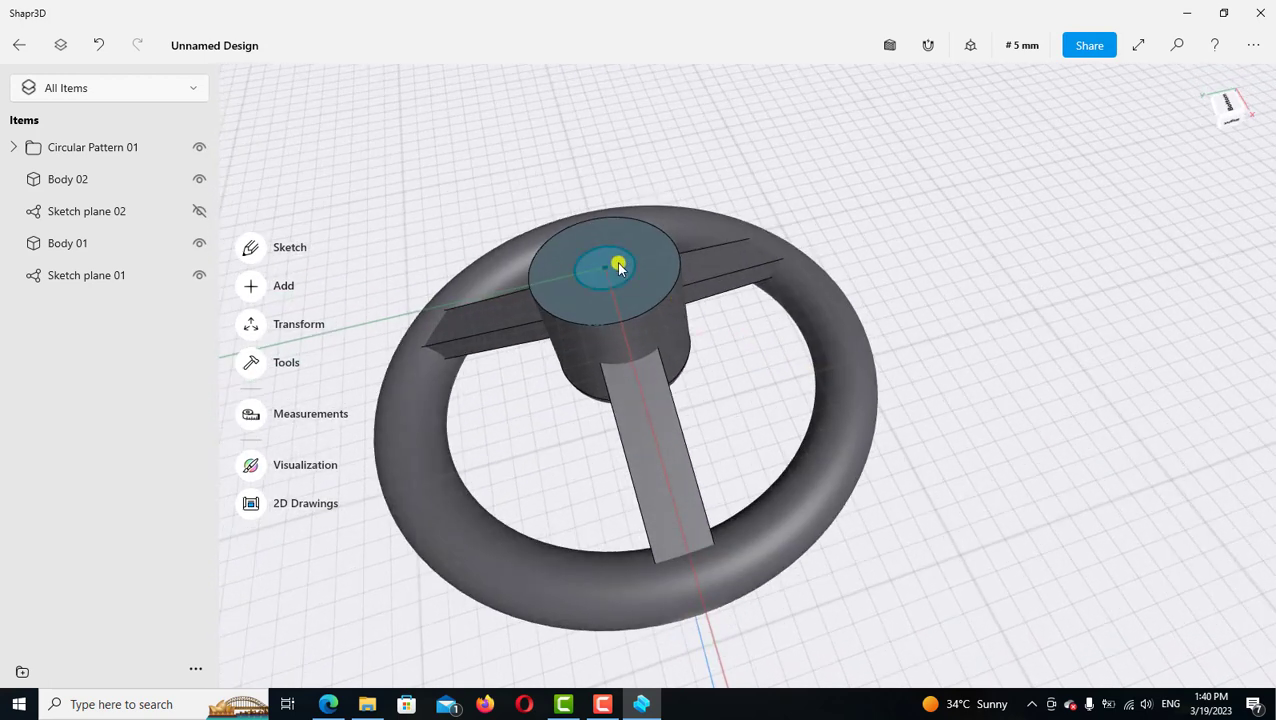
click(618, 266)
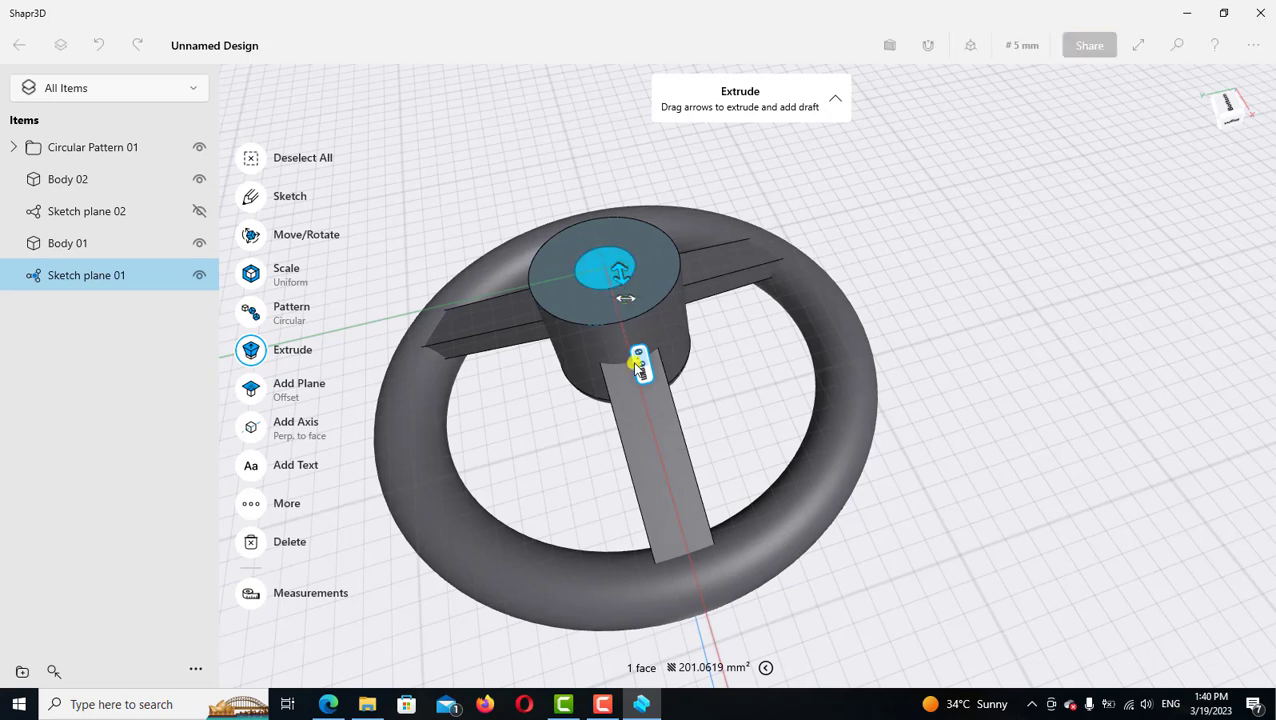
drag(621, 277, 634, 366)
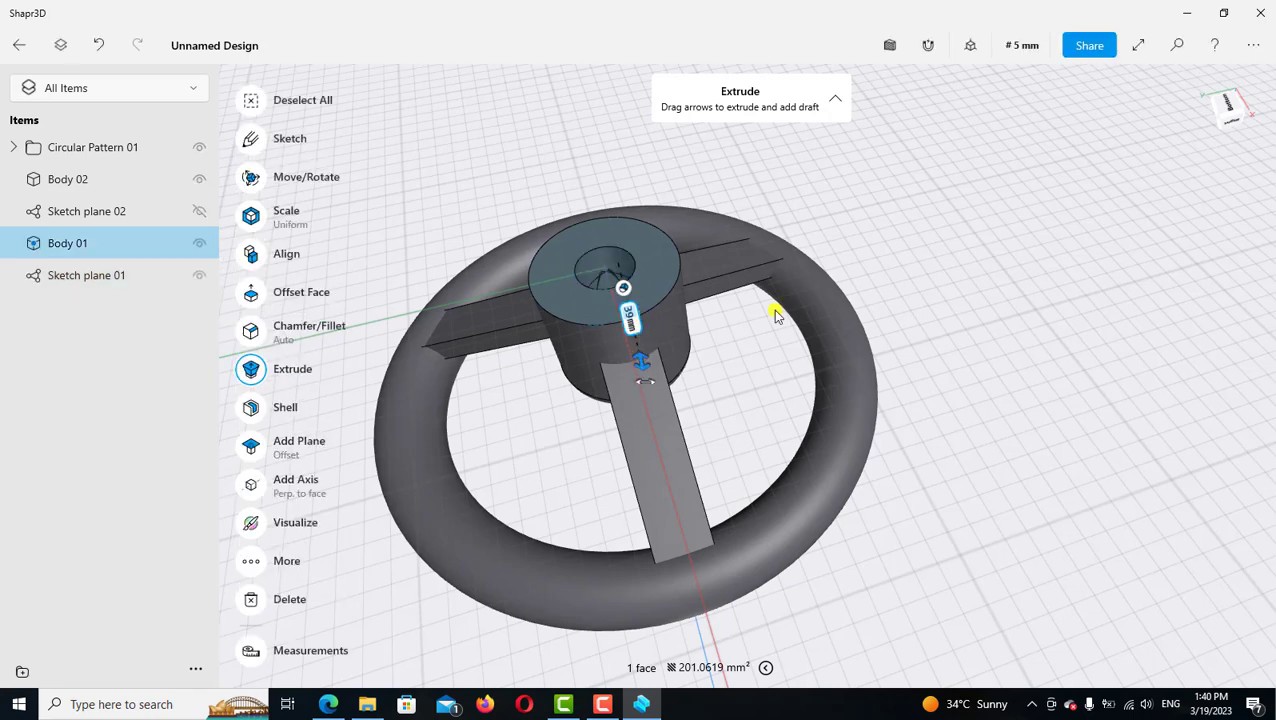
mouse_move(982, 336)
right_down()
mouse_move(984, 292)
mouse_move(884, 336)
right_up()
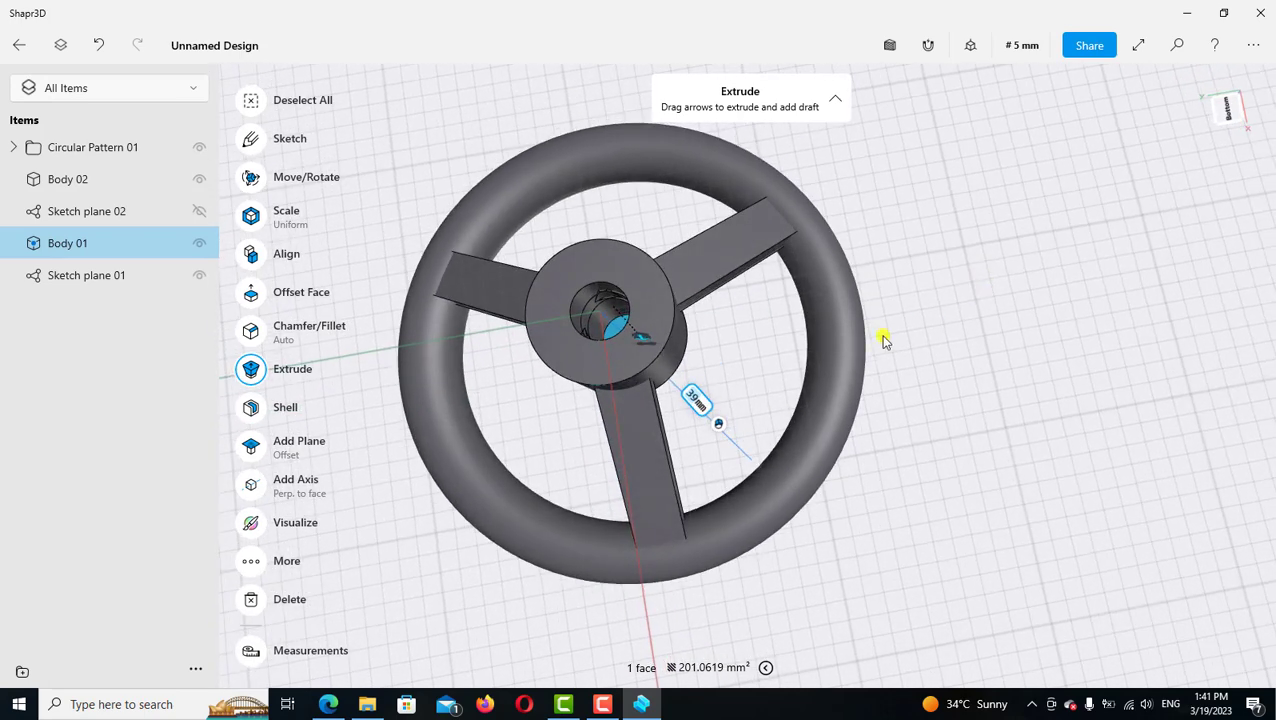
click(692, 400)
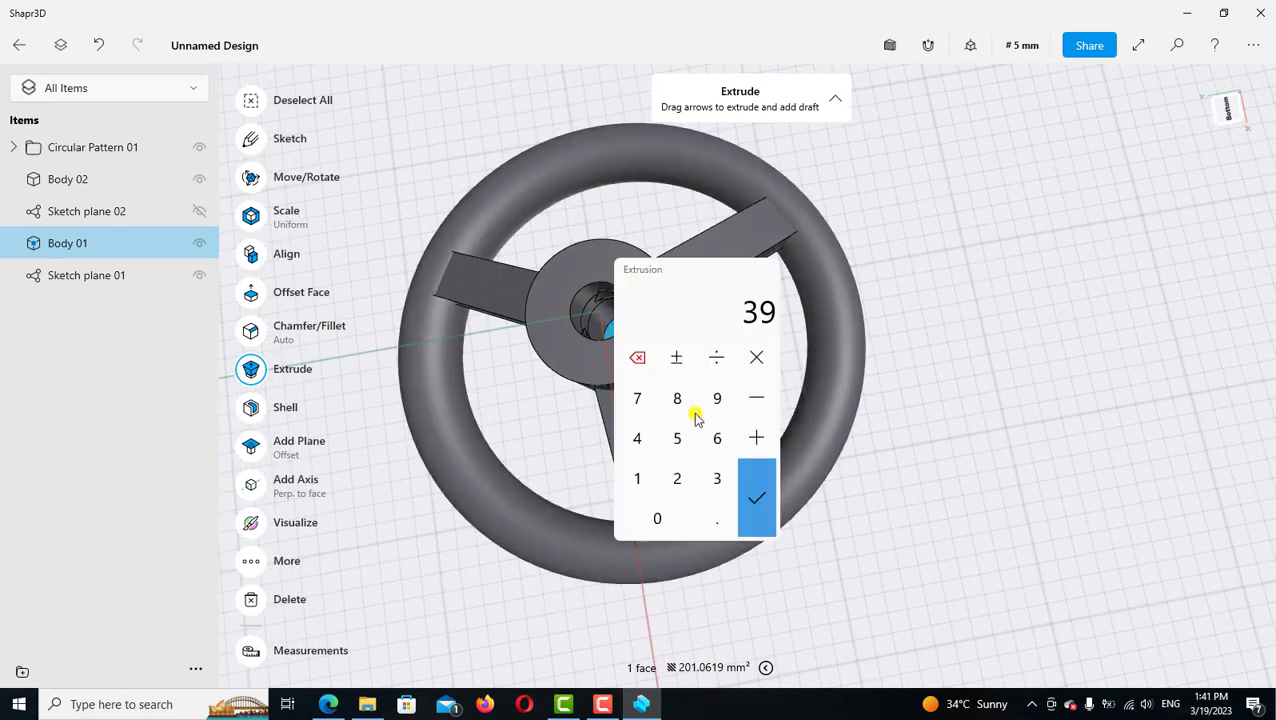
click(678, 484)
click(752, 502)
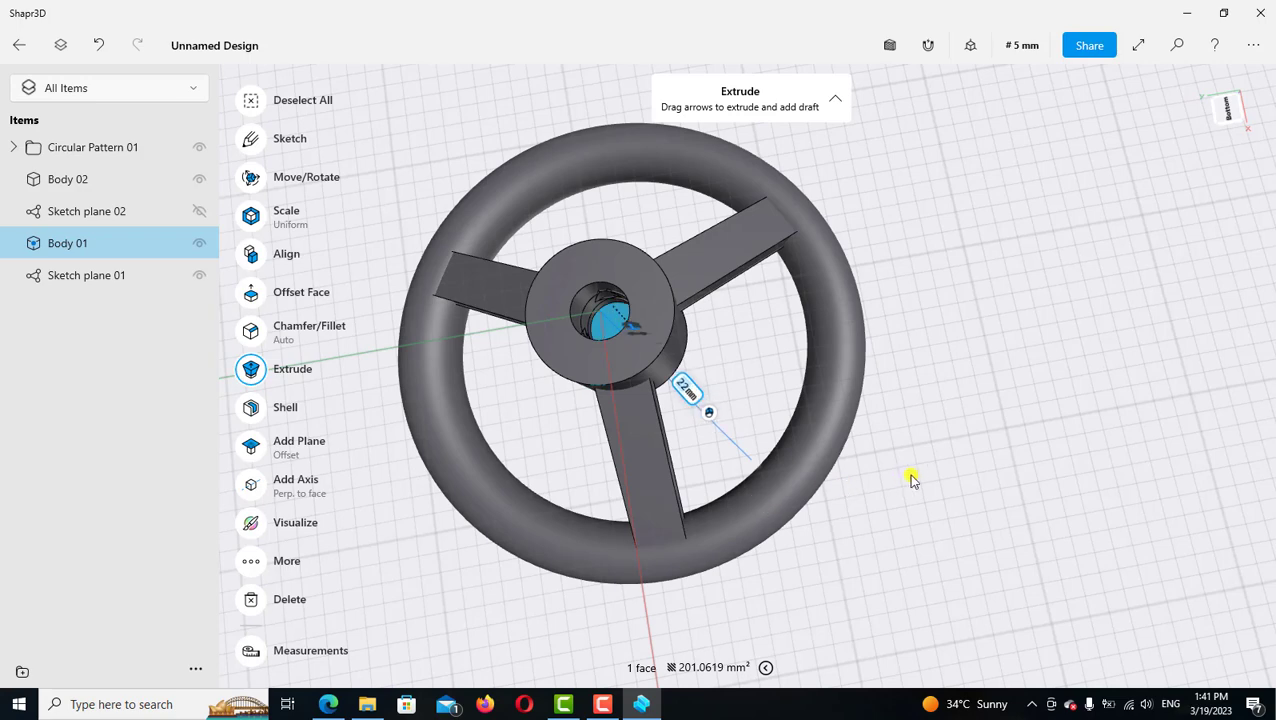
click(997, 462)
right_drag(985, 359, 1036, 335)
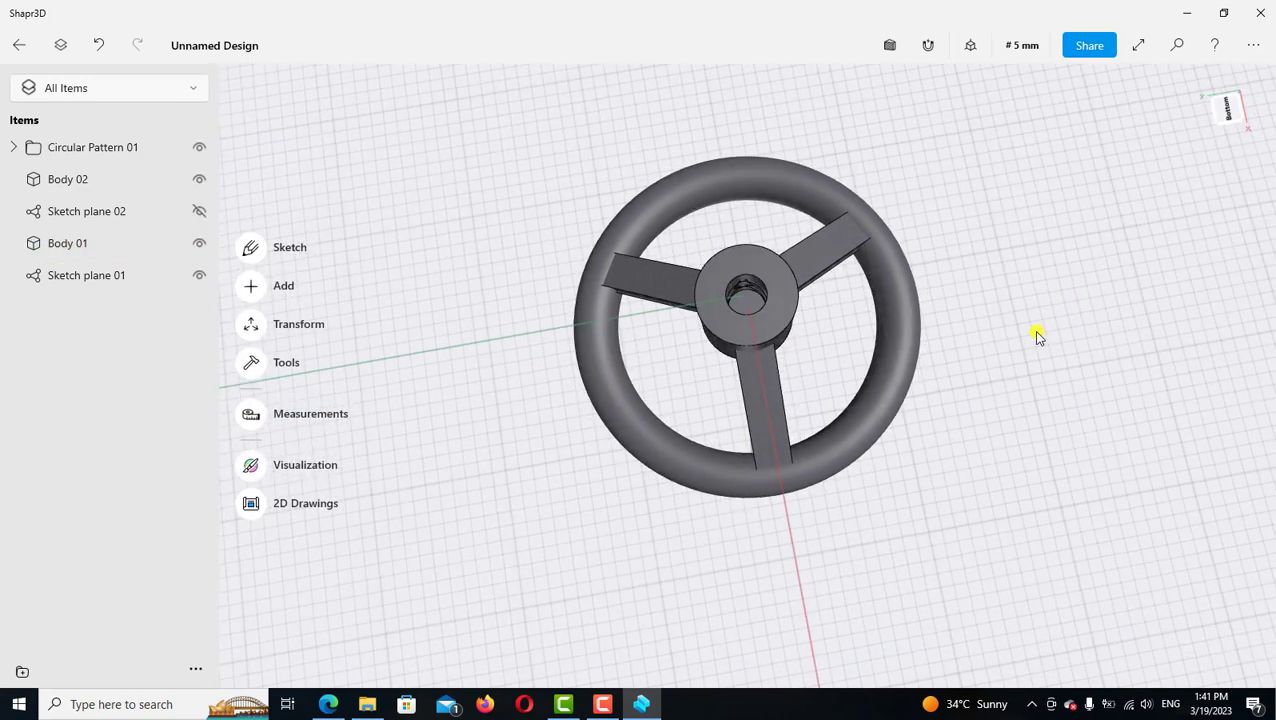
Union Body 01, Body 02 and Circular Pattern 01 into one body
click(105, 250)
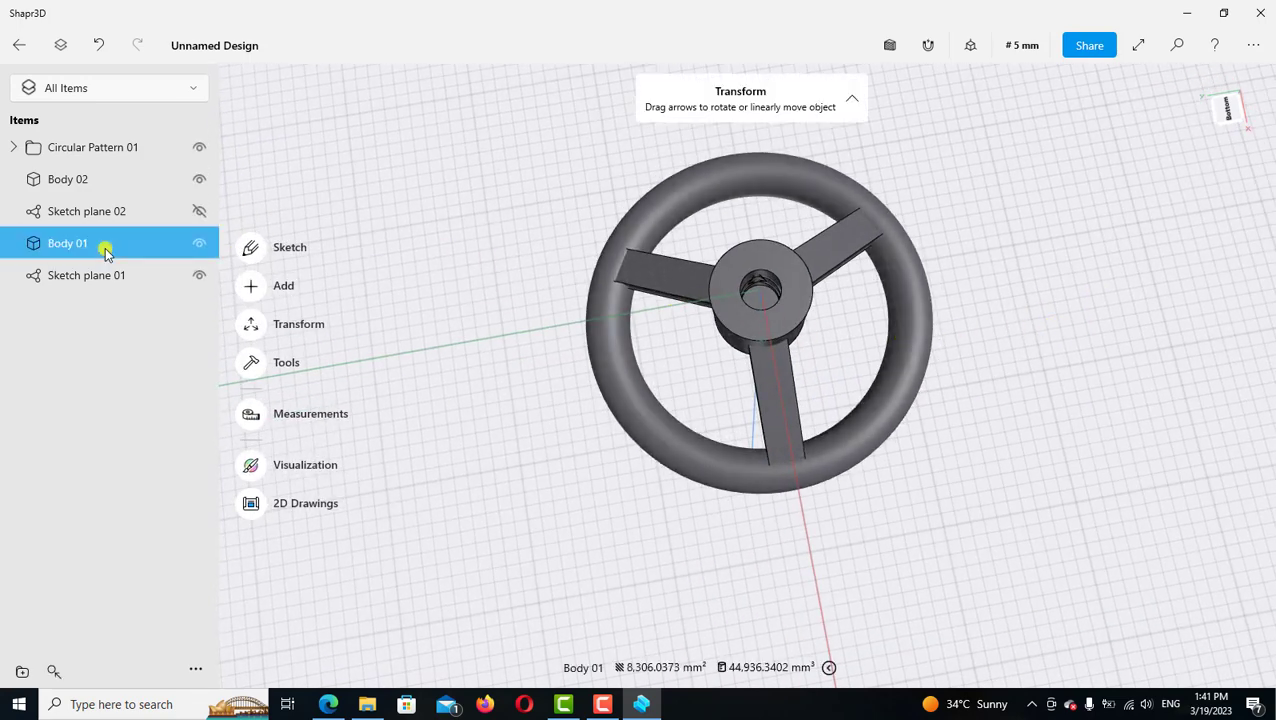
click(103, 180)
click(113, 150)
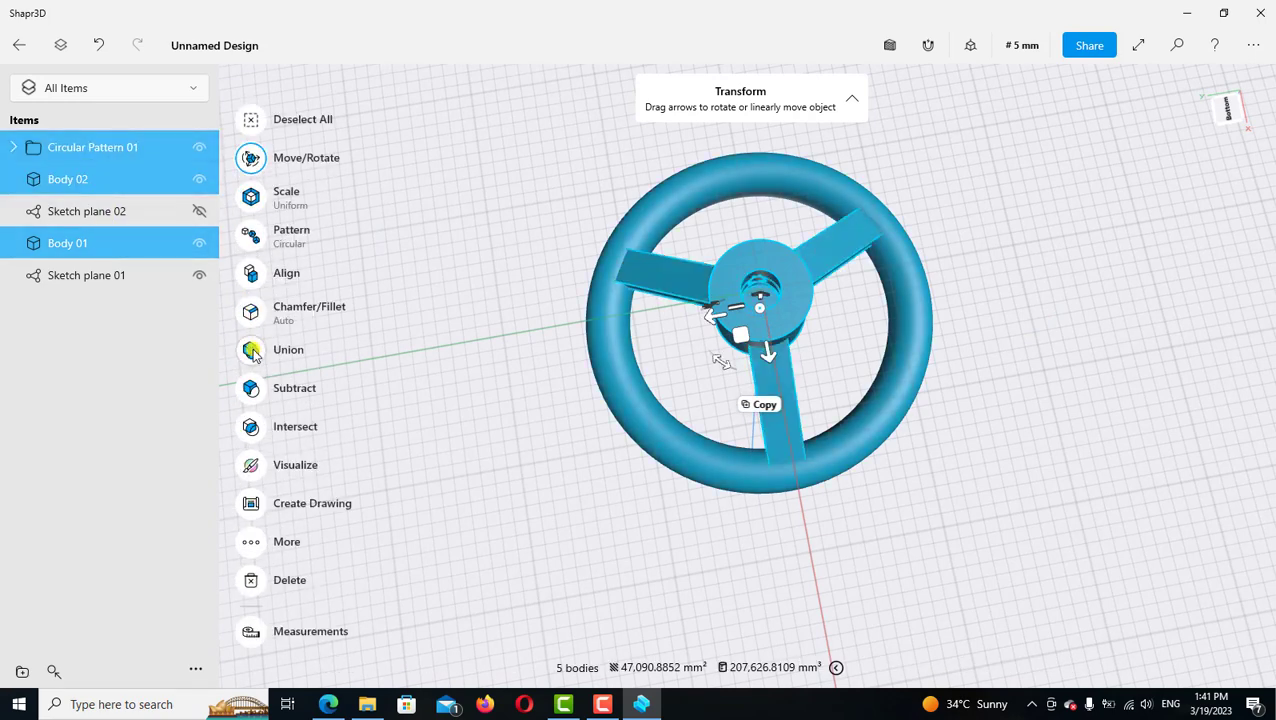
click(253, 350)
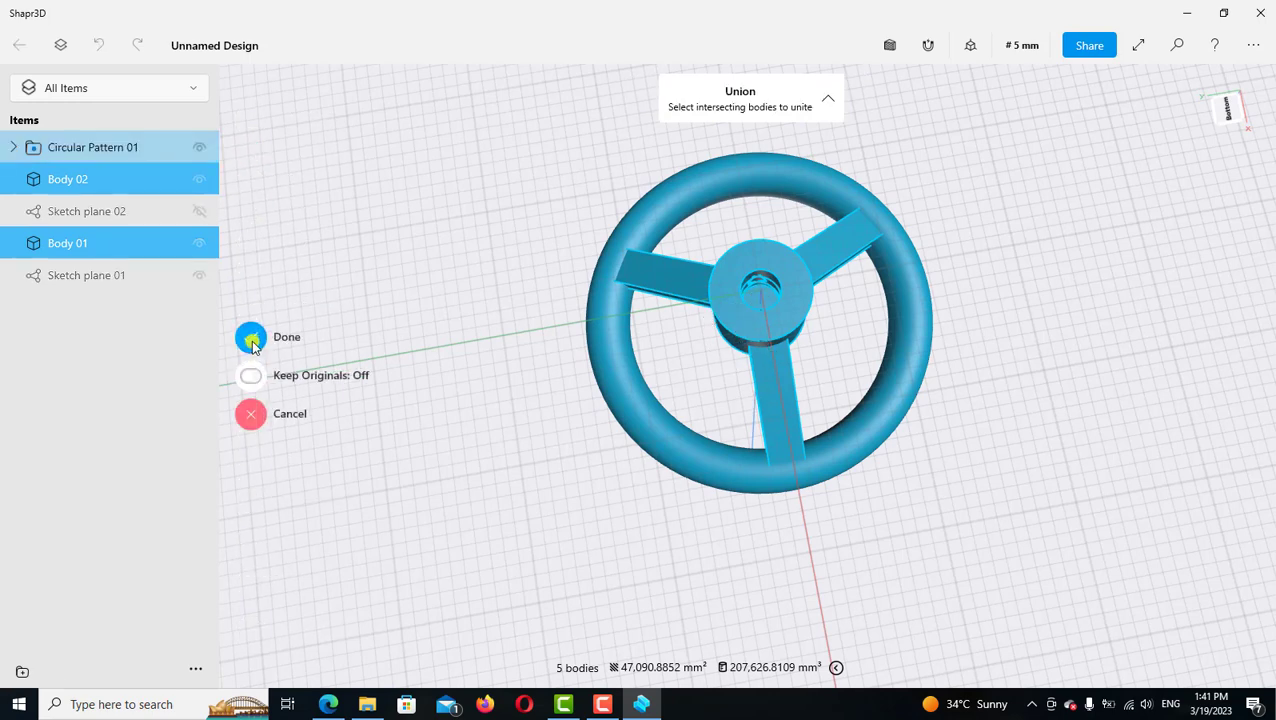
click(251, 339)
Orbit to inspect the merged wheel, then reset to the Default View
scroll(690, 420, down, 2)
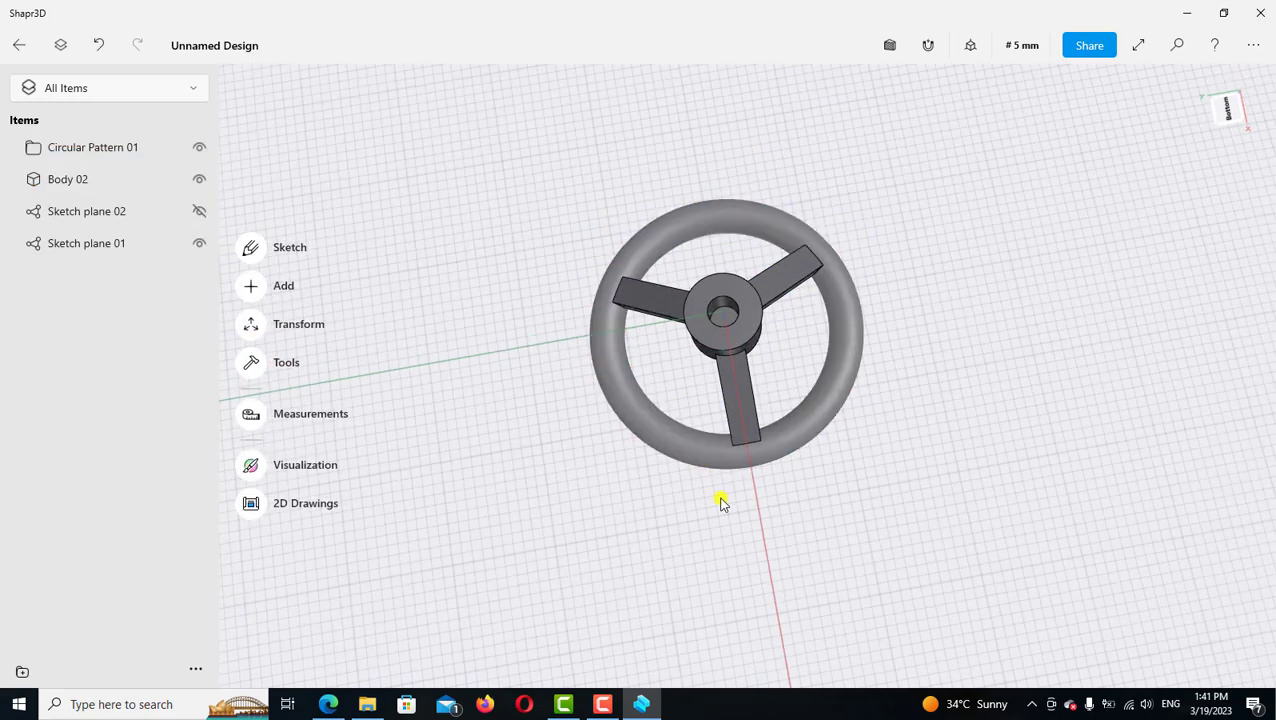
mouse_move(791, 487)
right_down()
mouse_move(738, 585)
mouse_move(980, 280)
right_up()
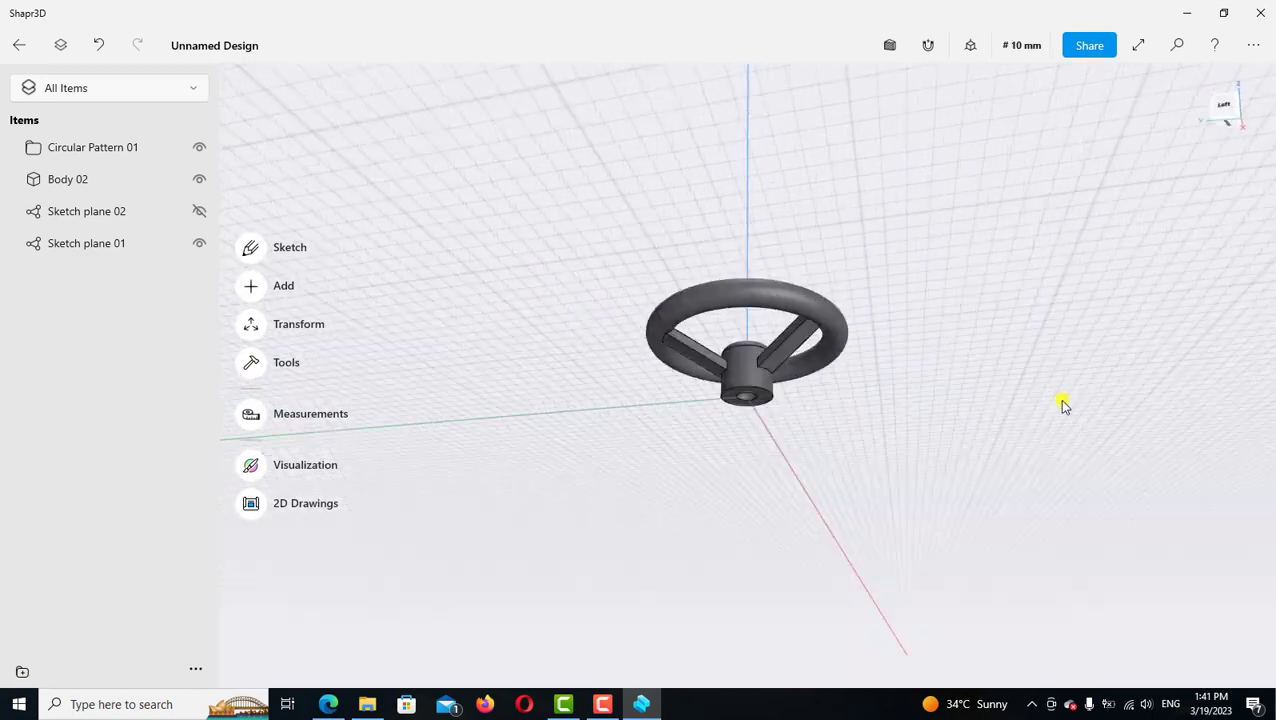
click(970, 45)
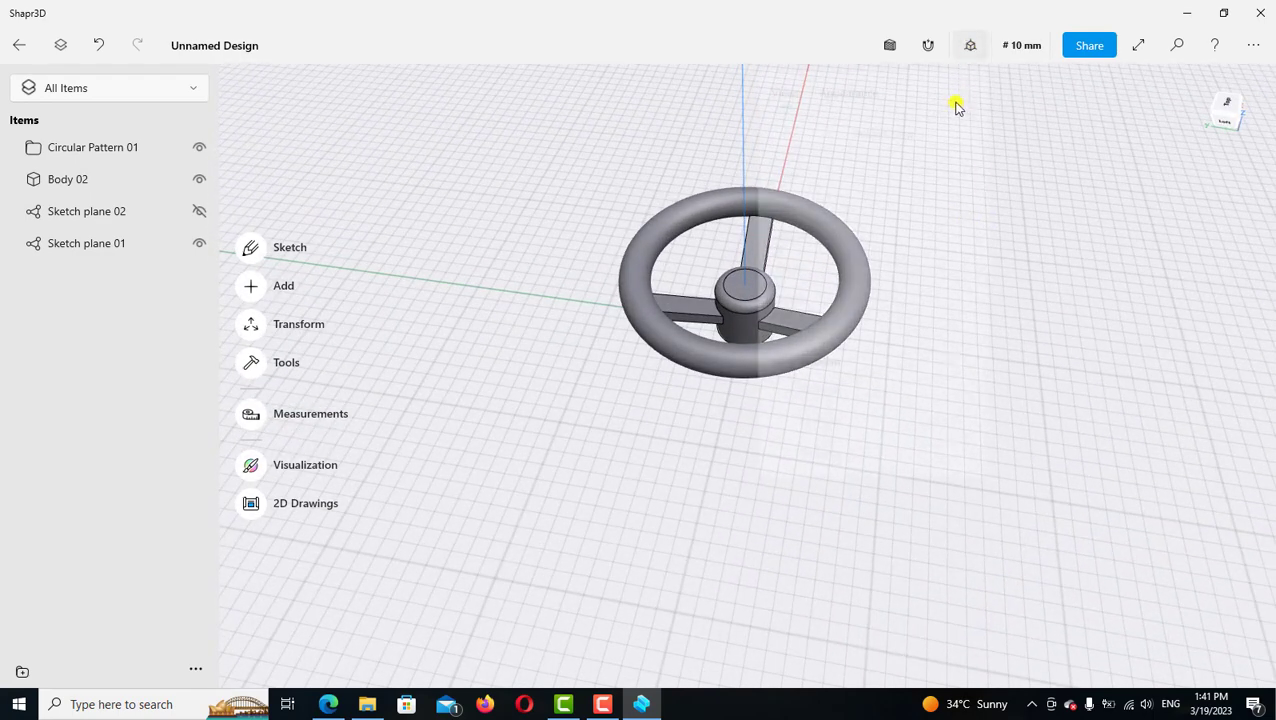
click(937, 125)
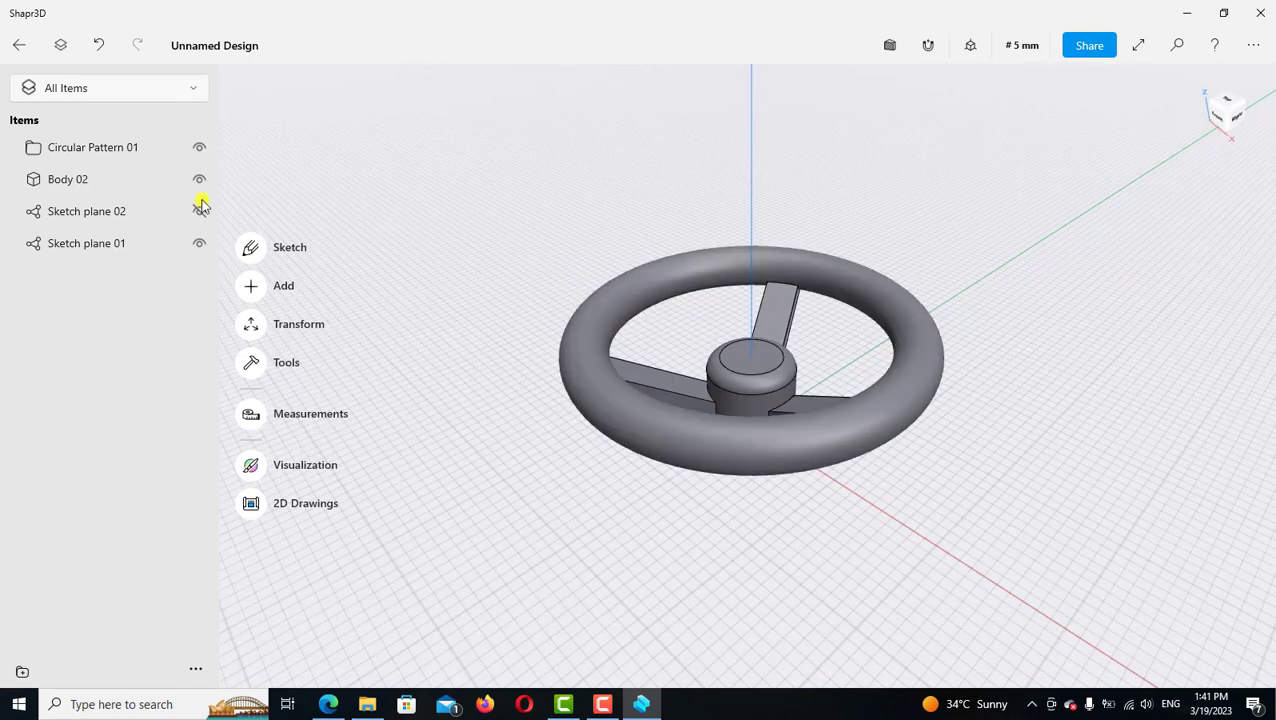
Colour the united wheel Body 02 red (#DE3737) in Visualize and return to modelling
click(118, 180)
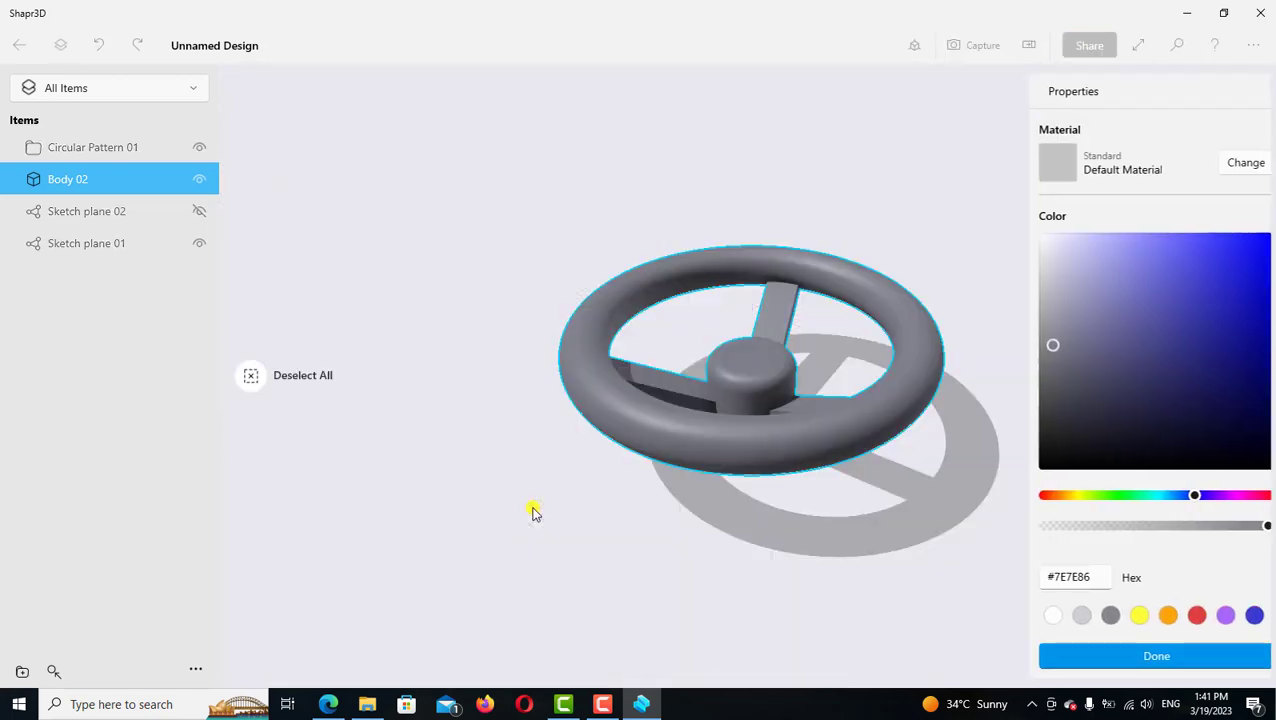
click(1181, 613)
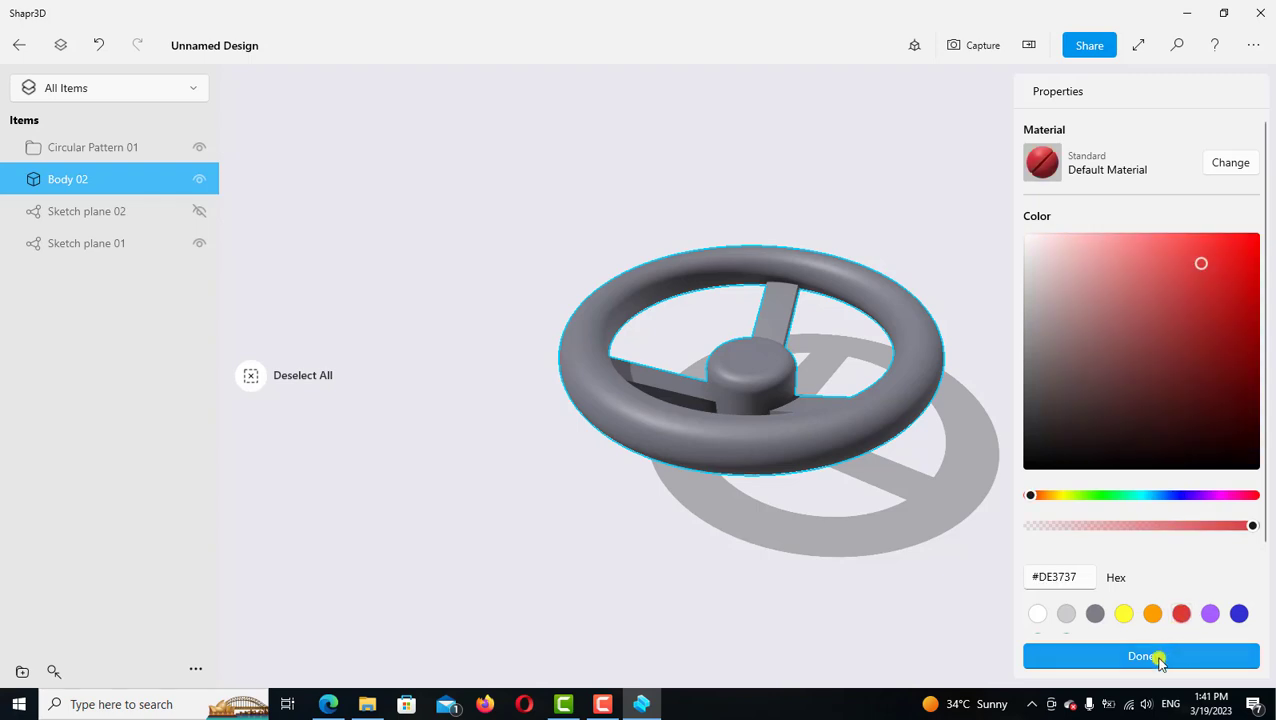
click(584, 545)
click(440, 432)
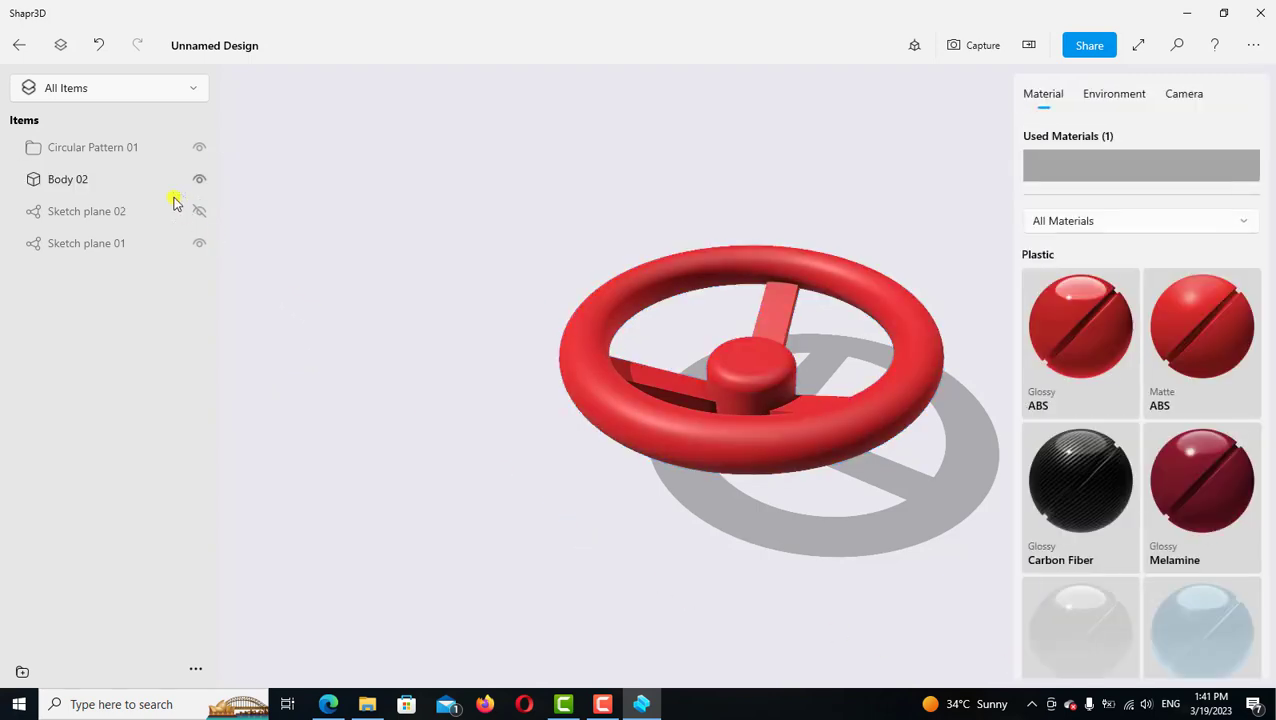
click(19, 46)
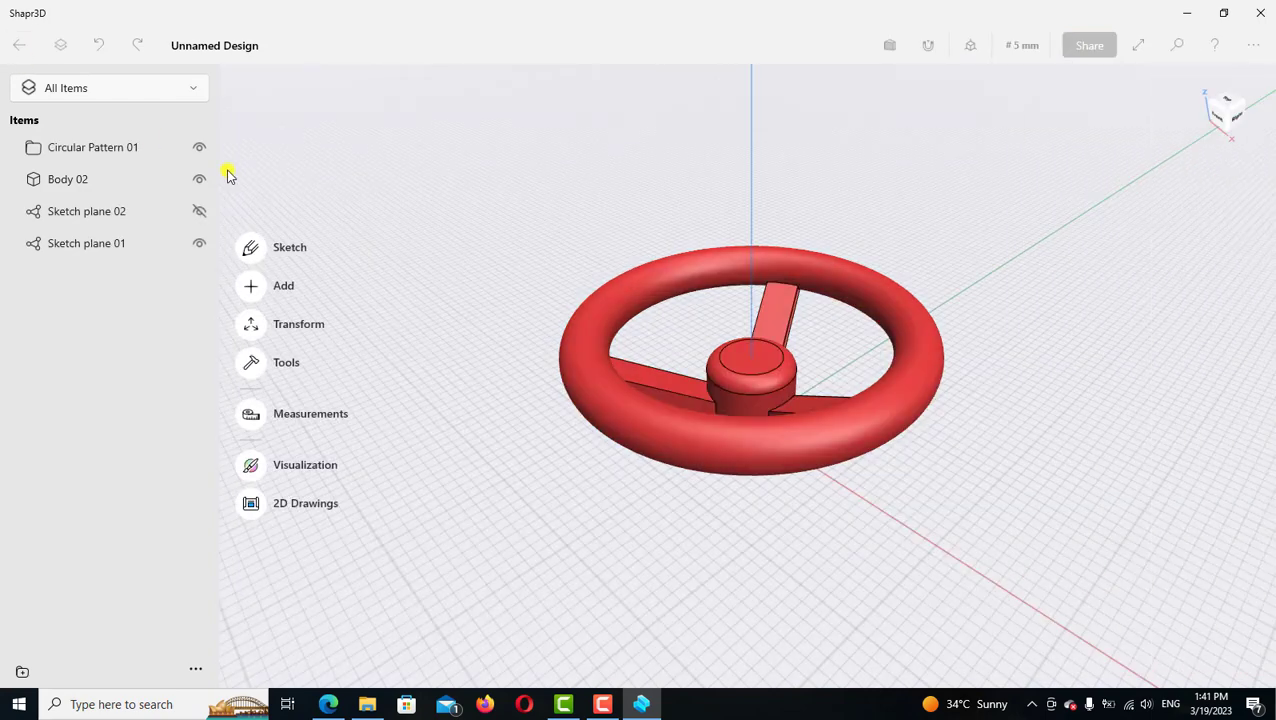
From below the wheel, select the bore hole's end face and inner wall, then enter Visualize
mouse_move(653, 452)
right_down()
mouse_move(726, 498)
mouse_move(729, 399)
mouse_move(757, 511)
mouse_move(780, 336)
right_up()
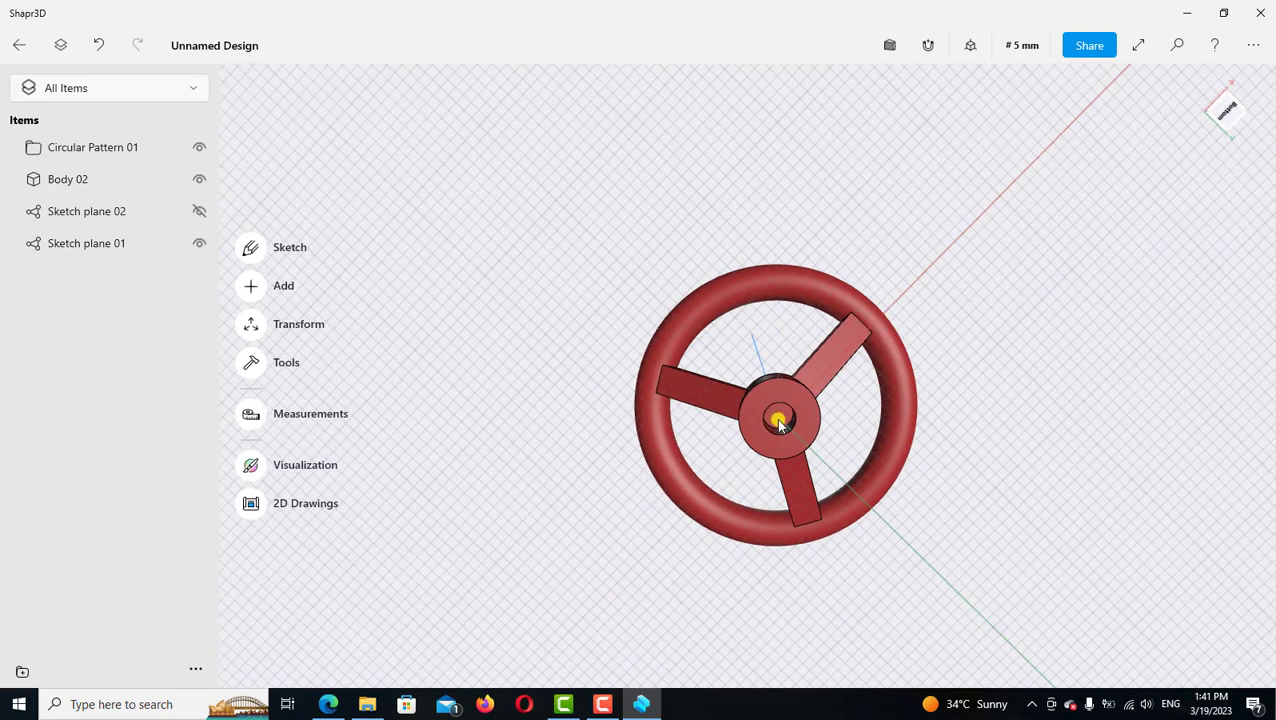
scroll(779, 428, up, 5)
scroll(779, 428, up, 1)
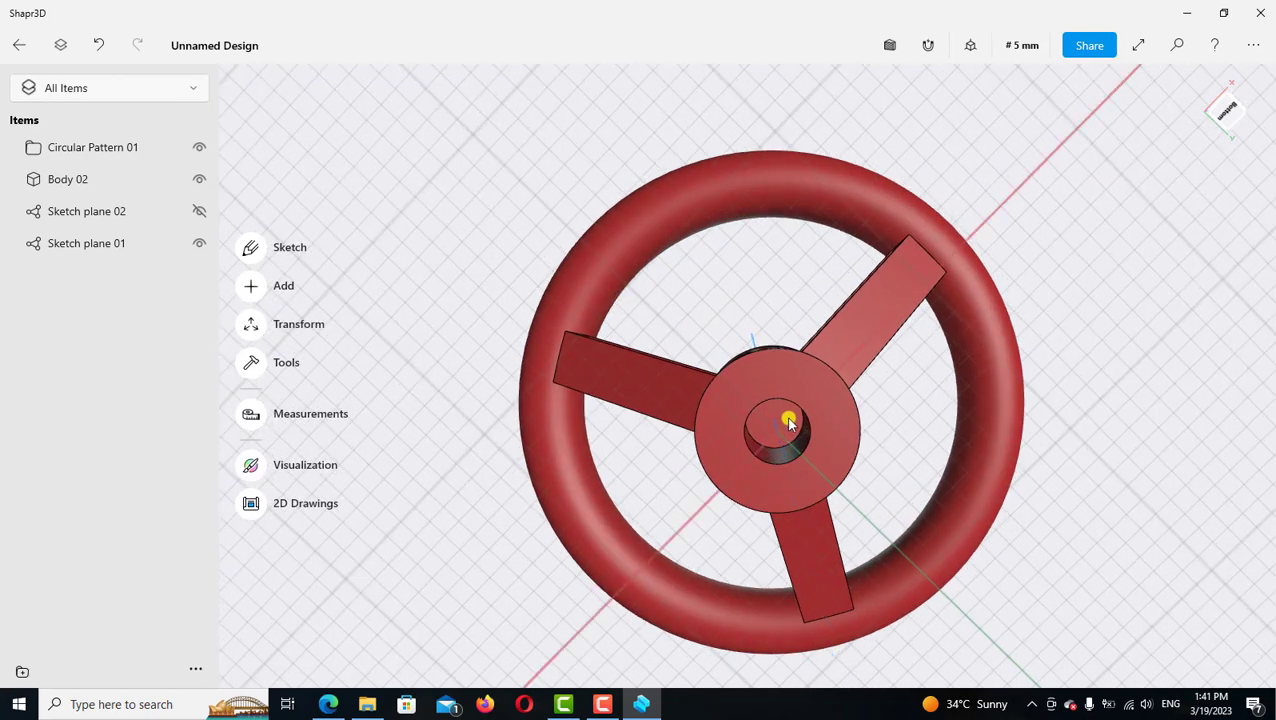
click(783, 413)
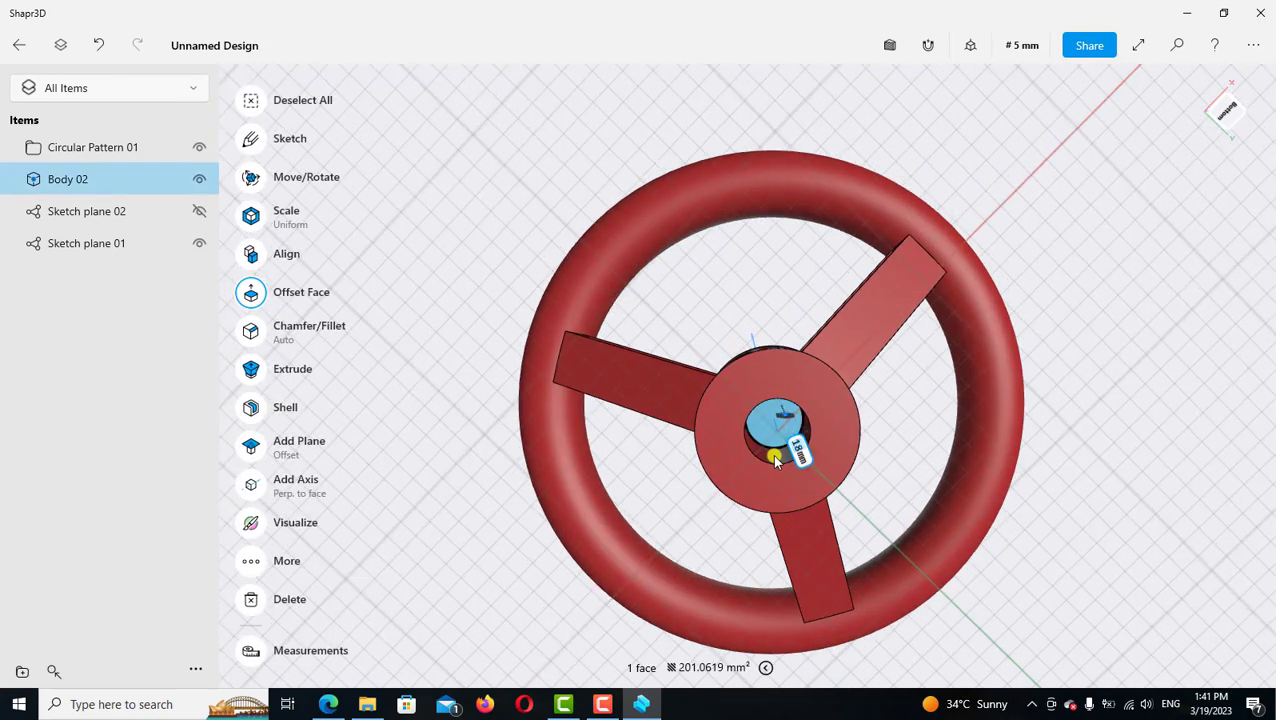
click(773, 457)
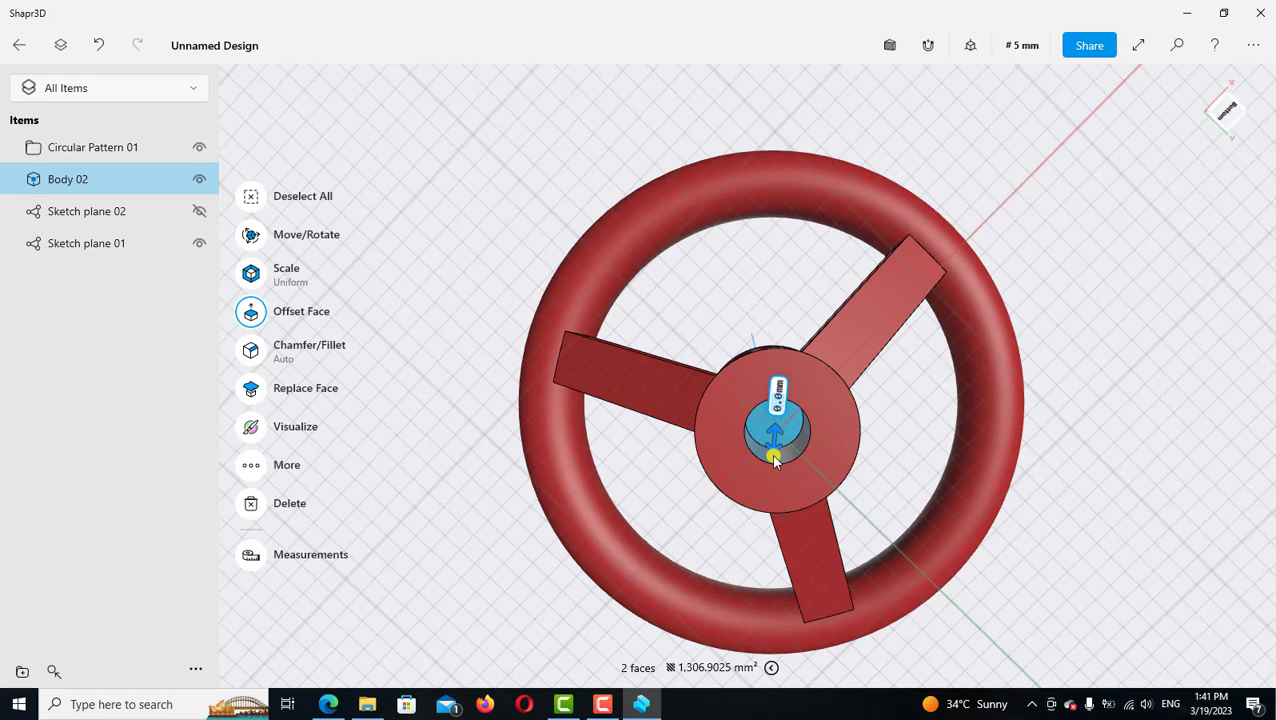
click(251, 428)
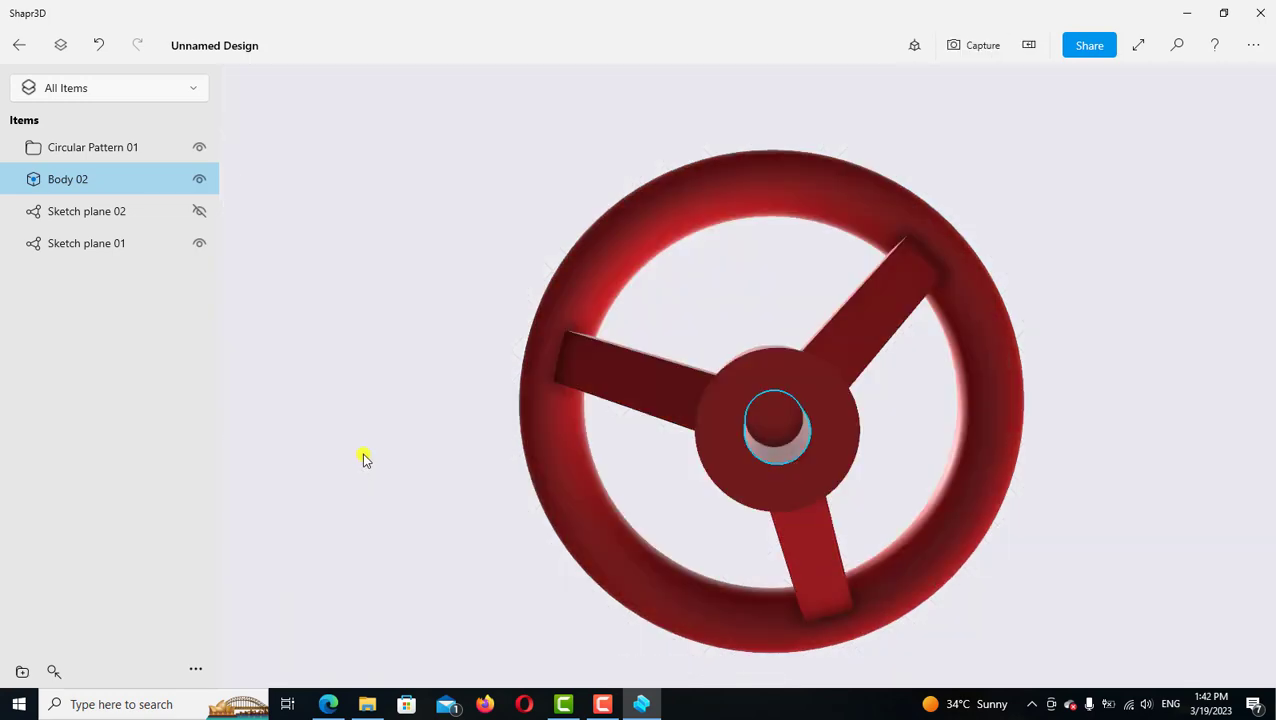
Apply the cyan #00CEFF colour to the bore hole faces, confirm it, and exit the rendered view
scroll(1190, 560, down, 2)
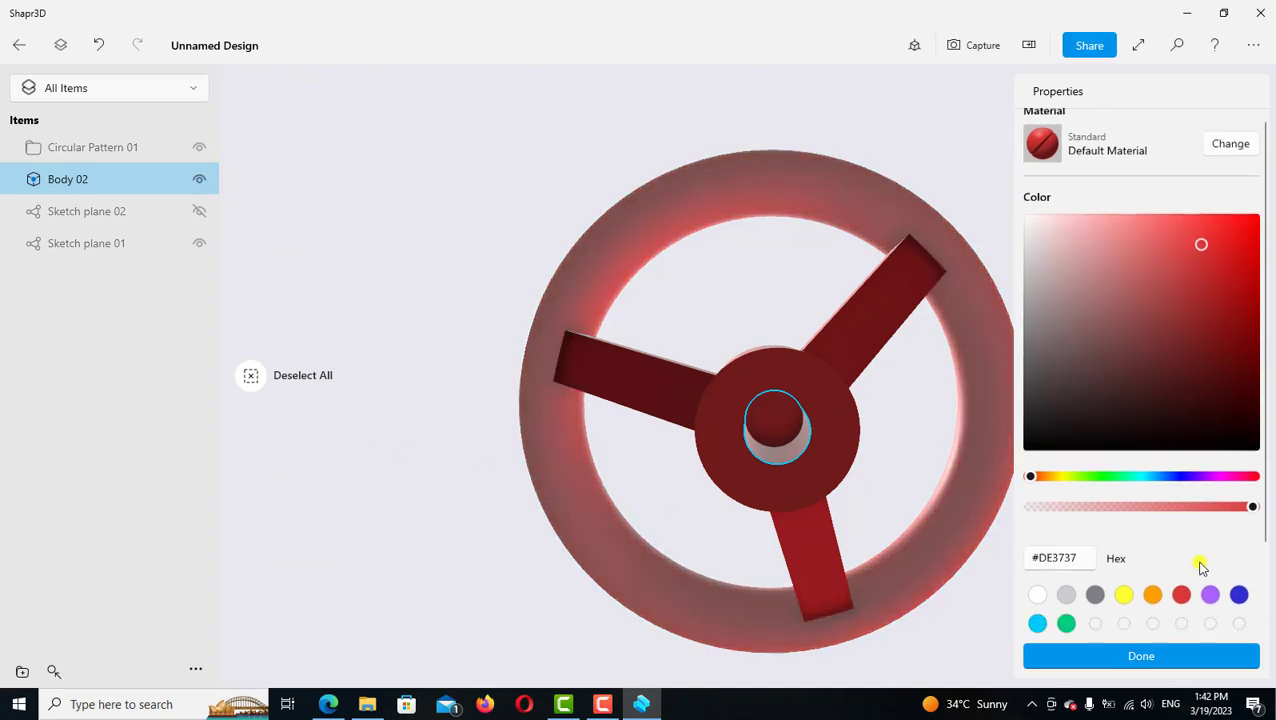
click(1039, 550)
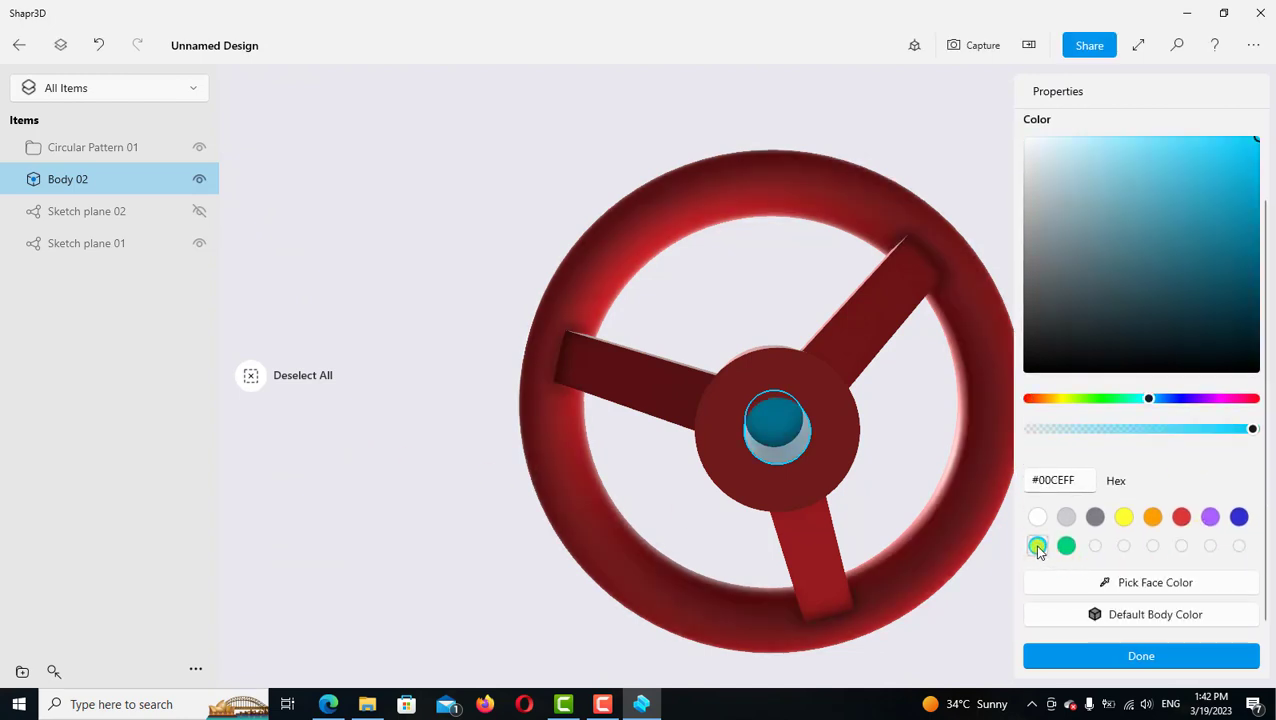
click(1074, 656)
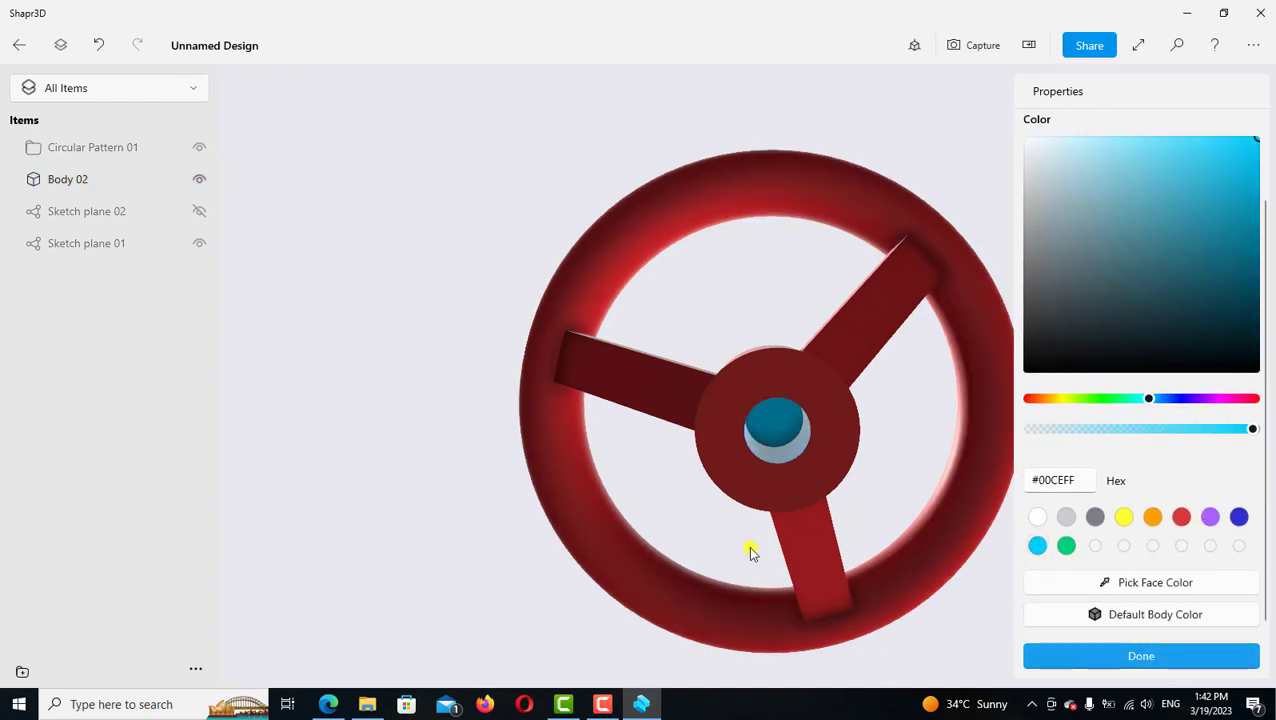
scroll(700, 380, down, 3)
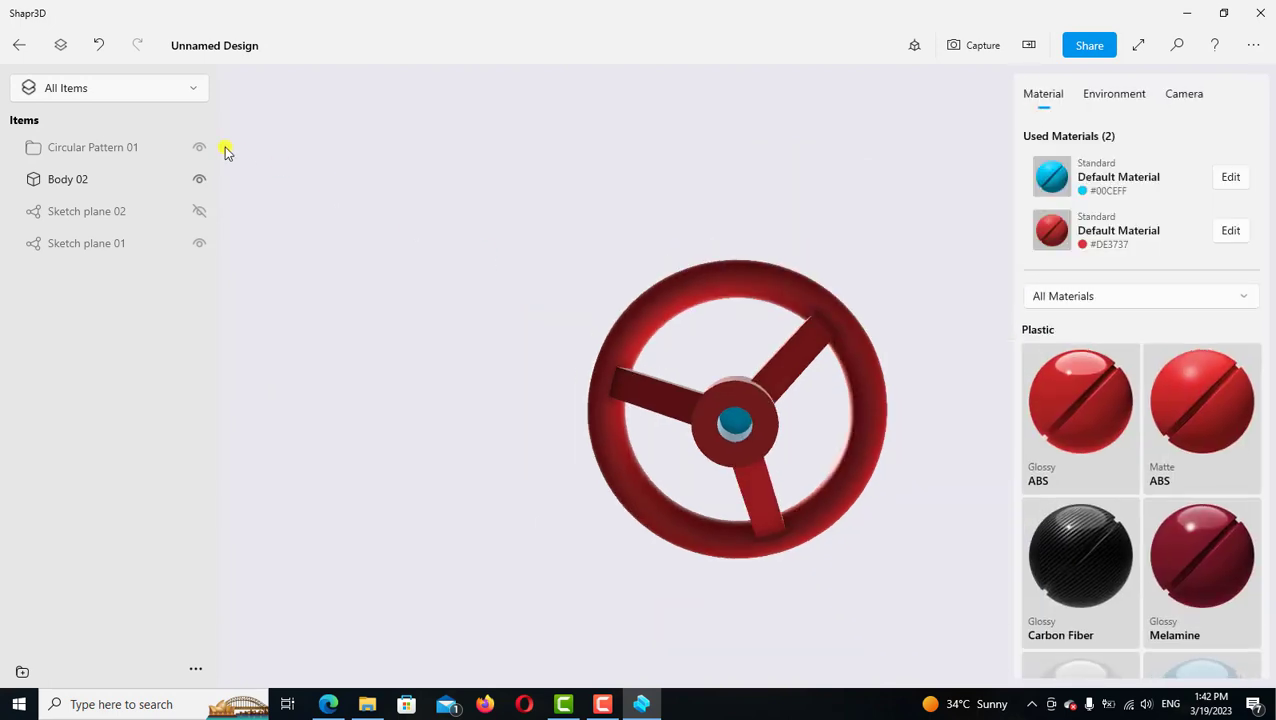
click(20, 48)
Orbit to a top-down view of the finished red handwheel with its cyan bore
right_drag(518, 234, 533, 388)
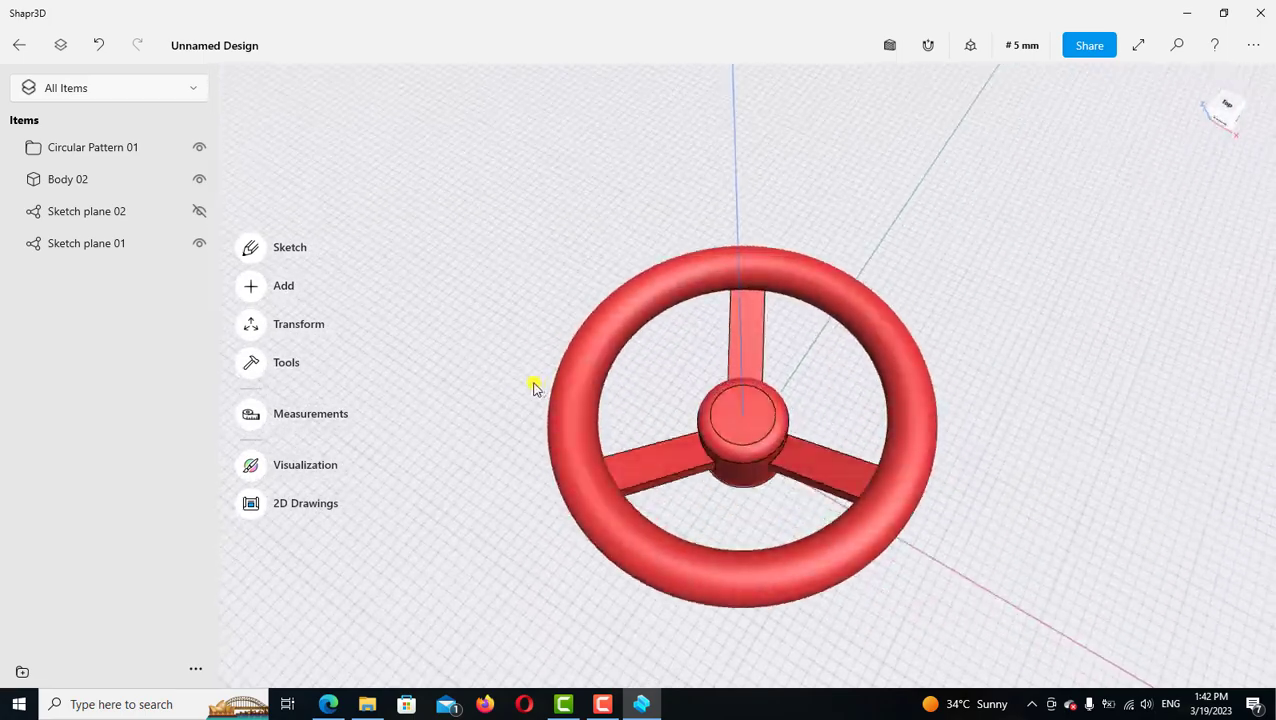